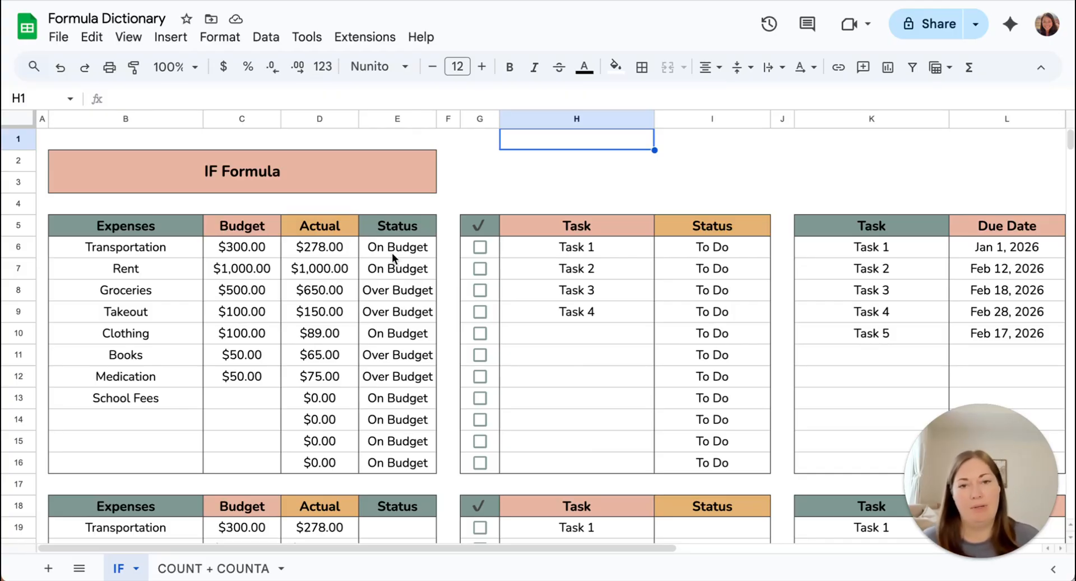
# Step: Start an IF function in the Transportation row's Status cell, E19, of the lower expenses table
pyautogui.scroll(-5, 379, 335)
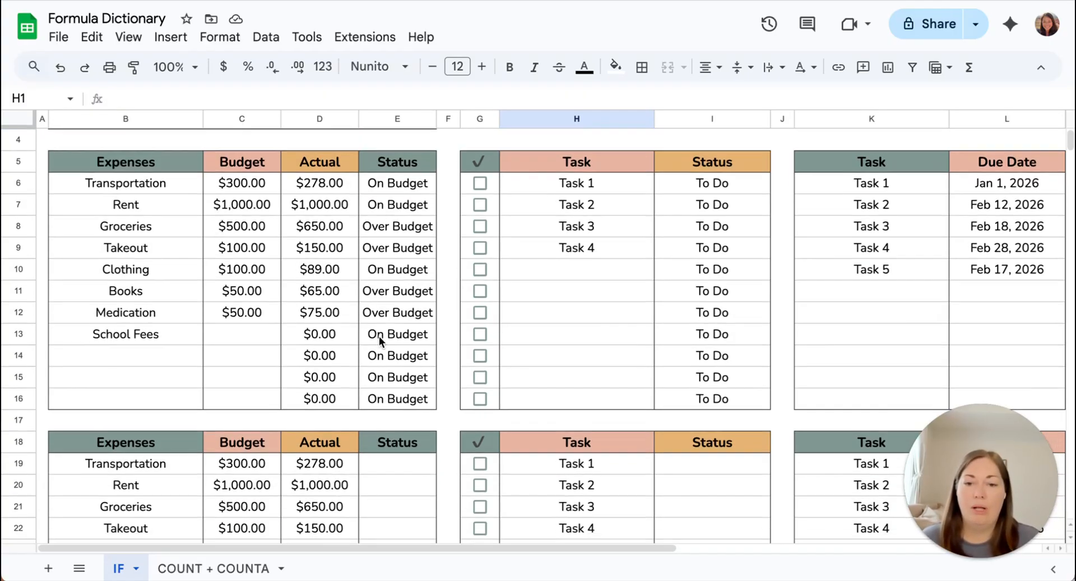
pyautogui.scroll(1, 379, 336)
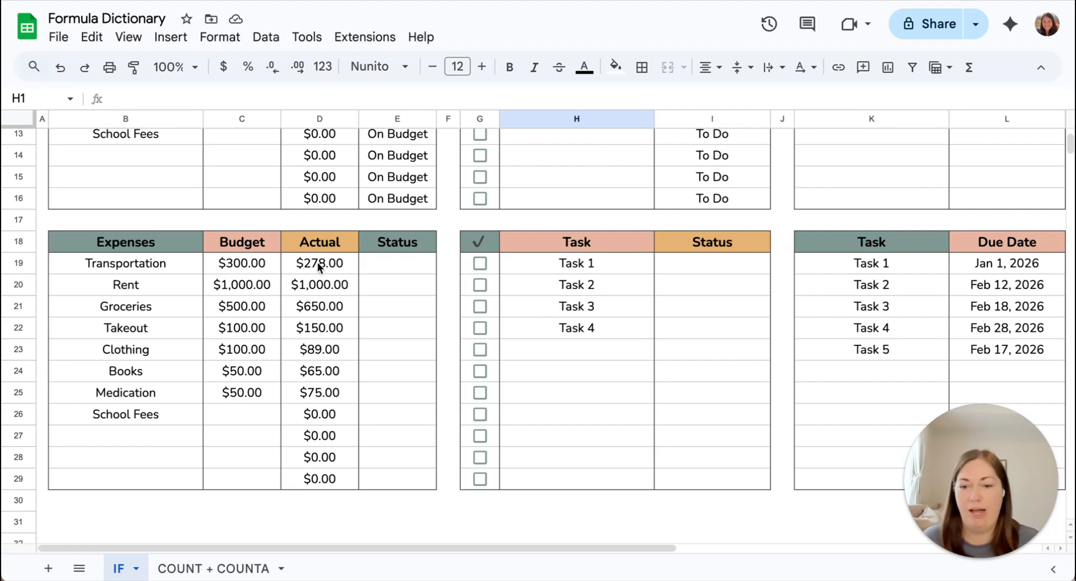
pyautogui.click(399, 263)
pyautogui.doubleClick(399, 263)
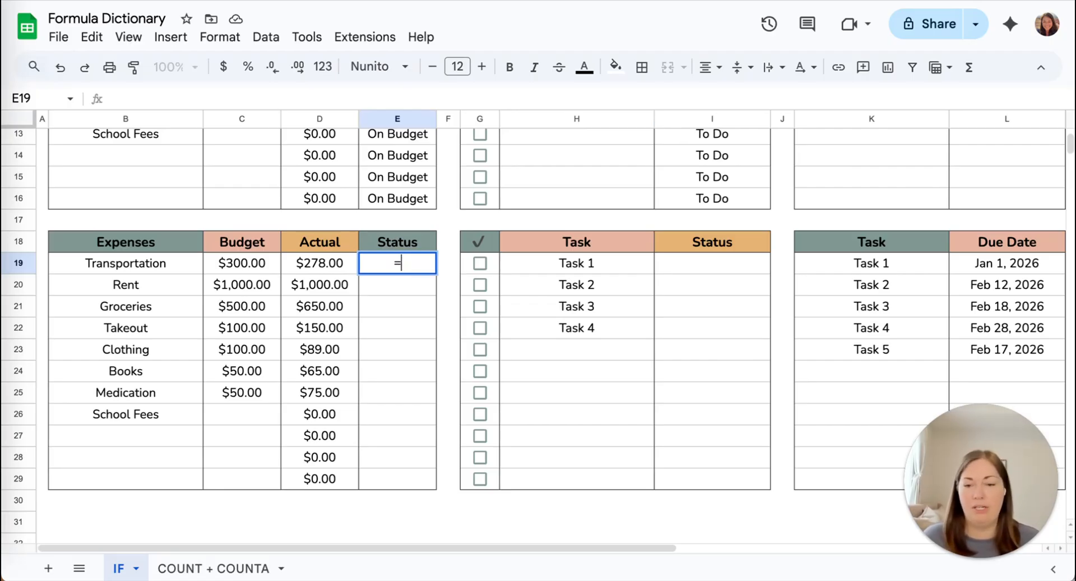
pyautogui.write('=')
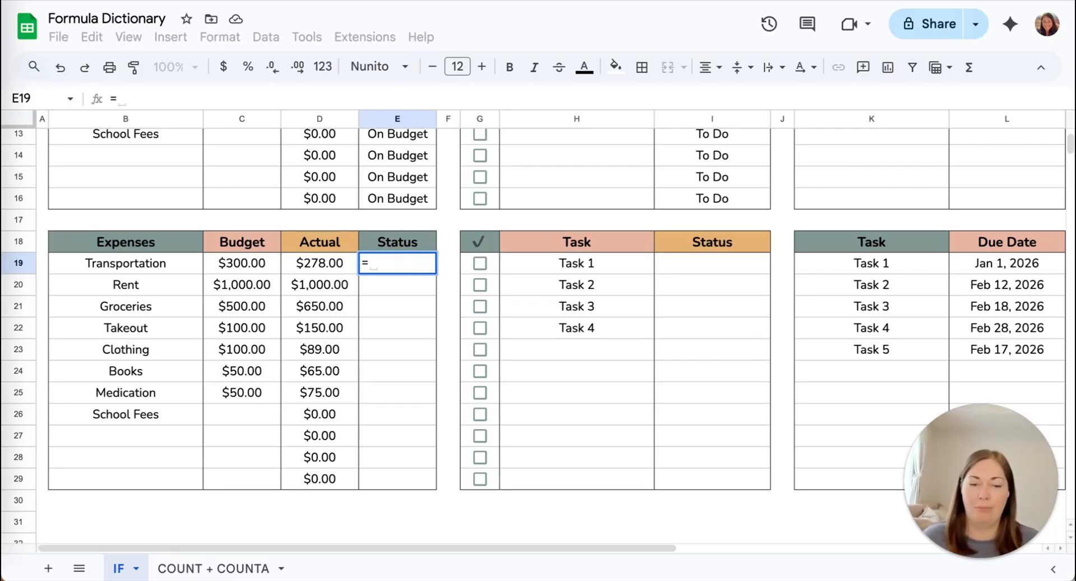
pyautogui.write('I')
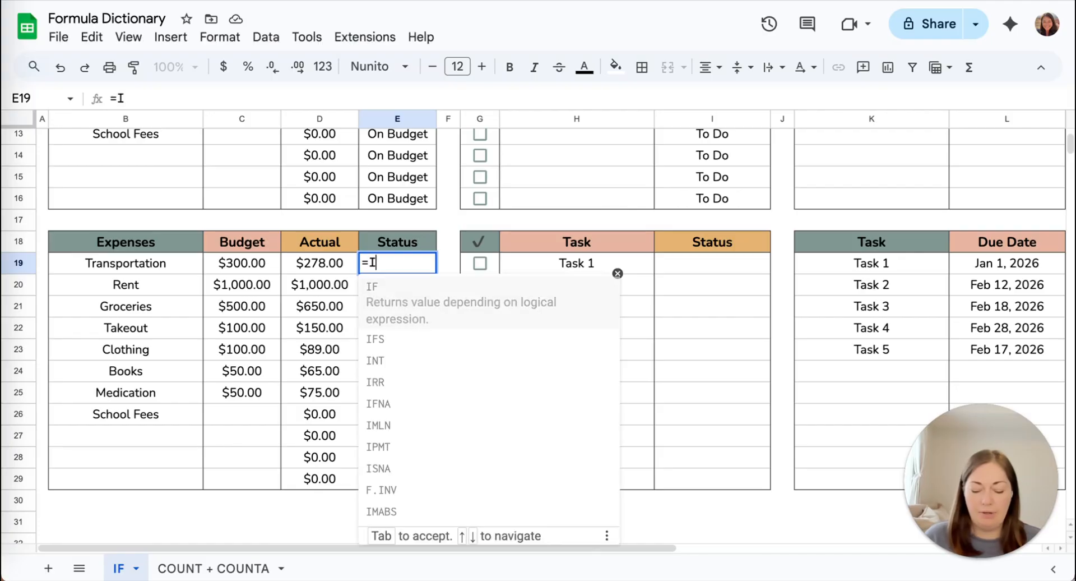
pyautogui.write('F')
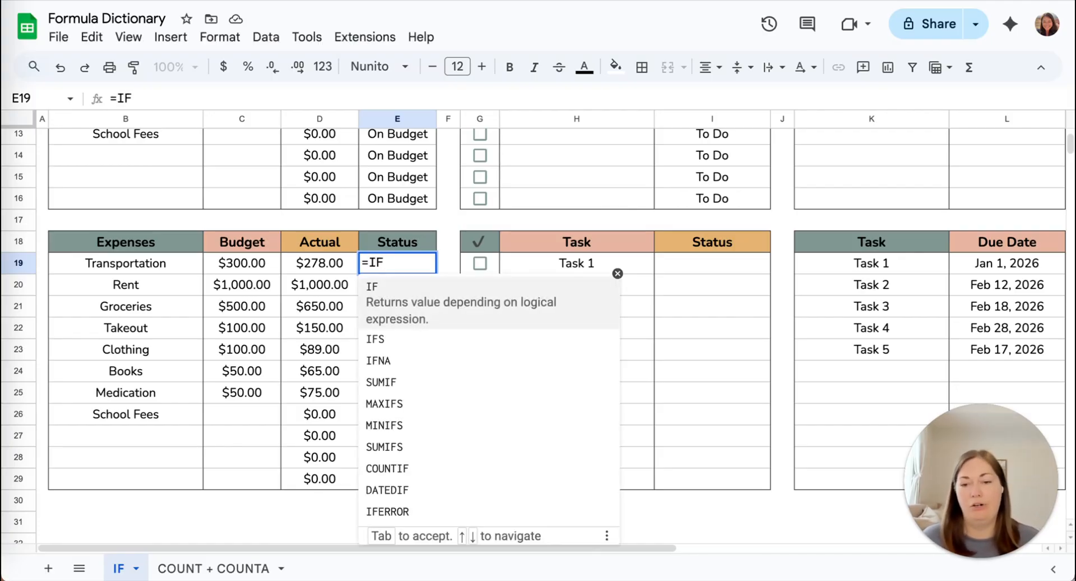
pyautogui.click(388, 292)
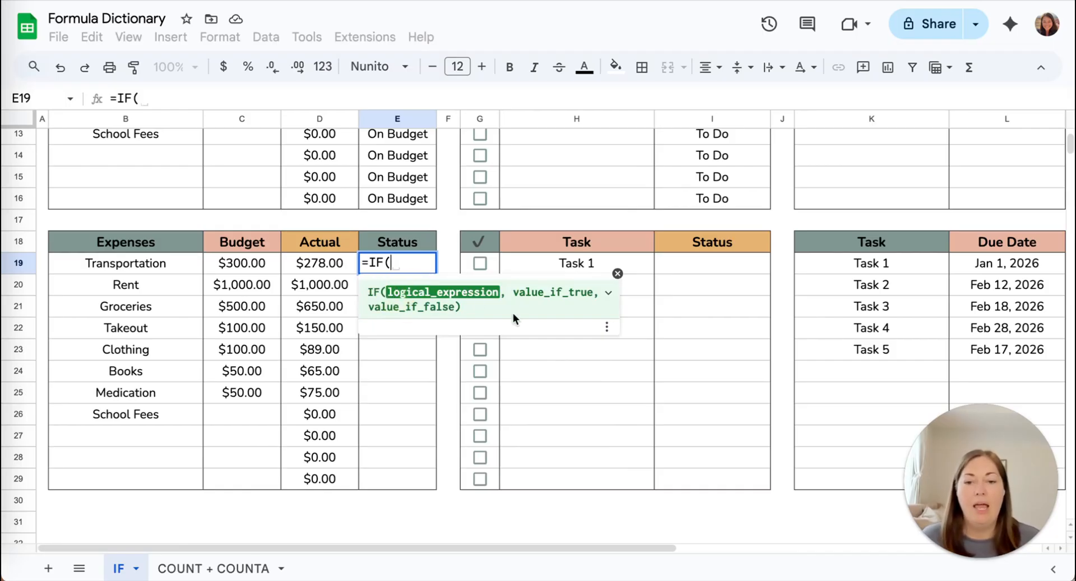
# Step: Expand the IF function help, review its example and argument descriptions, and collapse it again
pyautogui.click(609, 294)
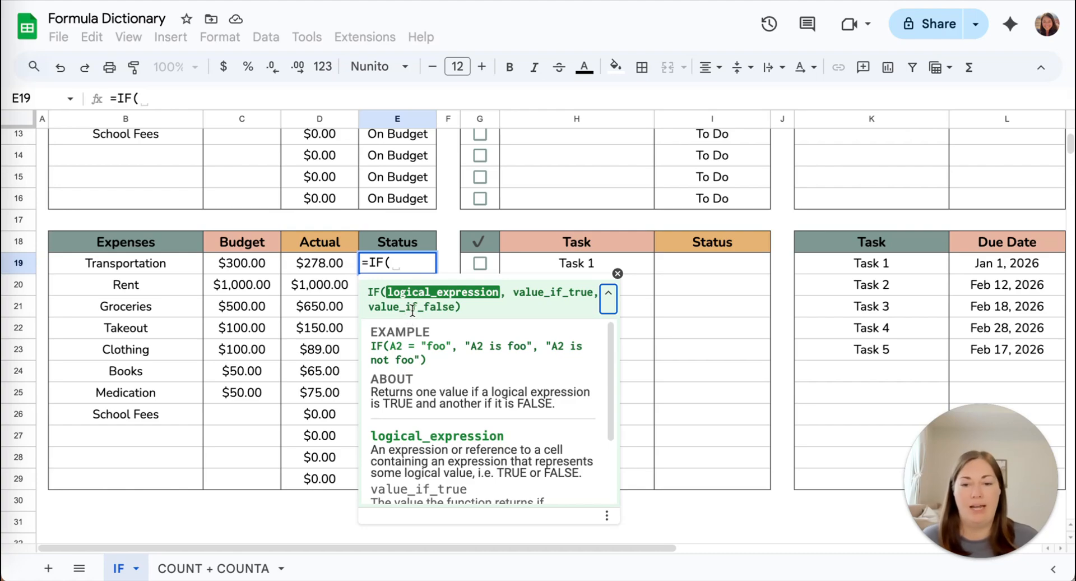
pyautogui.scroll(-1, 487, 375)
pyautogui.scroll(1, 487, 374)
pyautogui.click(608, 295)
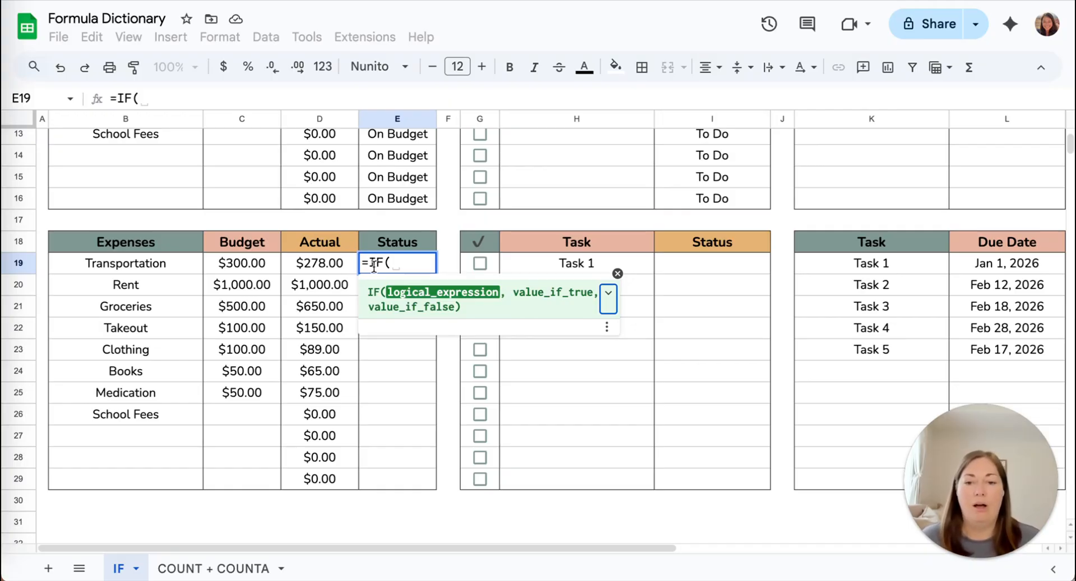
# Step: Leave the unfinished formula cell and set the sheet zoom to 150%
pyautogui.click(301, 282)
pyautogui.press('Return')
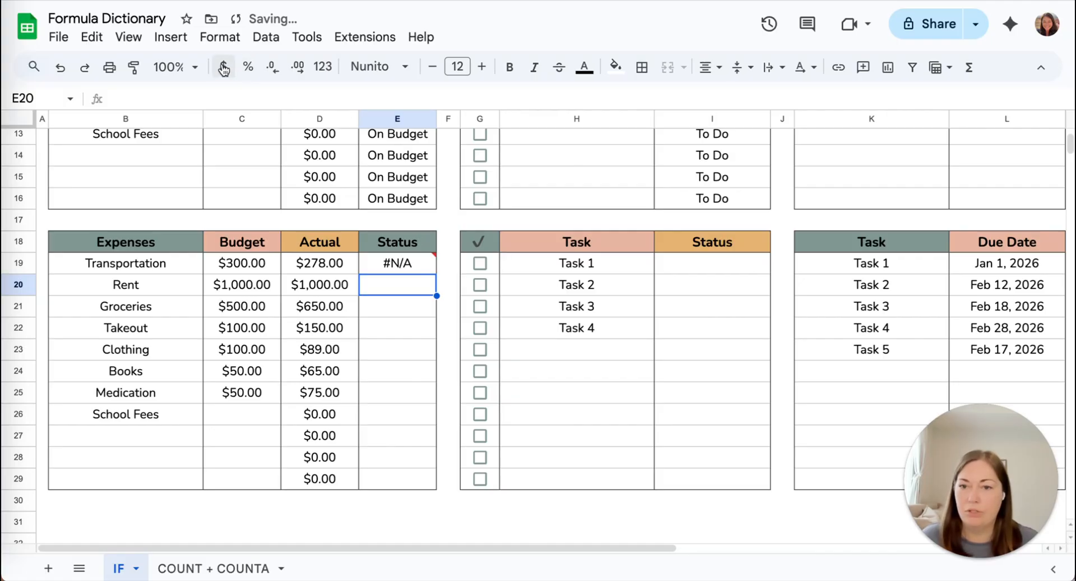
pyautogui.click(184, 60)
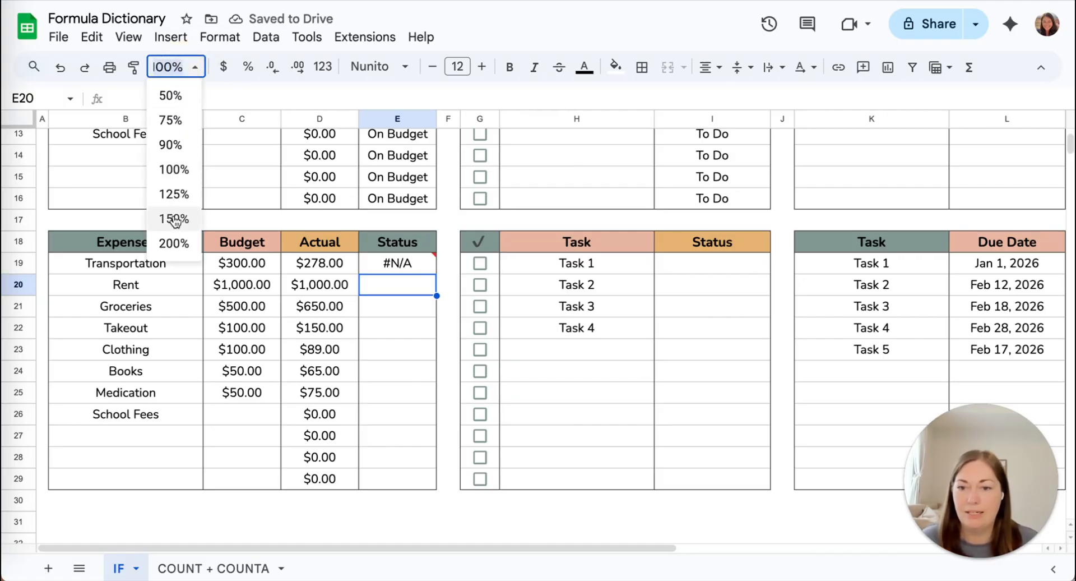
pyautogui.click(174, 219)
pyautogui.scroll(-3, 382, 274)
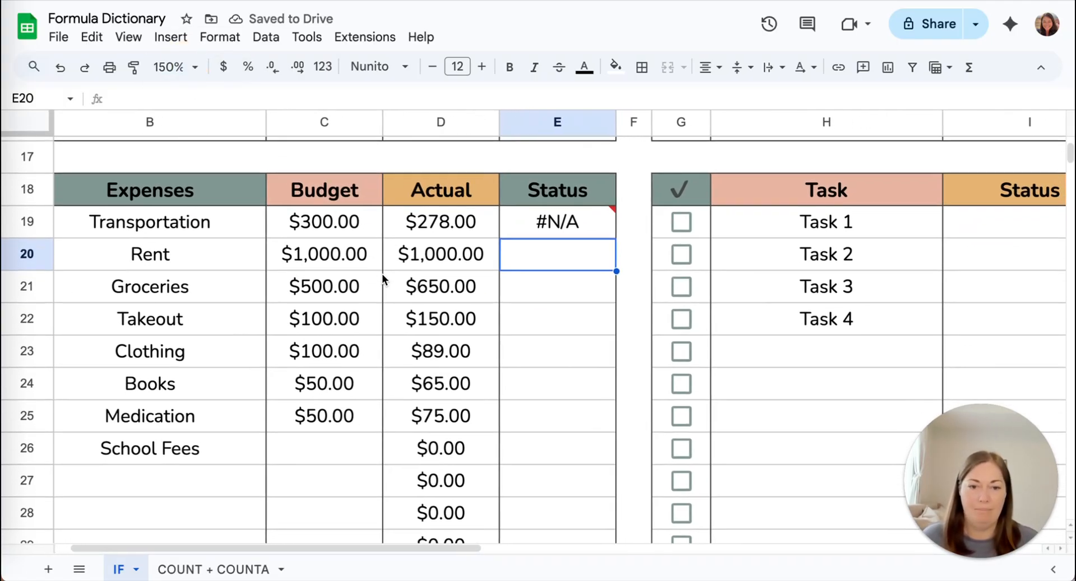
# Step: Reopen the formula in E19 and remove the stray D20 reference, keeping only =IF(
pyautogui.doubleClick(514, 232)
pyautogui.moveTo(569, 222); pyautogui.dragTo(532, 222)
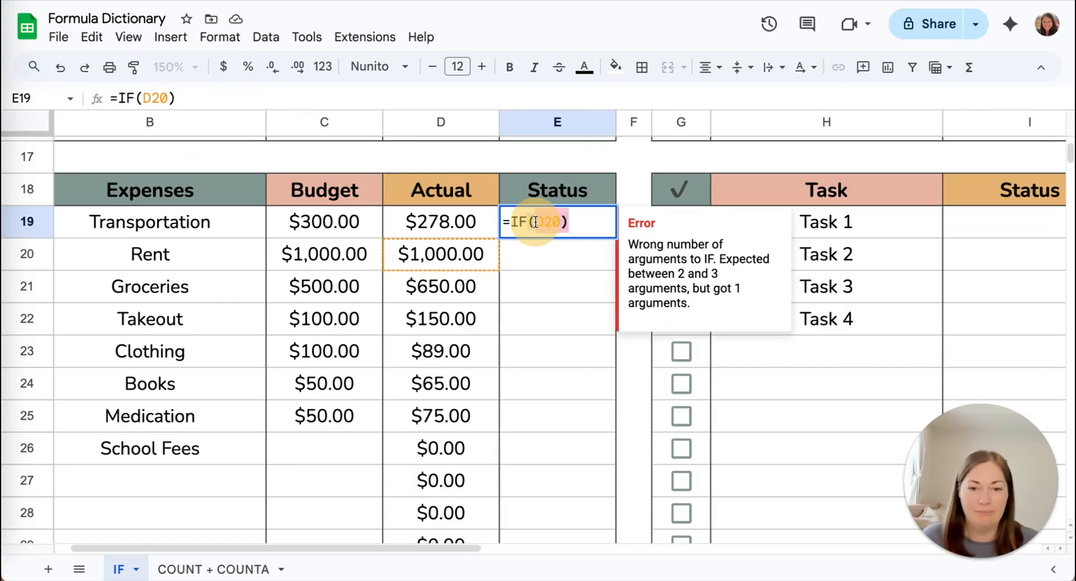
pyautogui.press('BackSpace')
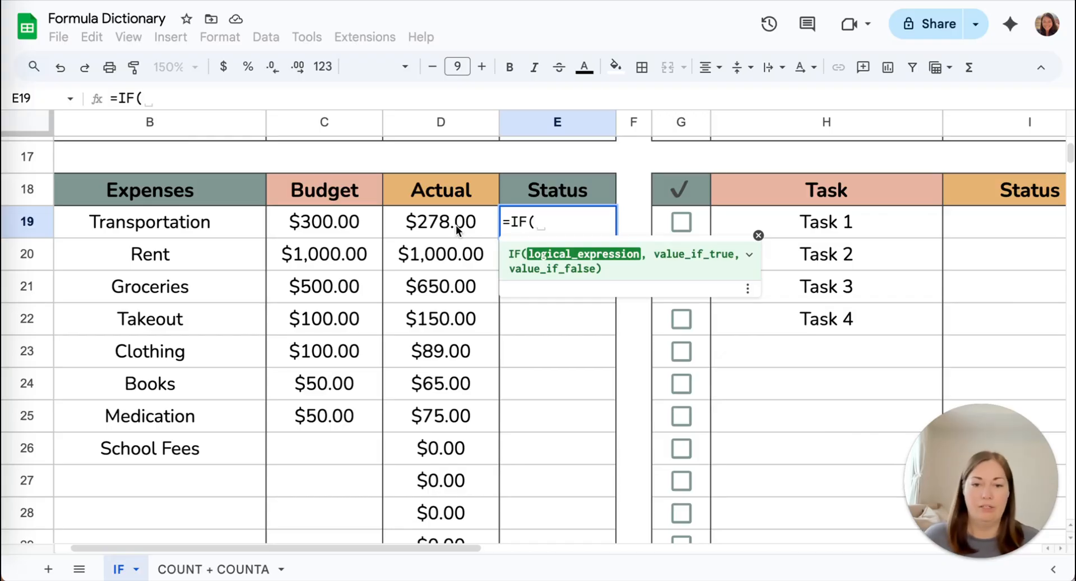
# Step: Enter (C19-D19)>-1 as the IF formula's logical expression, subtracting the Transportation row's Actual from its Budget
pyautogui.write('(')
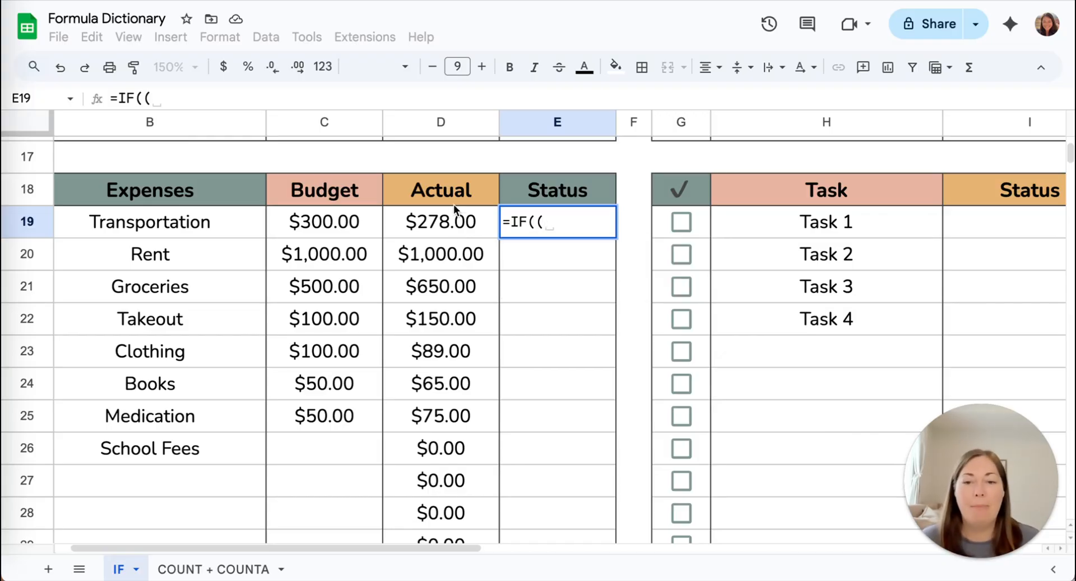
pyautogui.click(328, 221)
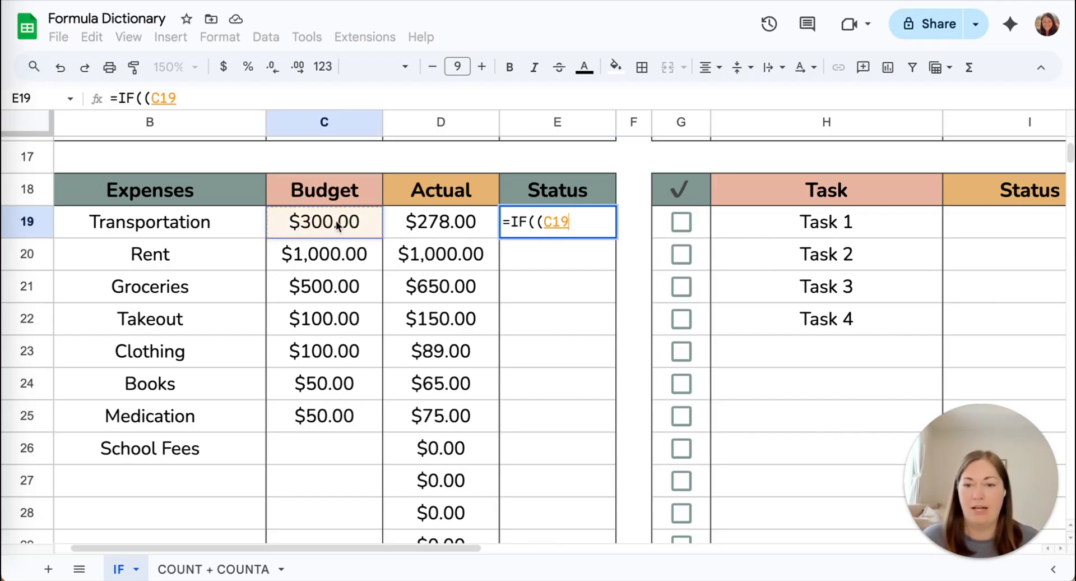
pyautogui.write('-')
pyautogui.click(422, 225)
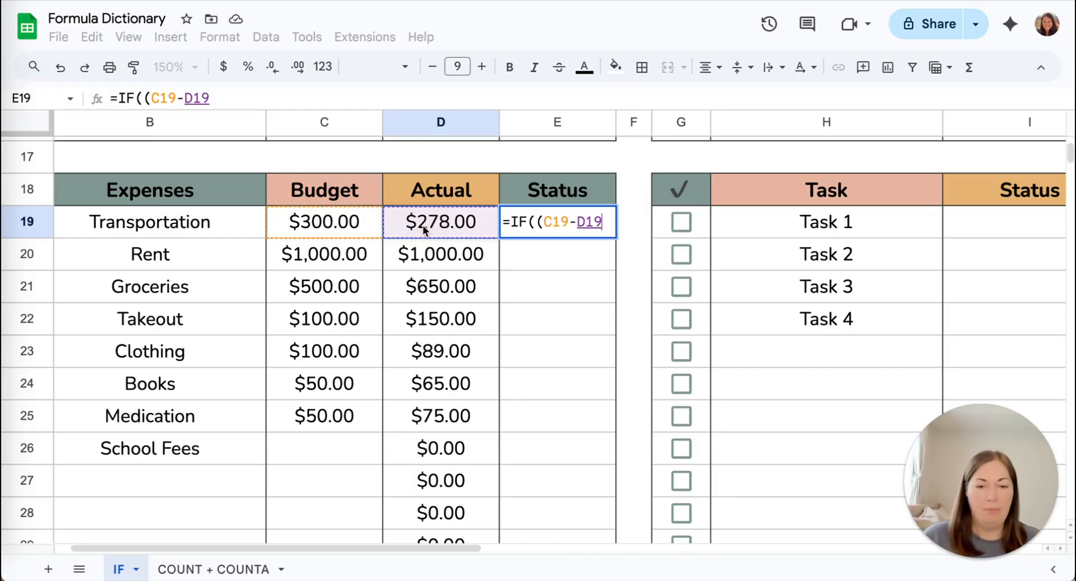
pyautogui.write(')')
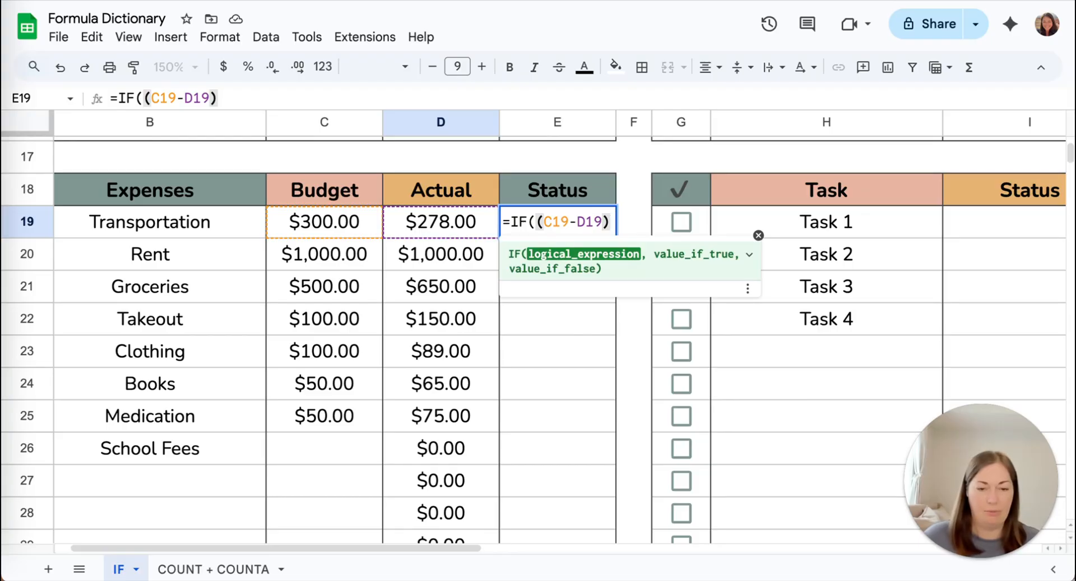
pyautogui.write('>')
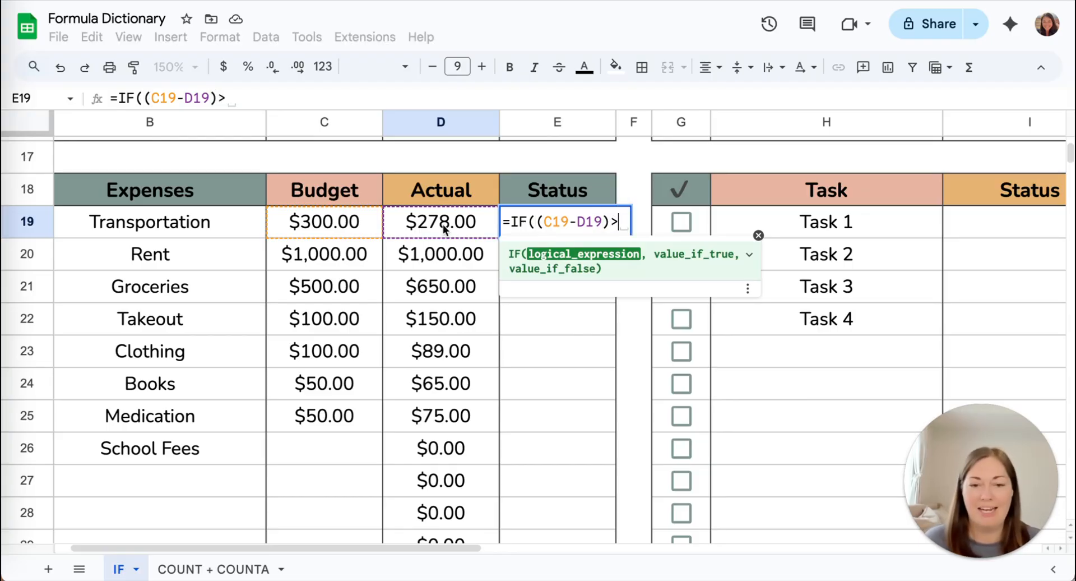
pyautogui.write('-1')
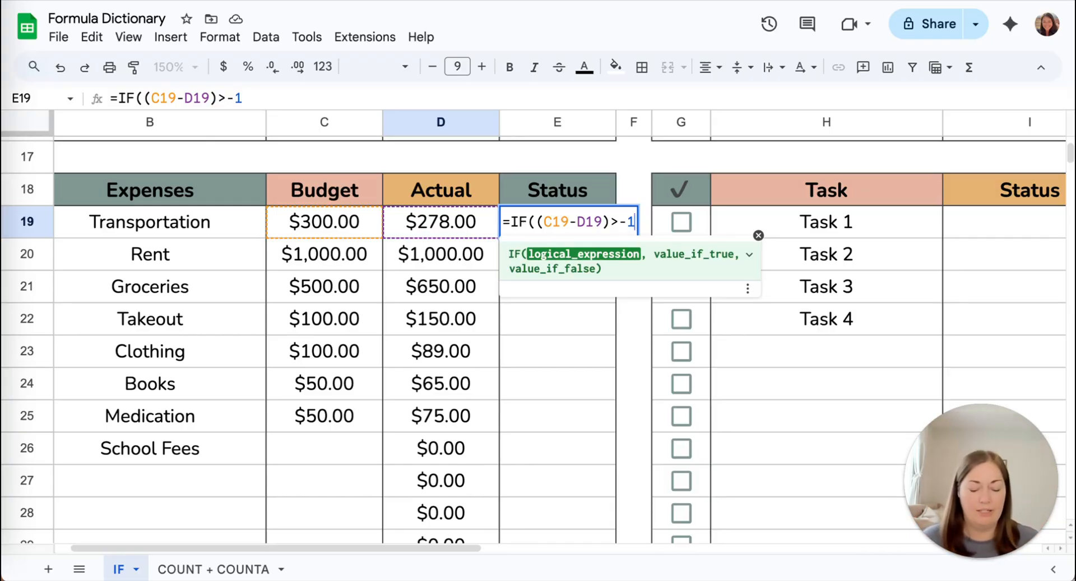
# Step: Add "On Budget" as the value the IF formula returns when the condition is true
pyautogui.write(',')
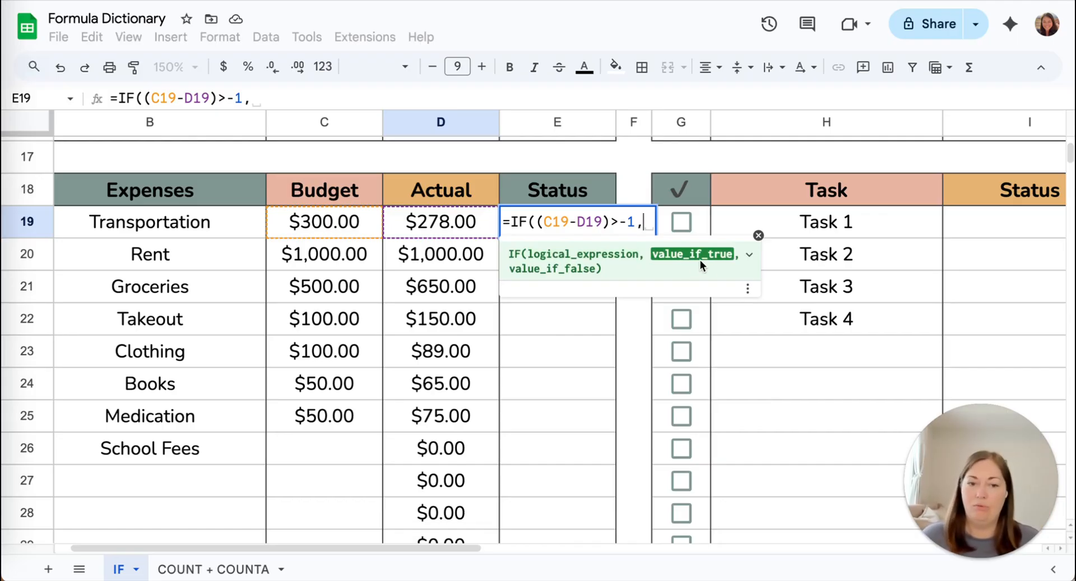
pyautogui.write('"')
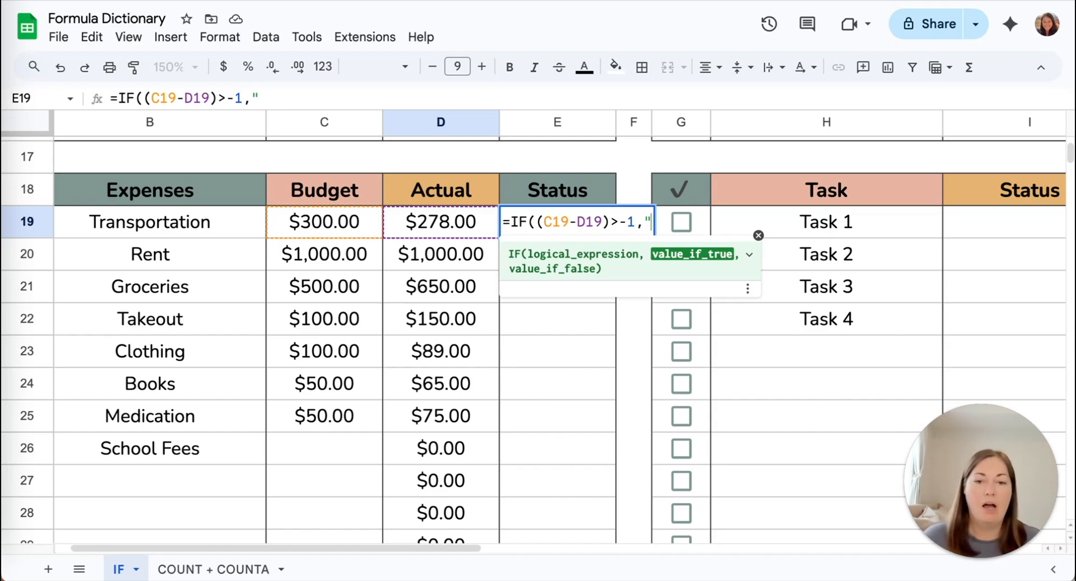
pyautogui.write('On Bundle')
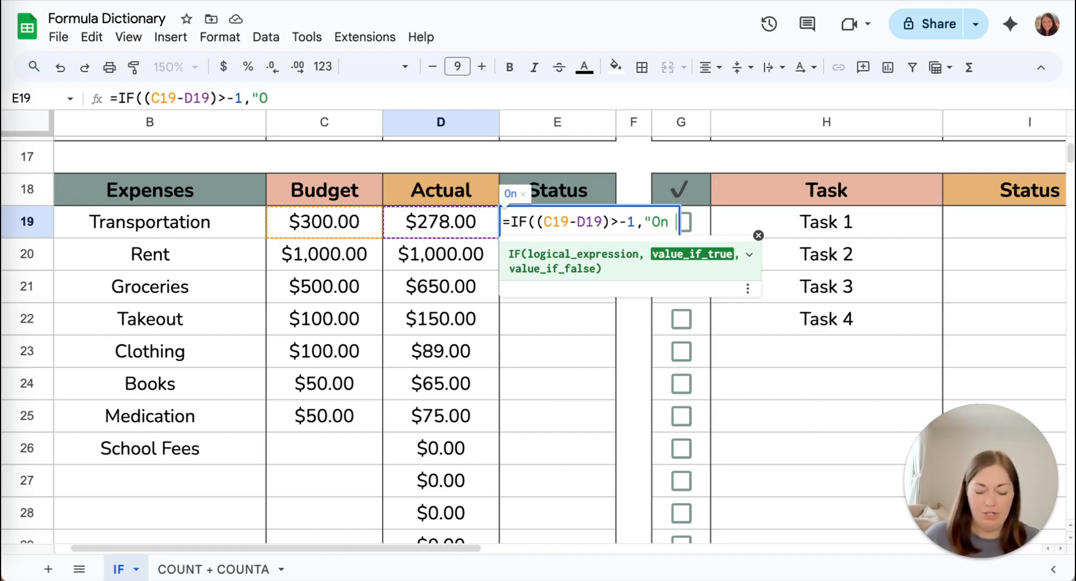
pyautogui.press('BackSpace')
pyautogui.press('BackSpace')
pyautogui.press('BackSpace')
pyautogui.press('BackSpace')
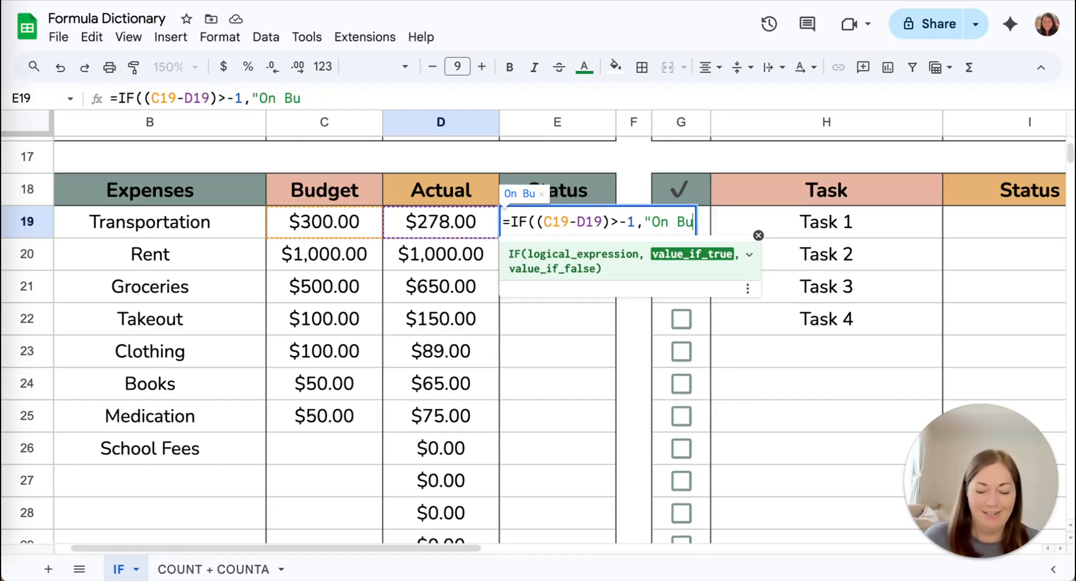
pyautogui.write('dget"')
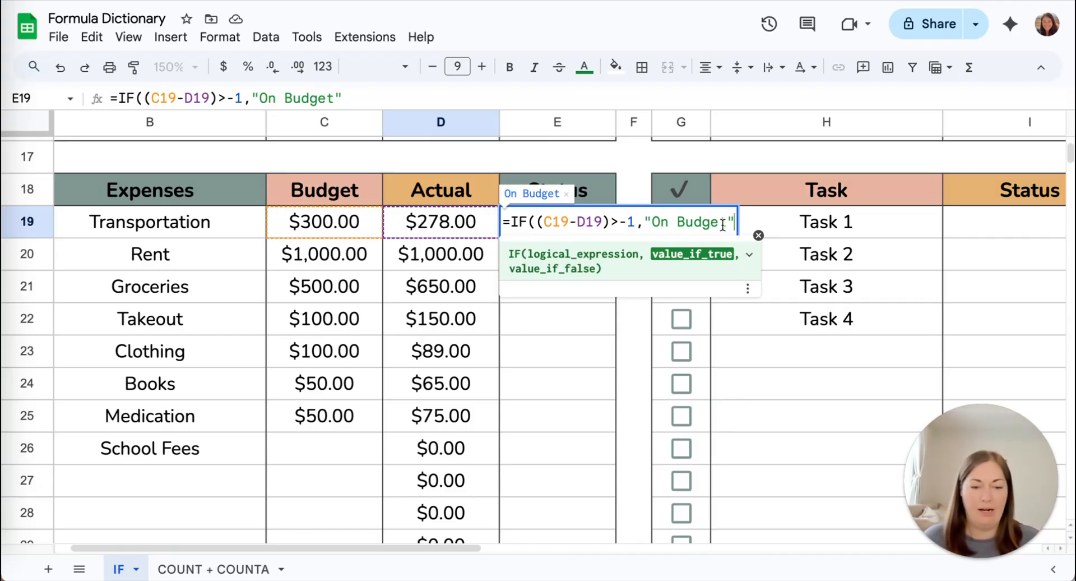
# Step: Add "Over Budget" as the value if false, close the parenthesis, and commit the formula in E19
pyautogui.write(',"On Budget')
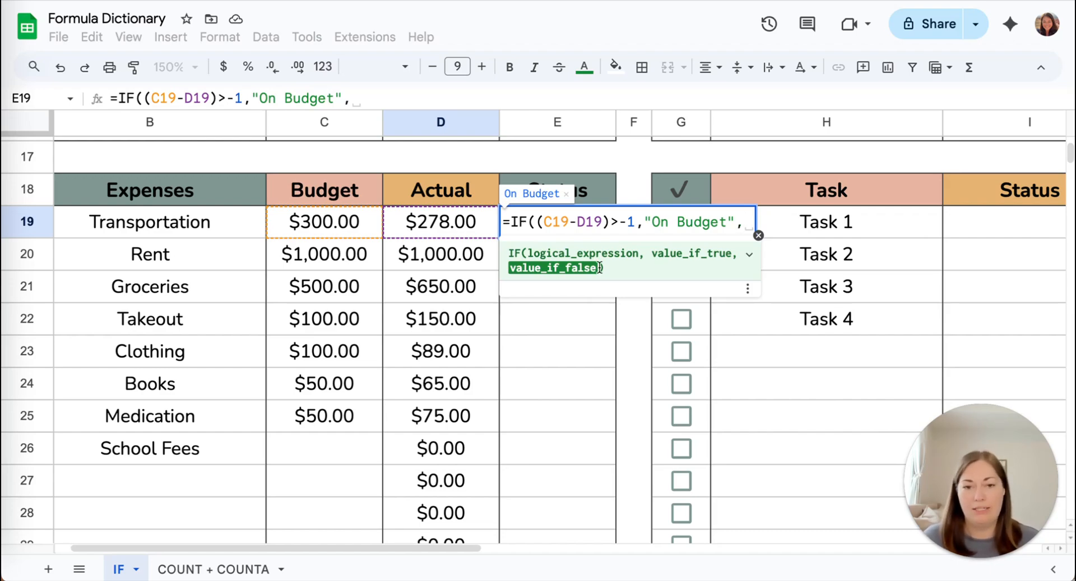
pyautogui.write('","')
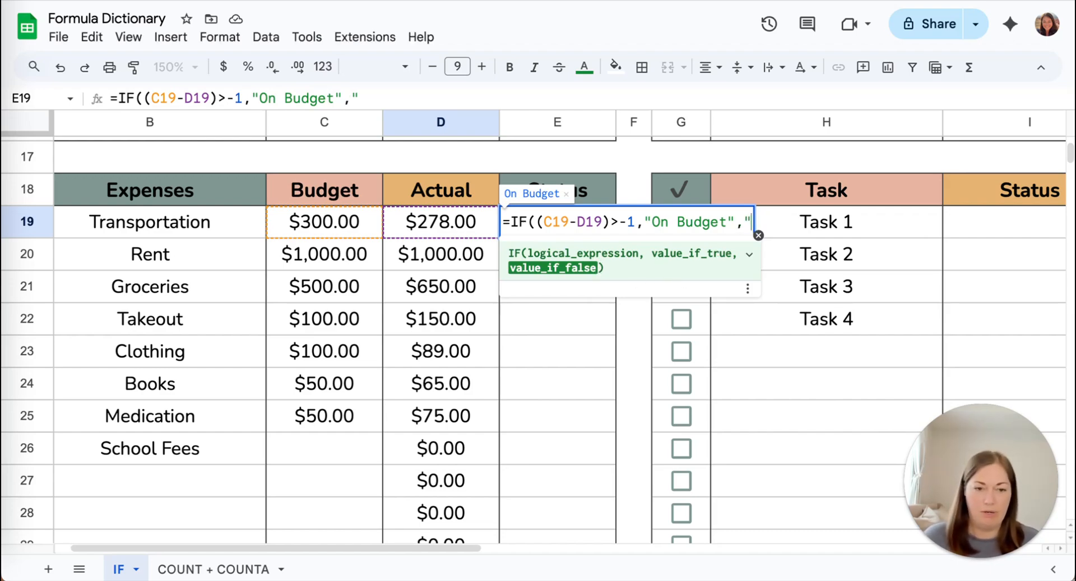
pyautogui.write('Ov')
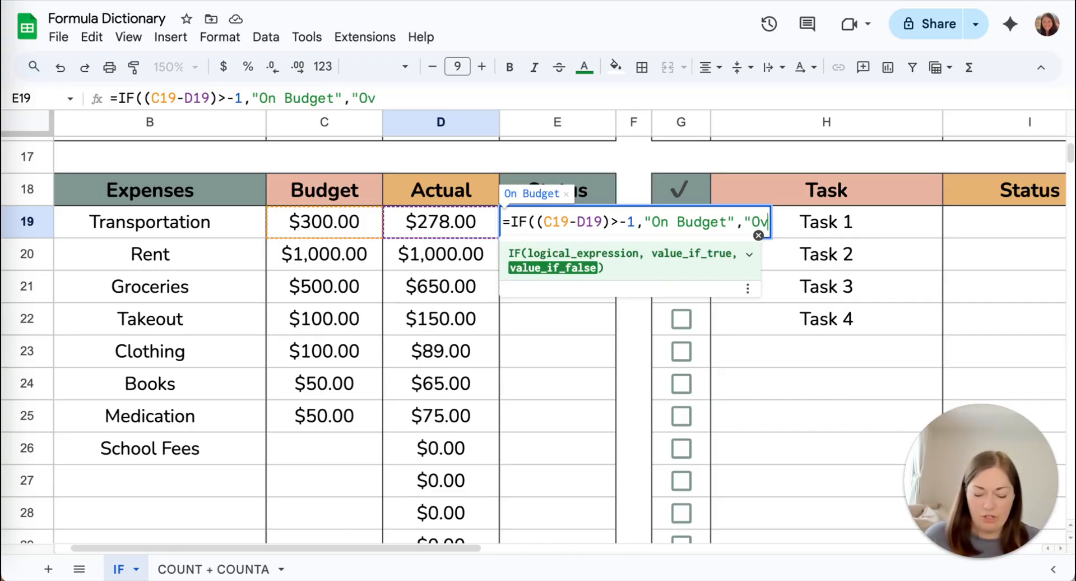
pyautogui.write('er Budget"')
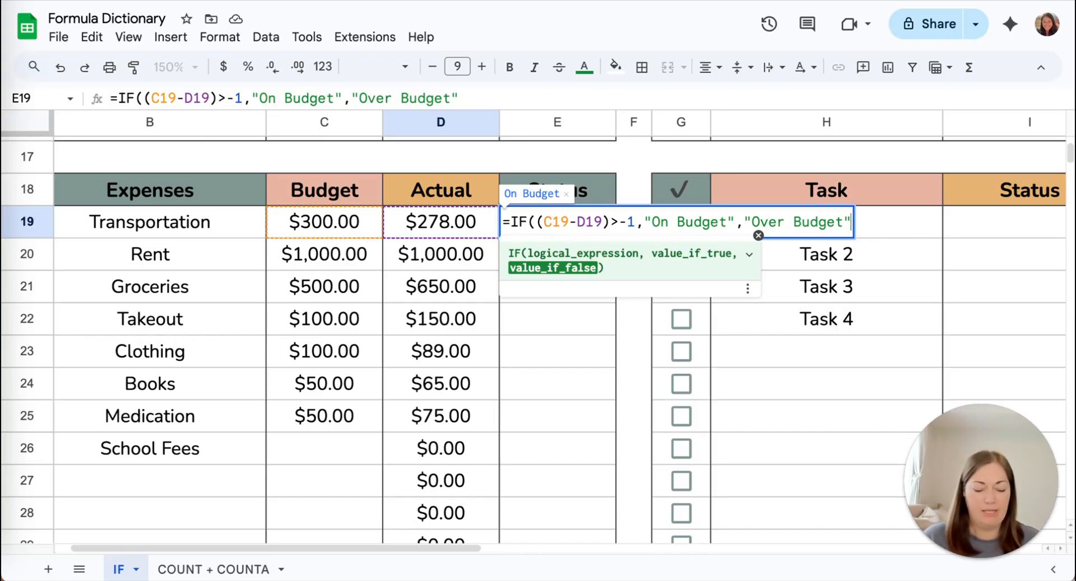
pyautogui.write(')')
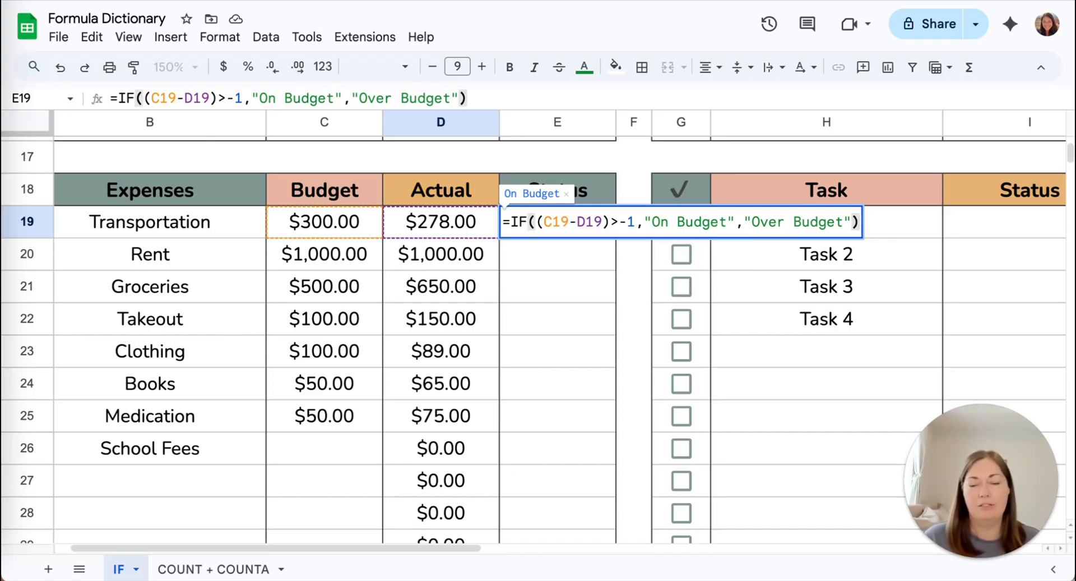
pyautogui.press('Return')
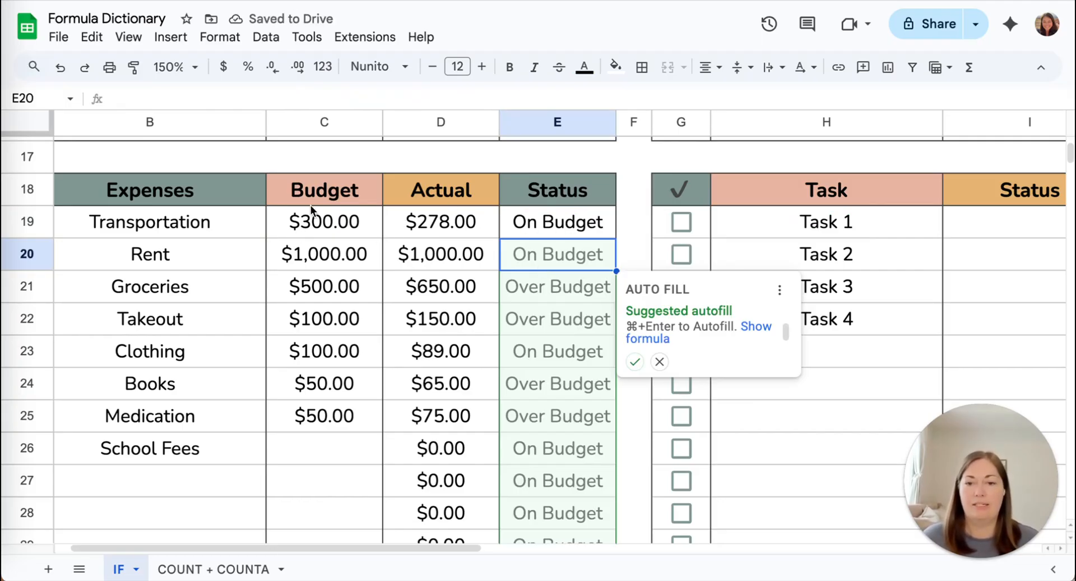
# Step: Reject the suggested autofill and copy the E19 formula down the Status column through E29
pyautogui.click(660, 362)
pyautogui.click(571, 224)
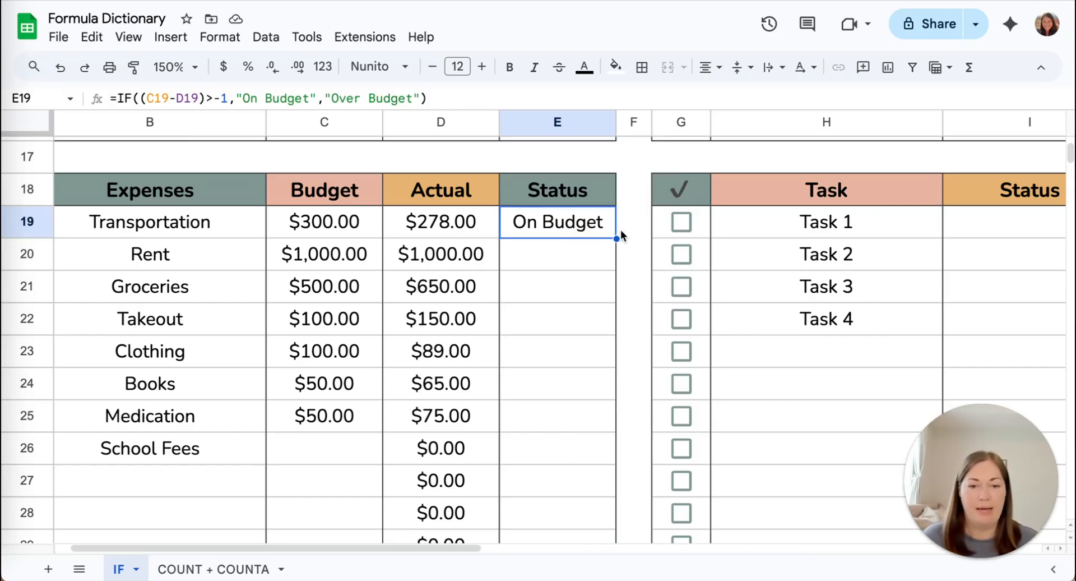
pyautogui.moveTo(615, 238); pyautogui.dragTo(589, 301)
pyautogui.scroll(5, 589, 301)
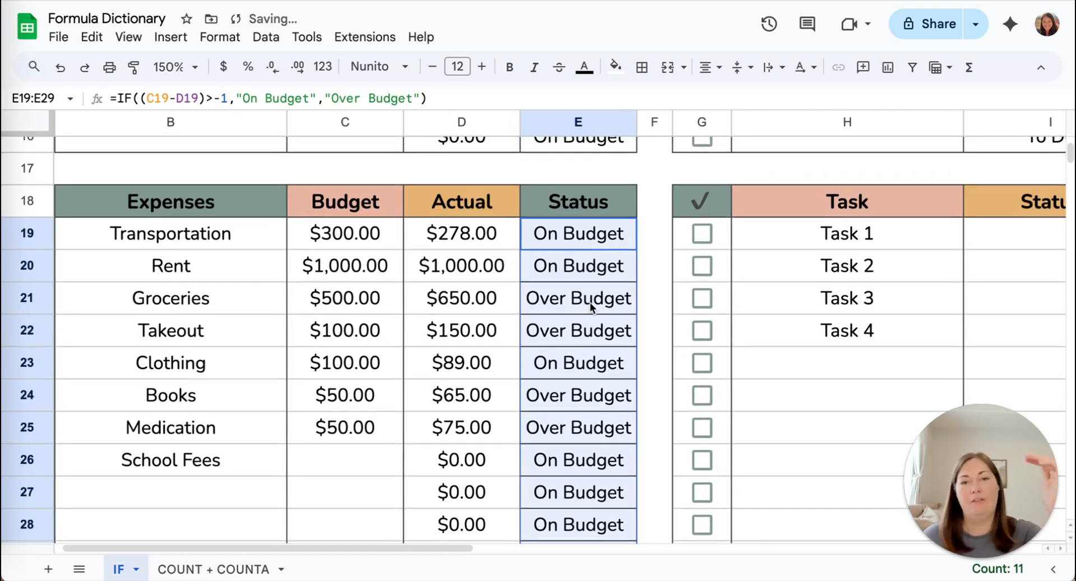
pyautogui.scroll(-1, 590, 301)
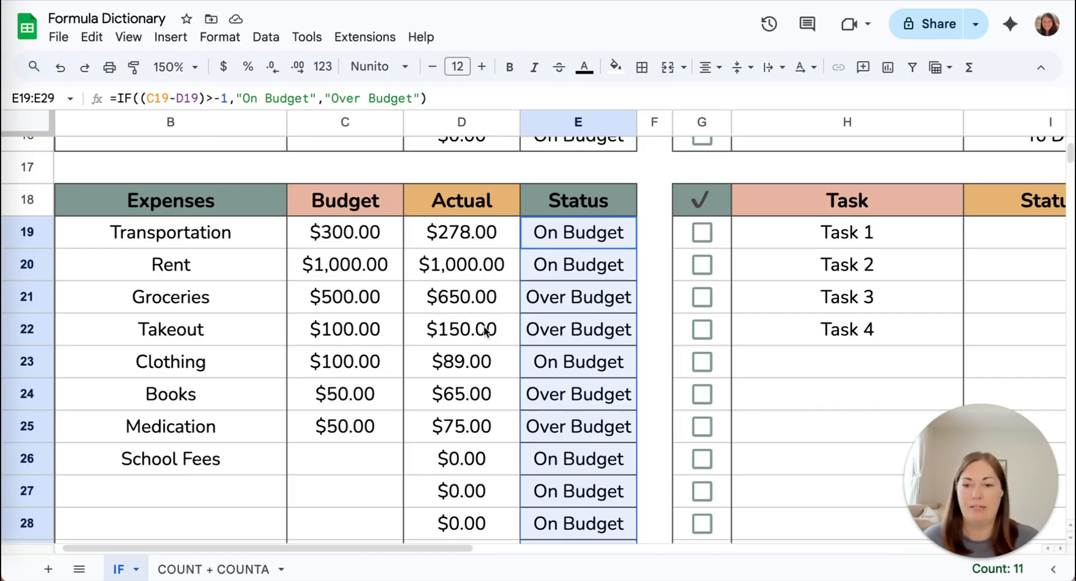
pyautogui.scroll(-2, 477, 331)
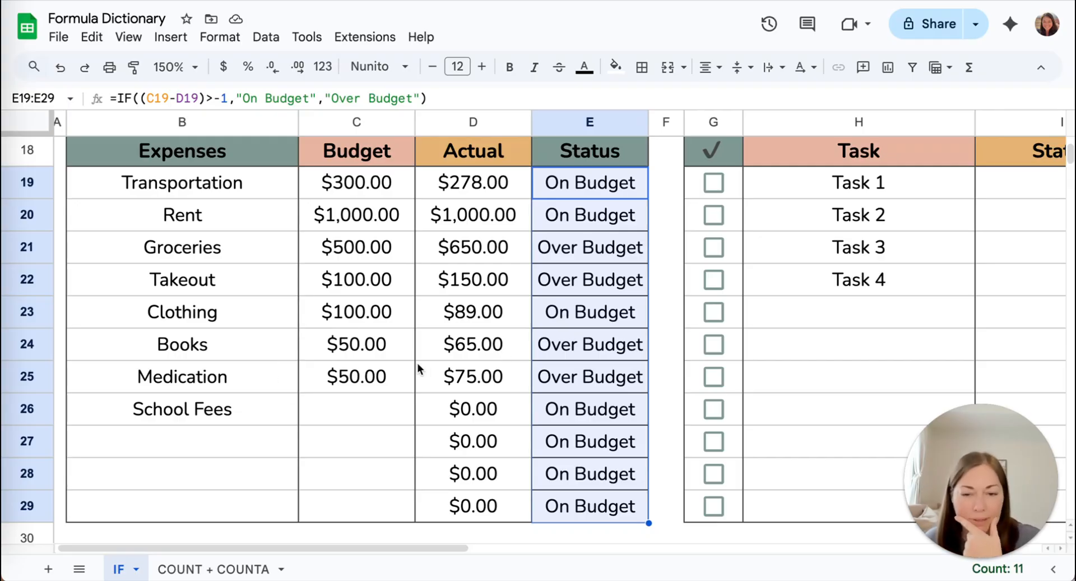
# Step: Examine the finished checkbox task table in rows 5 to 16, including its Task and Status columns
pyautogui.click(459, 355)
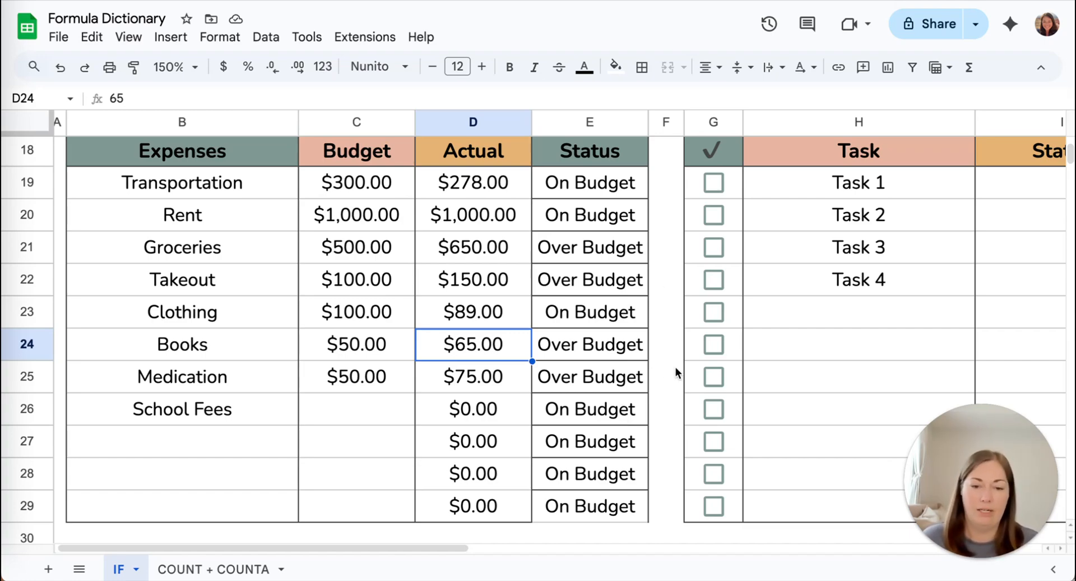
pyautogui.scroll(-3, 629, 465)
pyautogui.scroll(5, 629, 466)
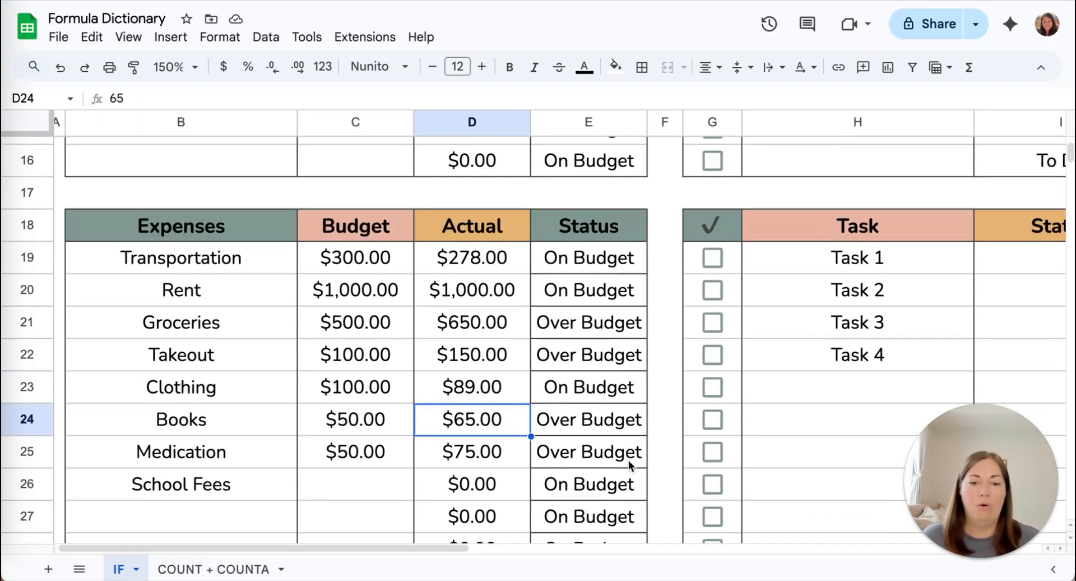
pyautogui.hscroll(3, 629, 466)
pyautogui.scroll(10, 628, 460)
pyautogui.hscroll(4, 627, 460)
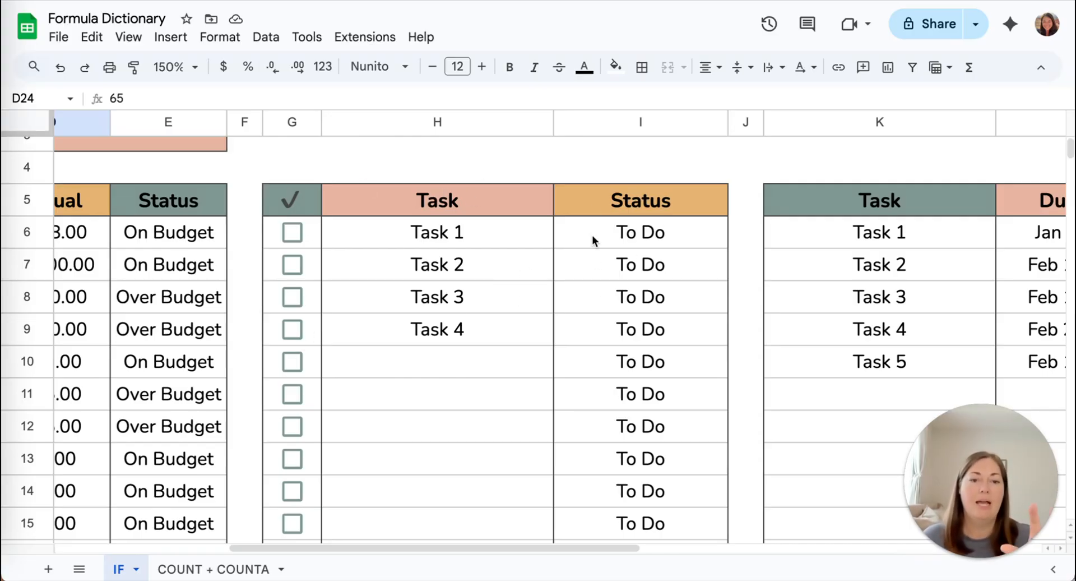
pyautogui.scroll(-1, 620, 345)
pyautogui.hscroll(-2, 620, 344)
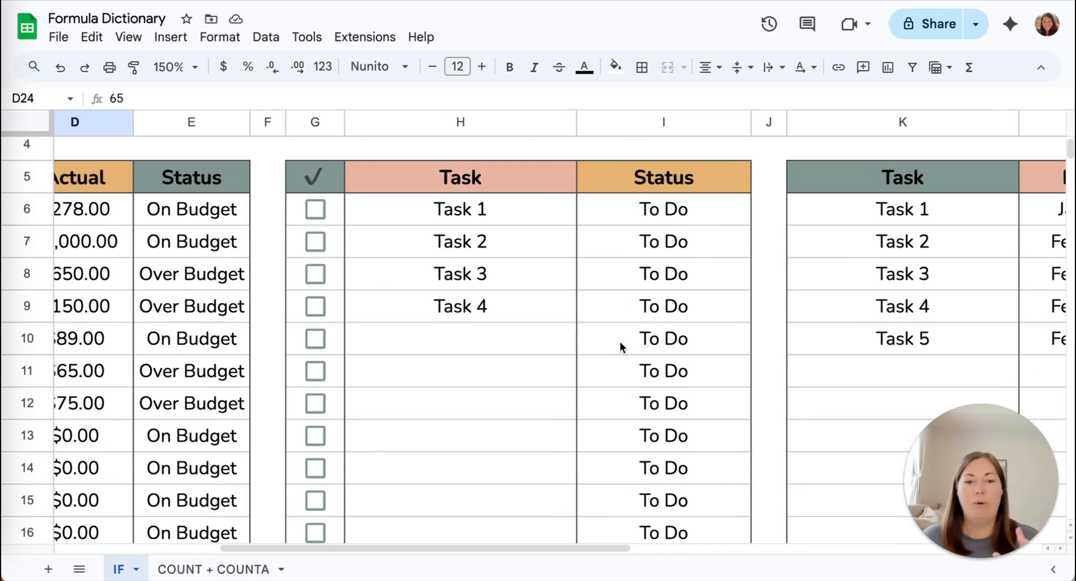
pyautogui.scroll(1, 620, 343)
pyautogui.hscroll(-1, 620, 343)
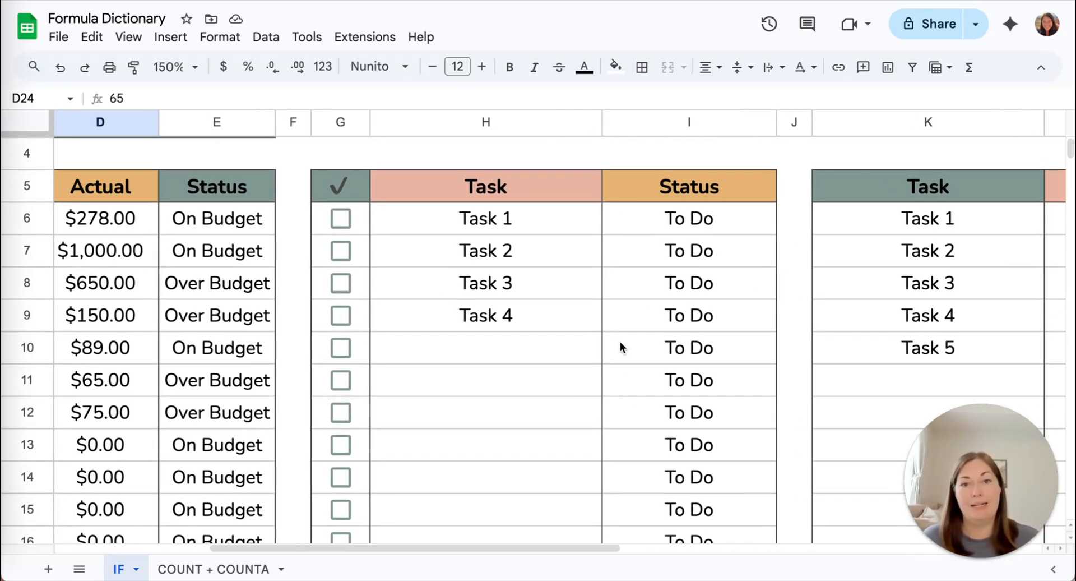
pyautogui.scroll(-1, 619, 346)
pyautogui.hscroll(-1, 620, 346)
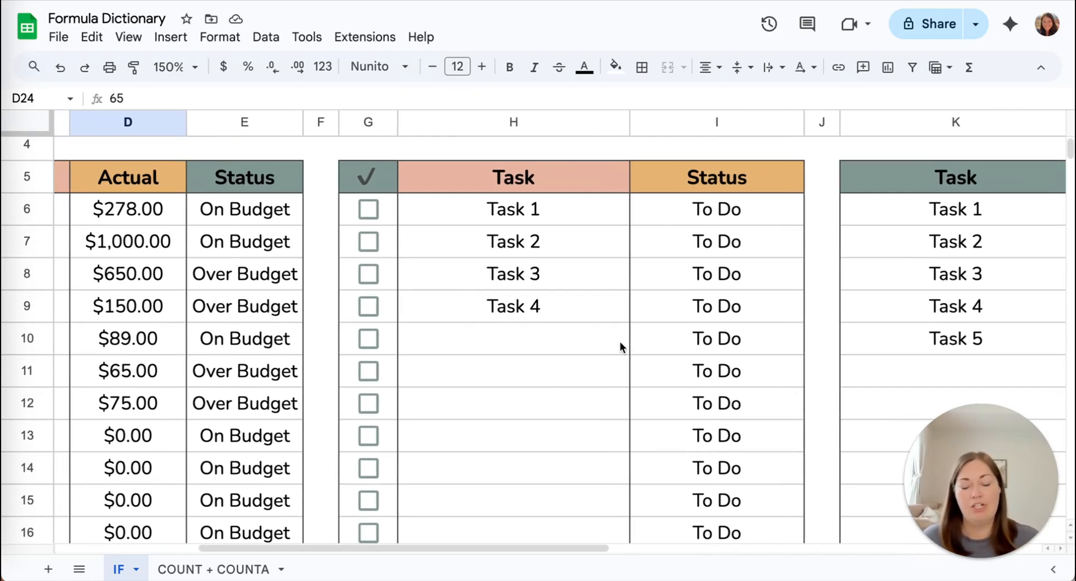
# Step: Tick the Task 1 and Task 2 checkboxes in the finished example table, toggling those of Task 3 and Task 4 on and off
pyautogui.click(369, 210)
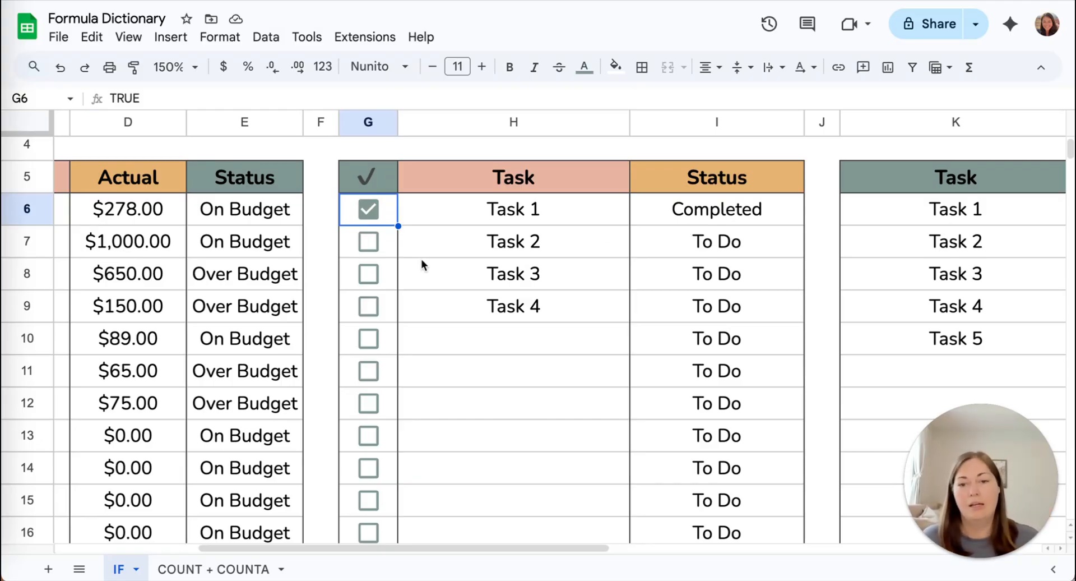
pyautogui.click(368, 245)
pyautogui.click(368, 276)
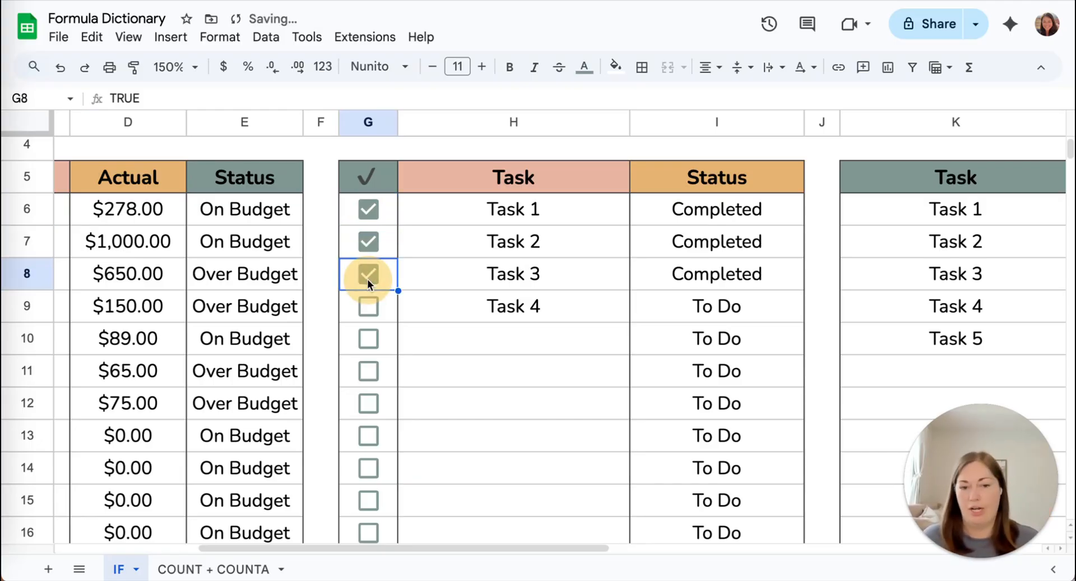
pyautogui.click(368, 313)
pyautogui.click(369, 314)
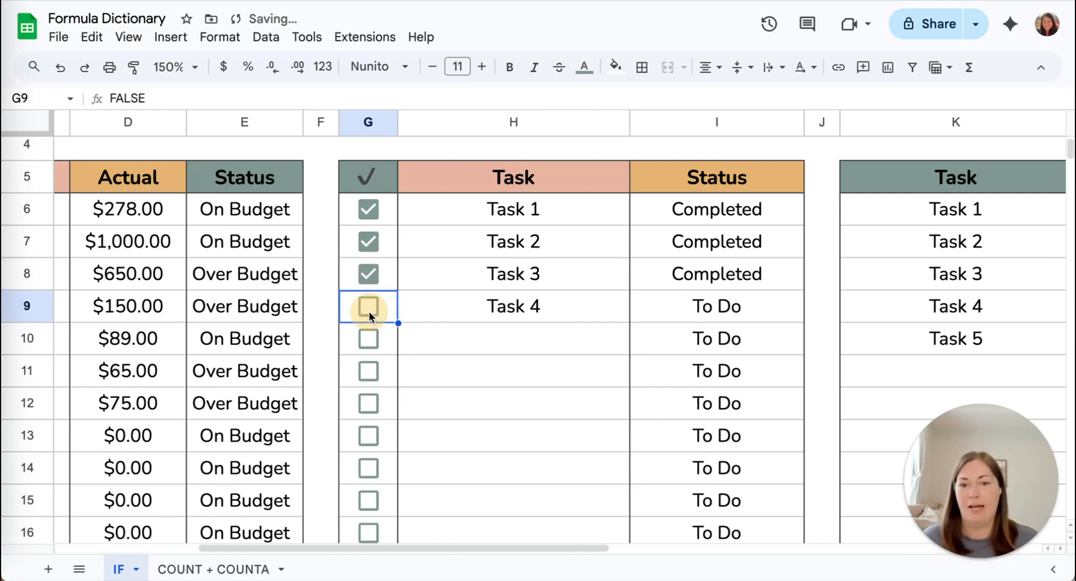
pyautogui.click(368, 276)
# Step: Start an IF formula in I19, the empty Status cell for Task 1 in the practice table
pyautogui.scroll(-2, 657, 344)
pyautogui.hscroll(1, 657, 344)
pyautogui.scroll(-2, 657, 343)
pyautogui.hscroll(3, 657, 343)
pyautogui.scroll(-5, 657, 343)
pyautogui.hscroll(-3, 657, 343)
pyautogui.scroll(1, 644, 331)
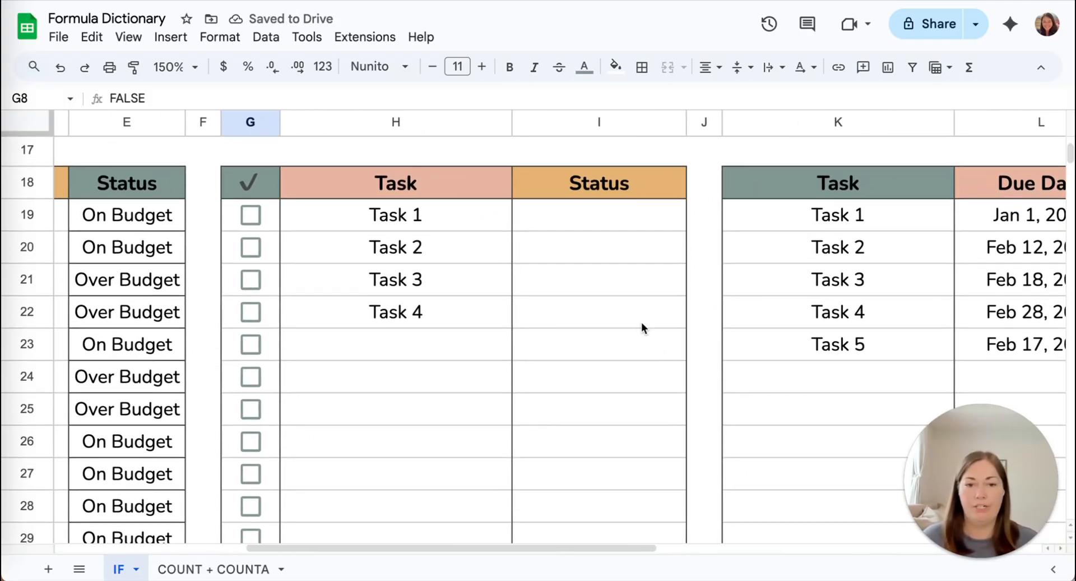
pyautogui.doubleClick(593, 214)
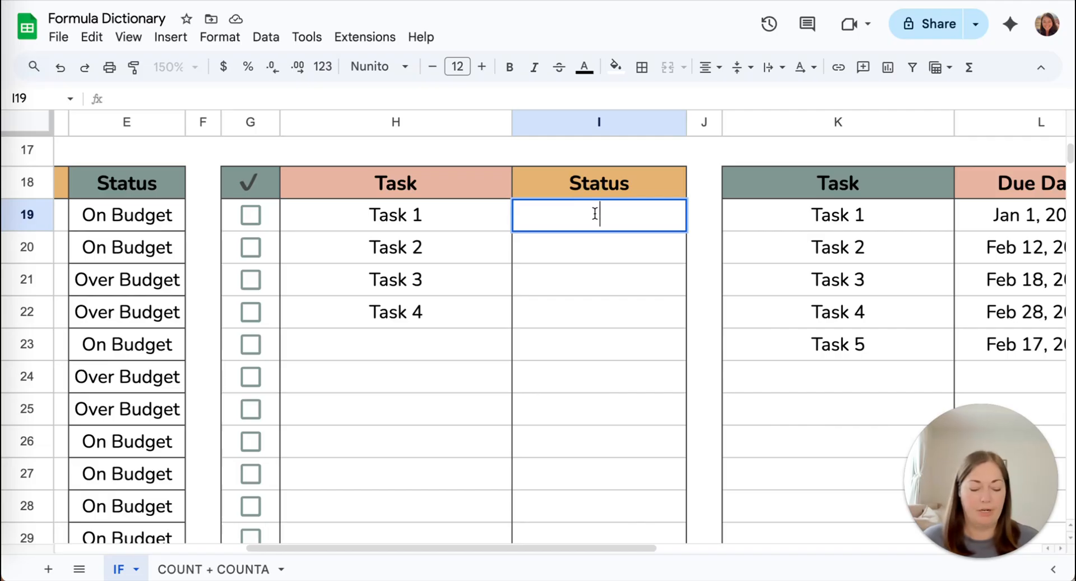
pyautogui.write('=IF')
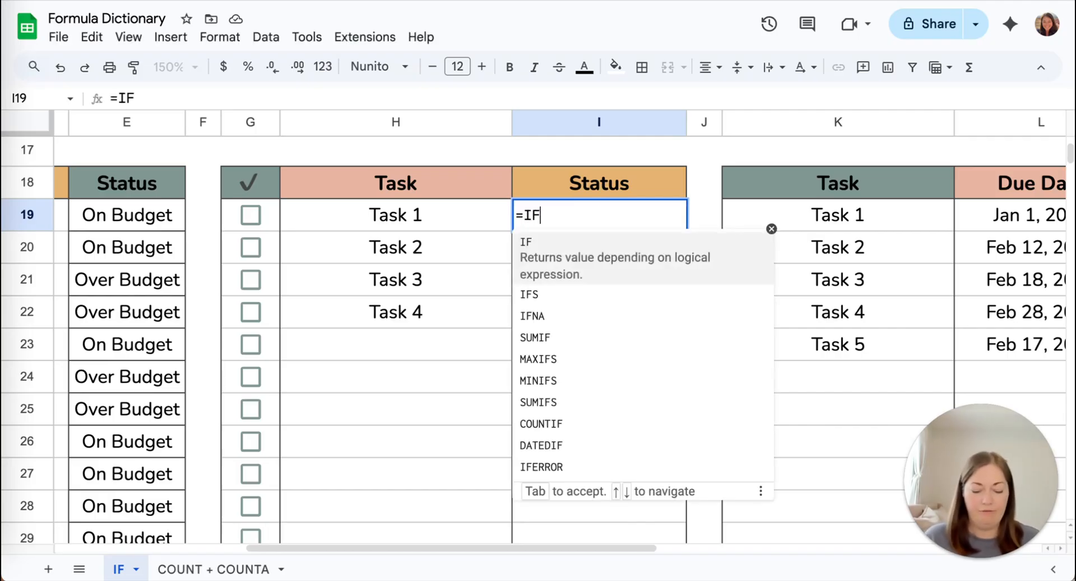
pyautogui.write('(')
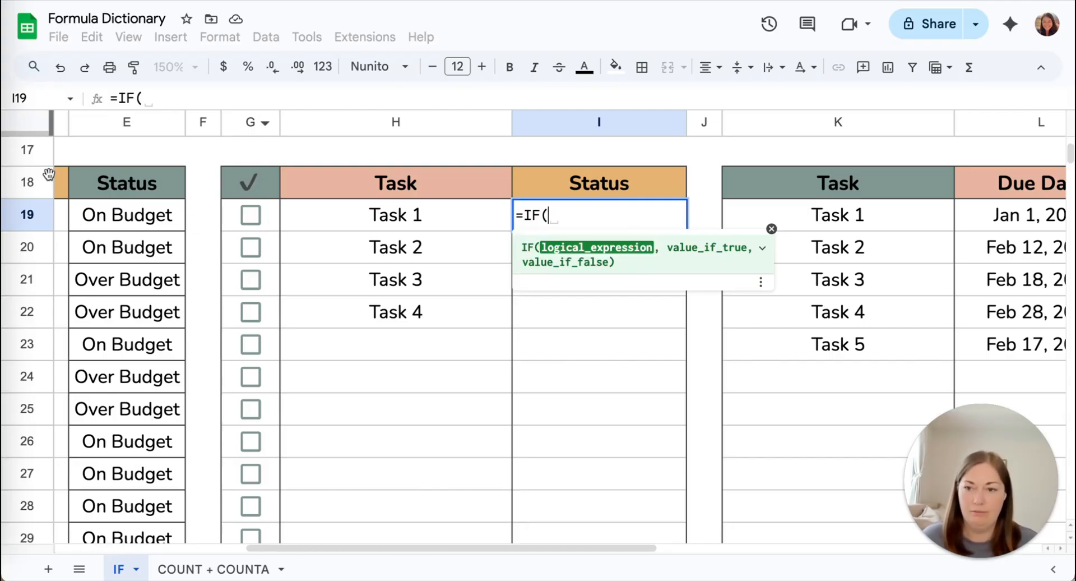
# Step: Enter G19=true as the IF formula's logical expression, referencing the Task 1 checkbox cell
pyautogui.click(46, 155)
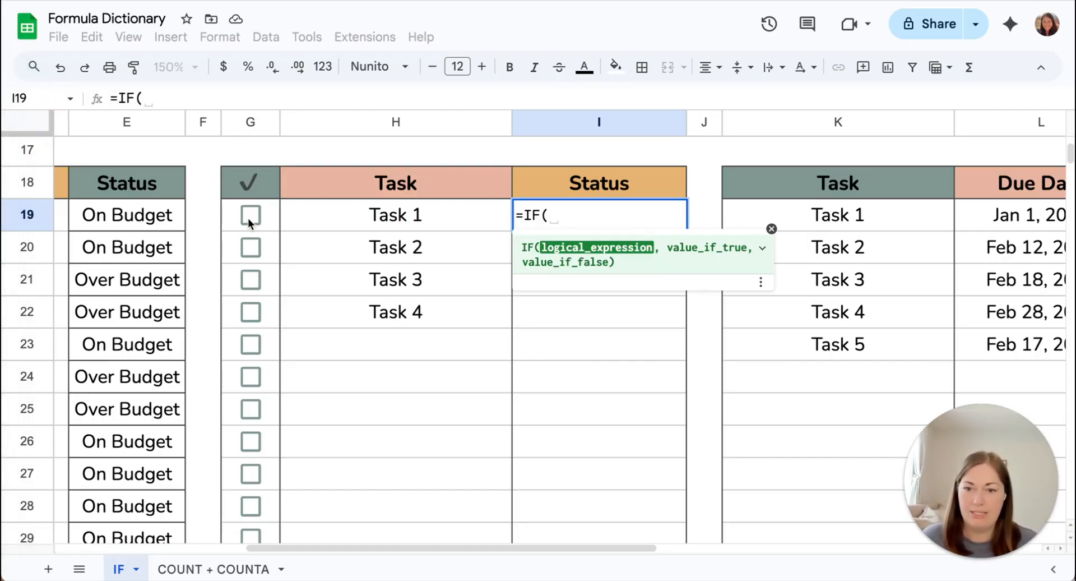
pyautogui.click(270, 211)
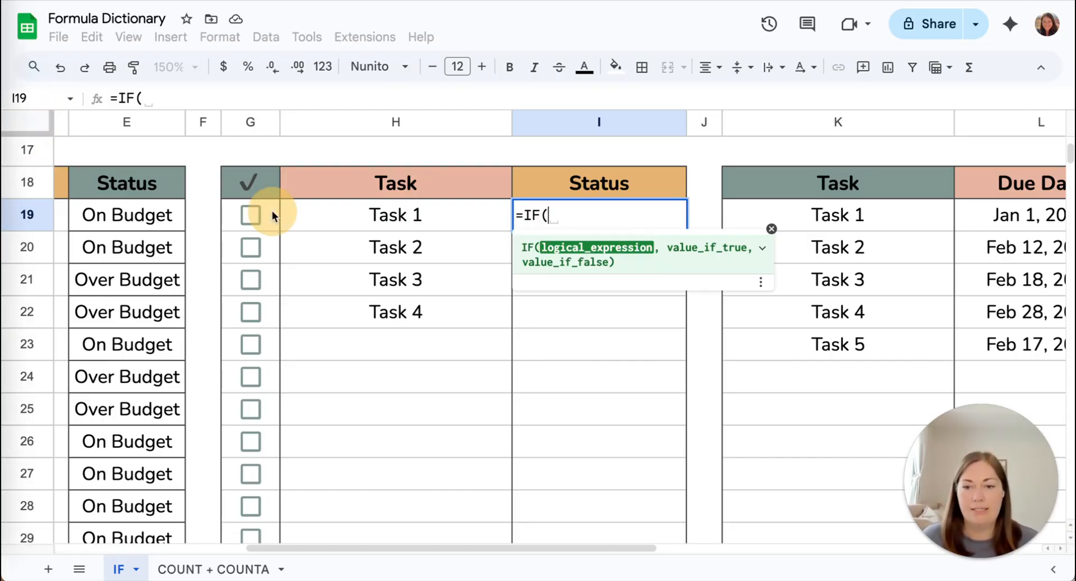
pyautogui.write('=')
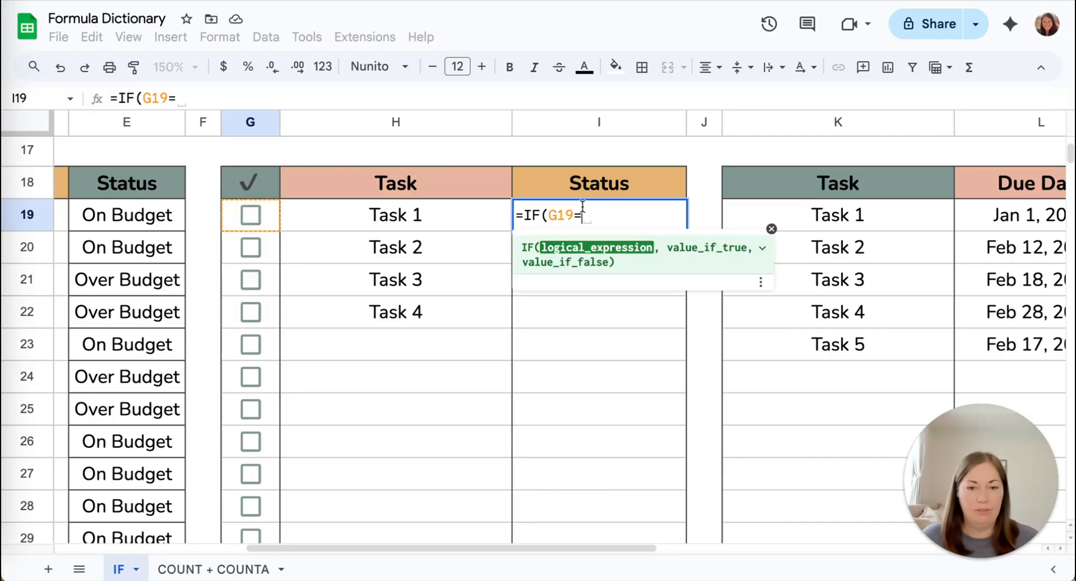
pyautogui.write('true')
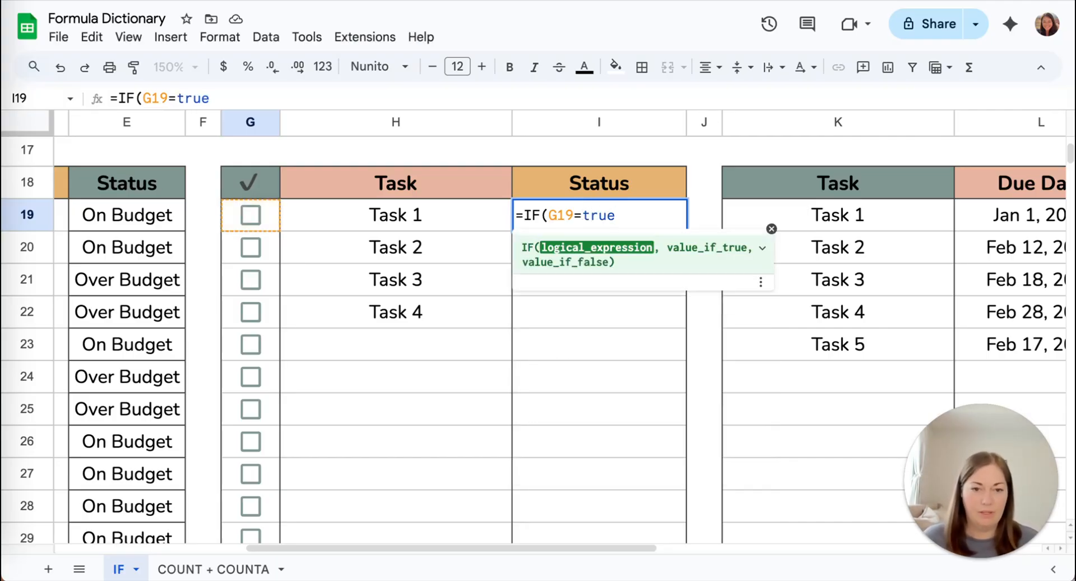
pyautogui.write(',')
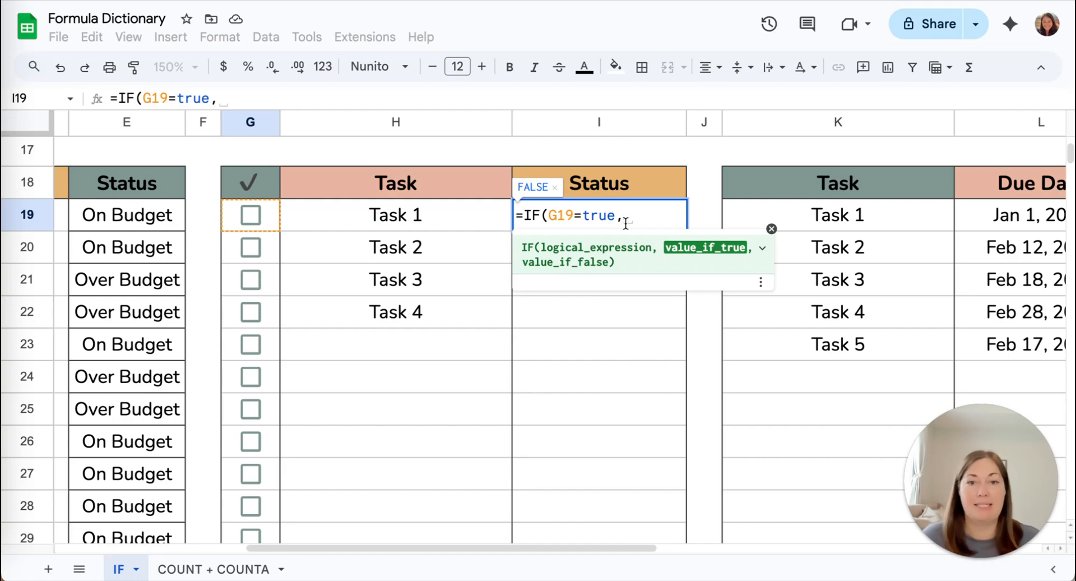
# Step: Add "Completed ✔", including the check mark symbol, as the value the IF formula returns when the condition is true
pyautogui.press('BackSpace')
pyautogui.write('"')
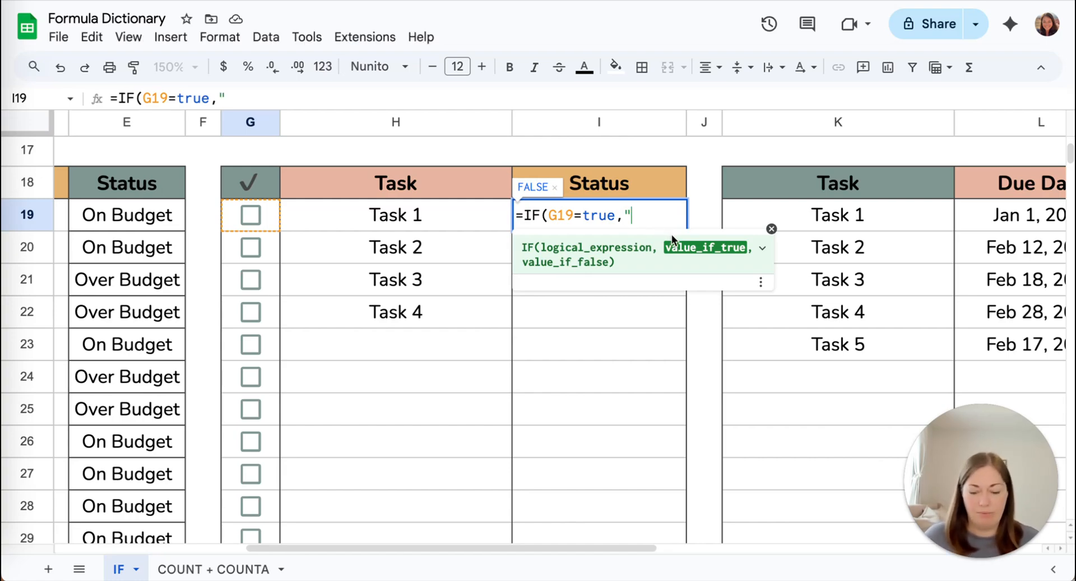
pyautogui.write('Complet')
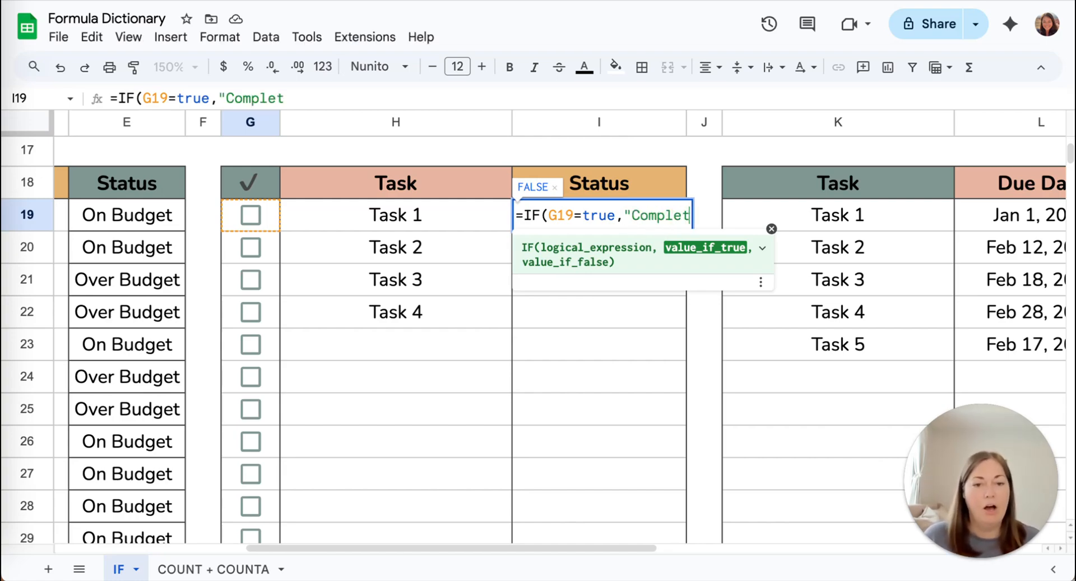
pyautogui.write('ed"')
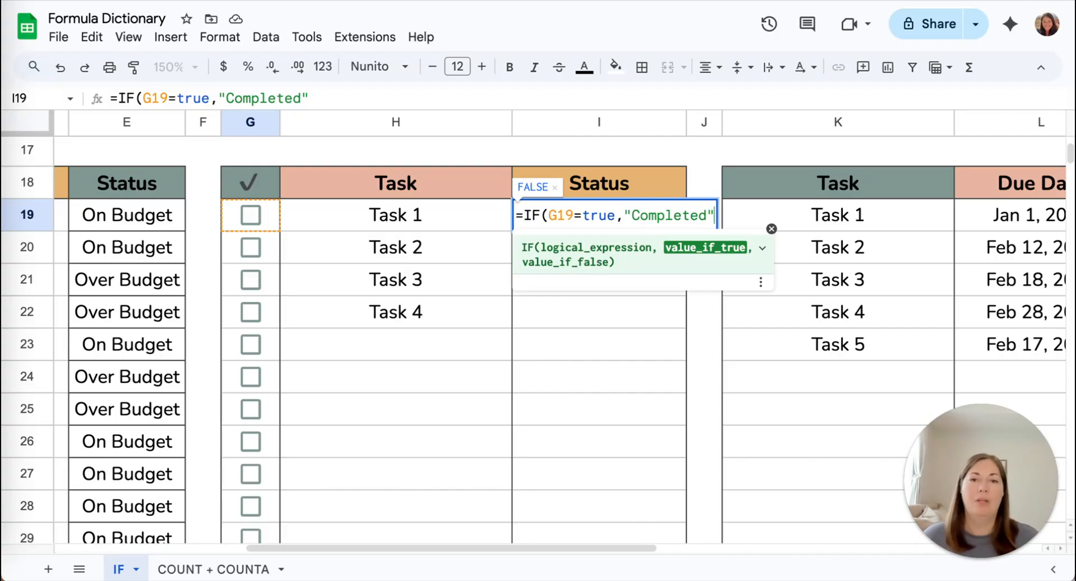
pyautogui.click(709, 218)
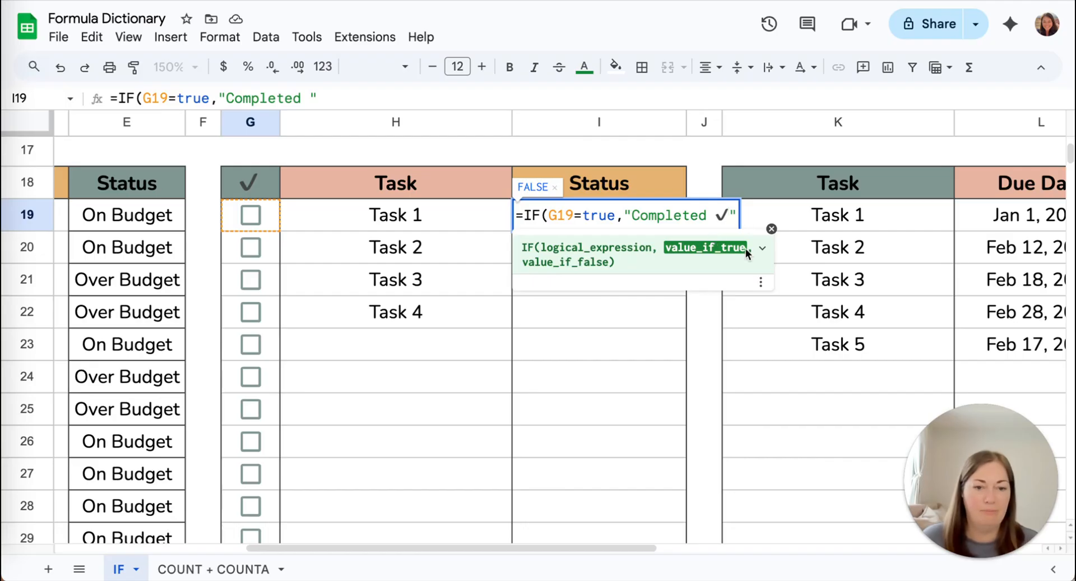
pyautogui.click(735, 216)
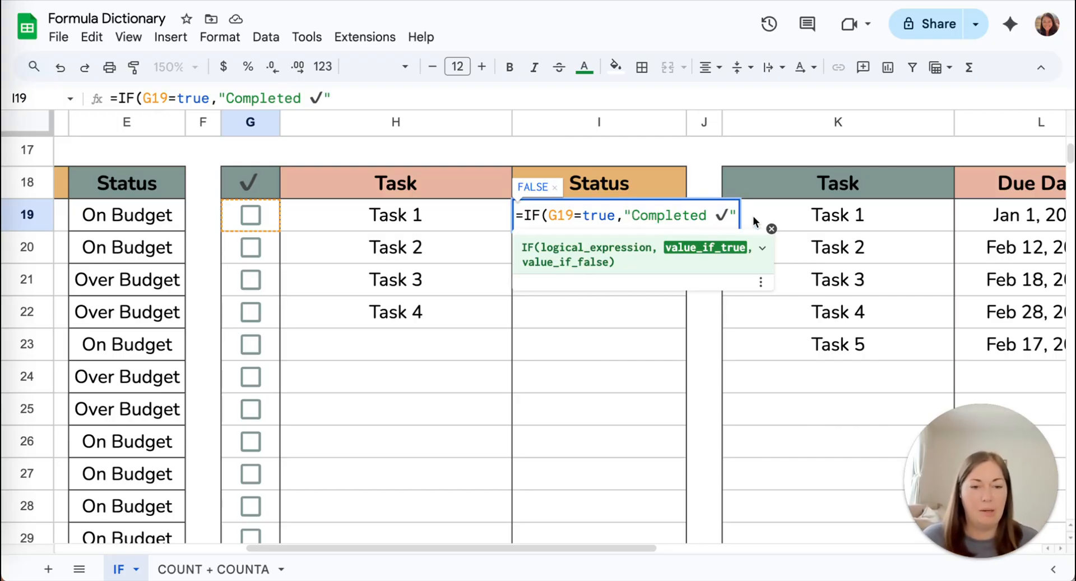
# Step: Add "To Do" as the value if false, close the parenthesis, and commit the formula in I19
pyautogui.write(',')
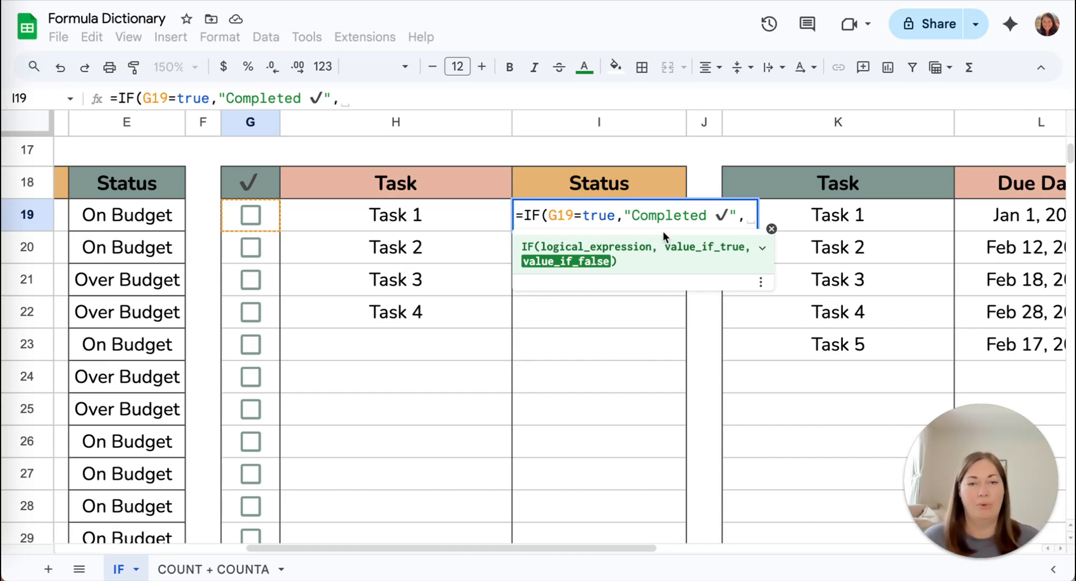
pyautogui.write('"')
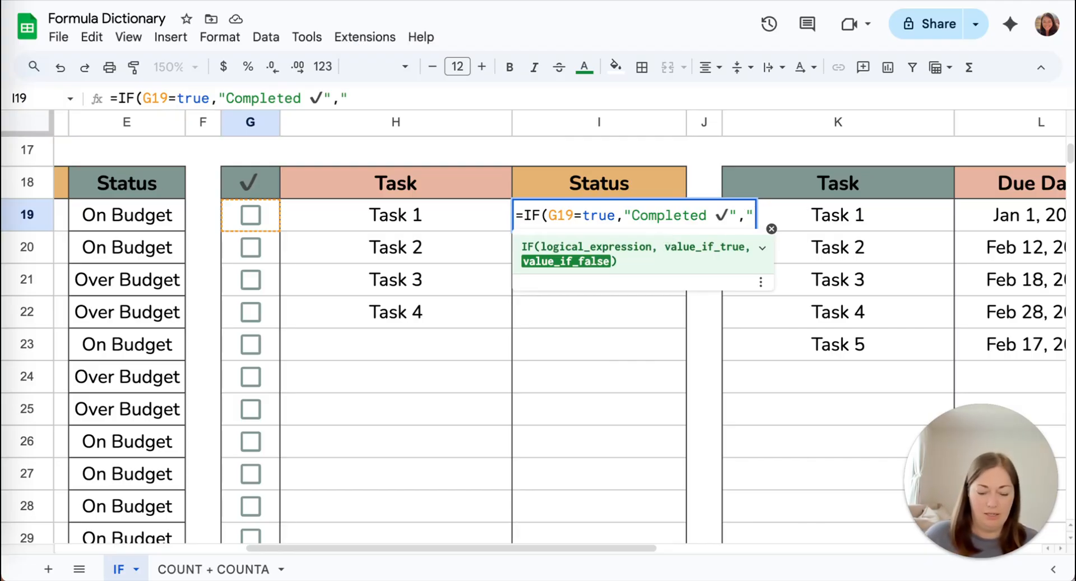
pyautogui.write('To Do"')
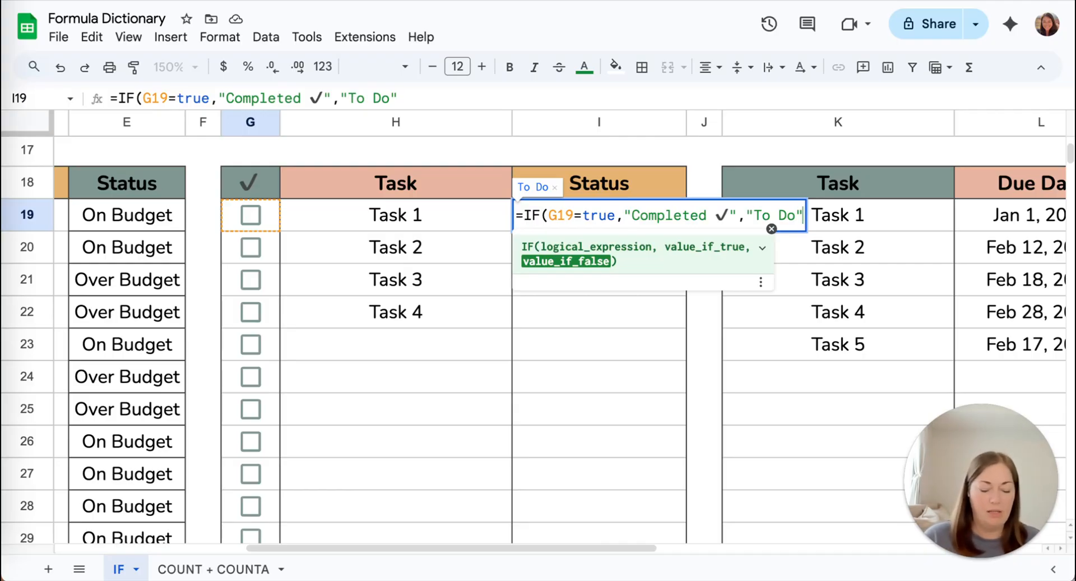
pyautogui.write(')')
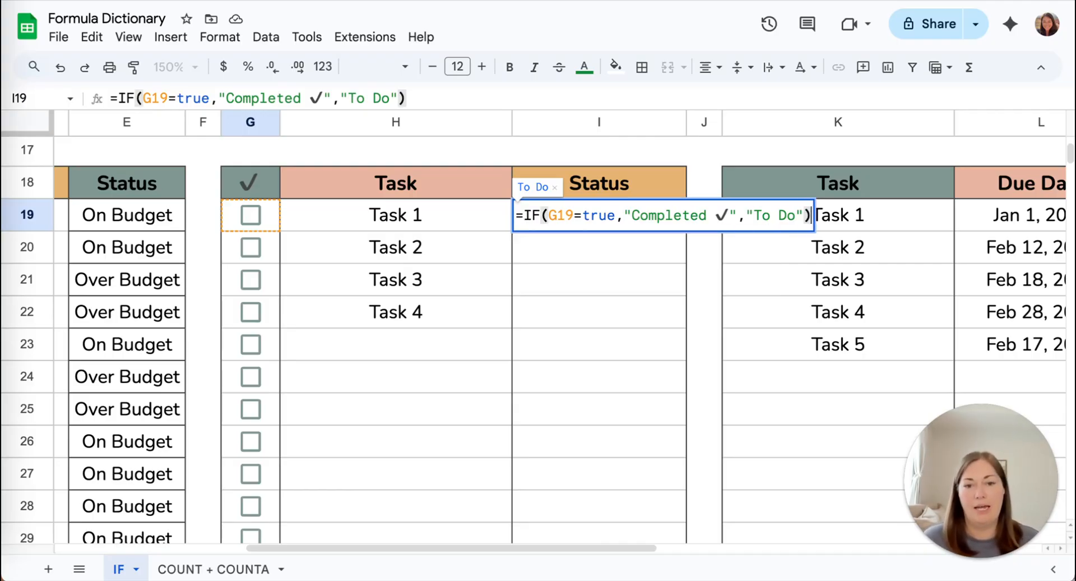
pyautogui.press('Return')
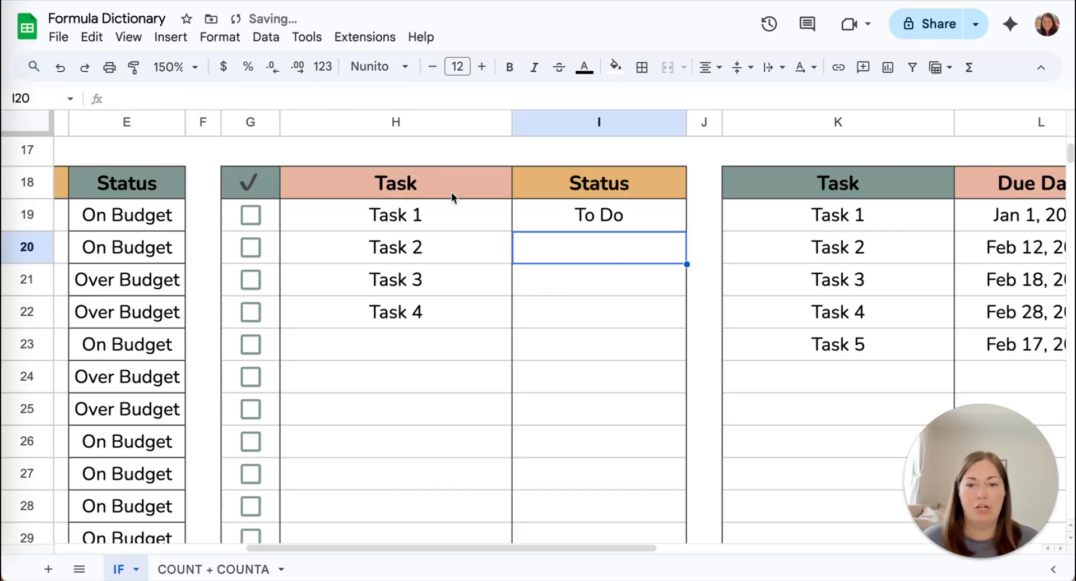
# Step: Tick the Task 1 checkbox in G19 and copy the I19 formula down the Status column through I29
pyautogui.click(253, 216)
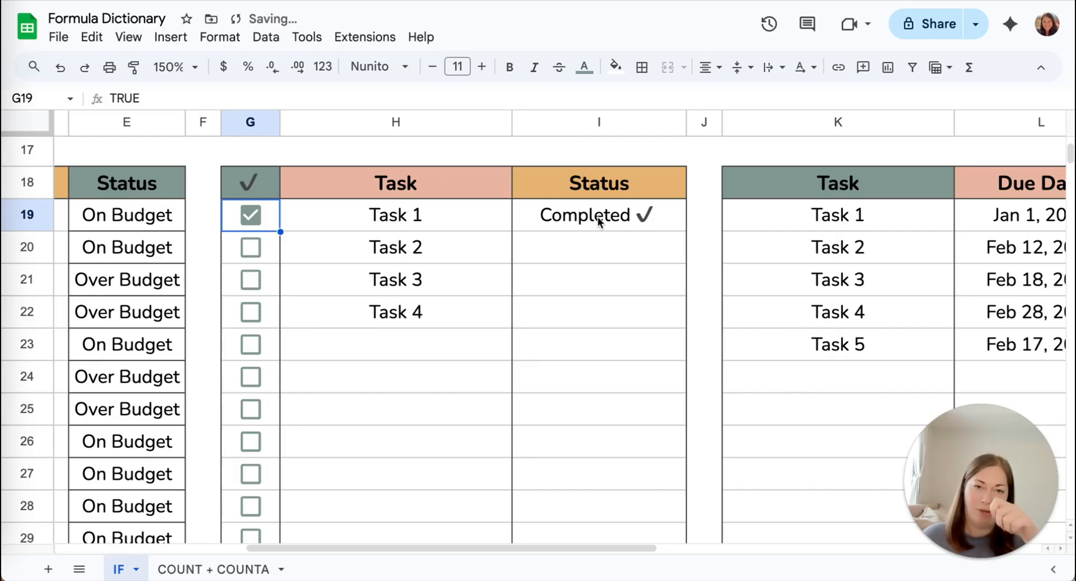
pyautogui.click(628, 216)
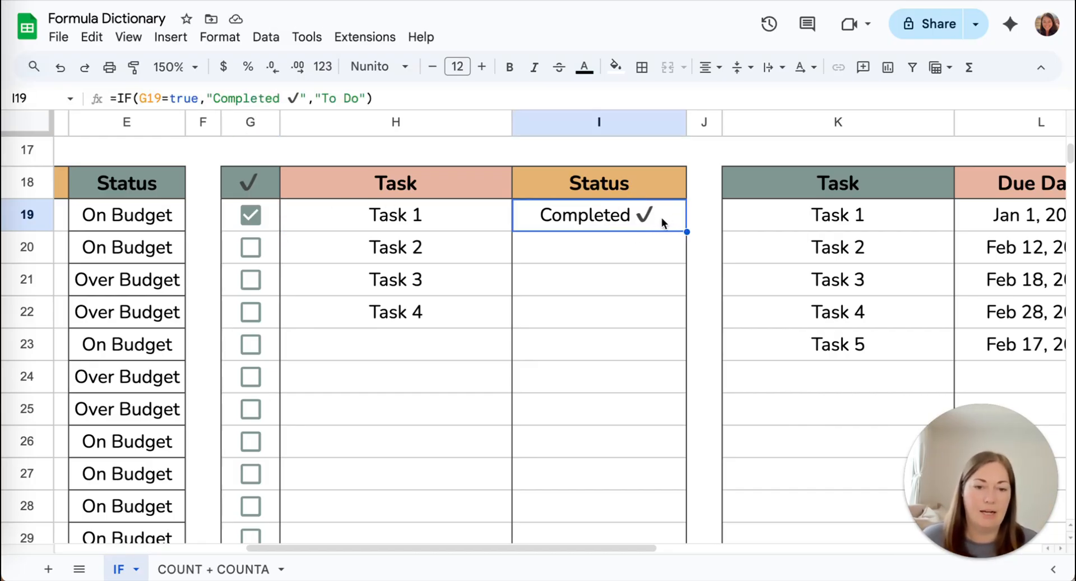
pyautogui.moveTo(687, 231); pyautogui.dragTo(570, 335)
pyautogui.doubleClick(571, 335)
pyautogui.press('Return')
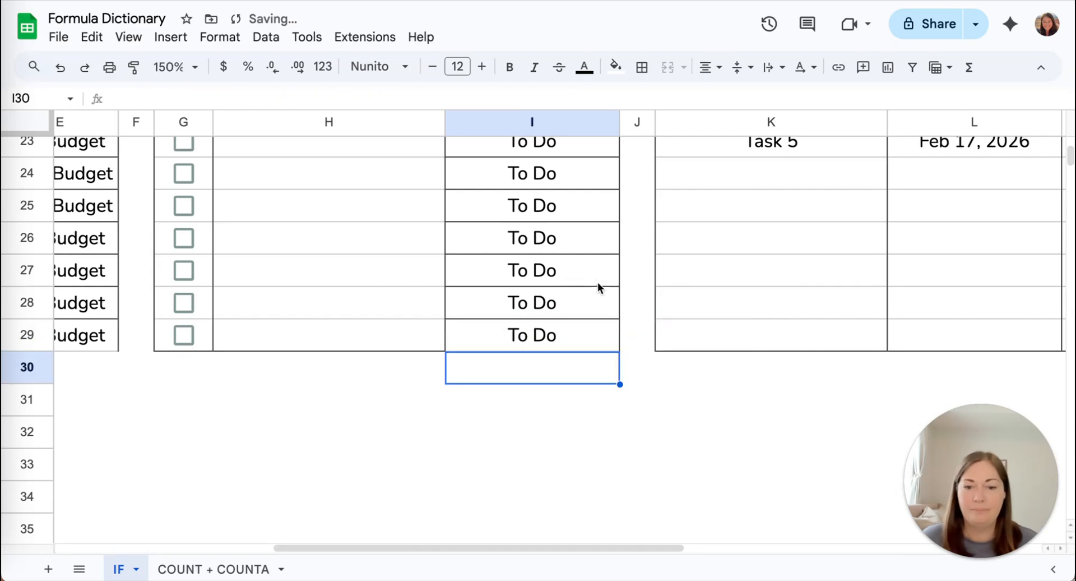
pyautogui.scroll(7, 523, 291)
pyautogui.scroll(-3, 522, 292)
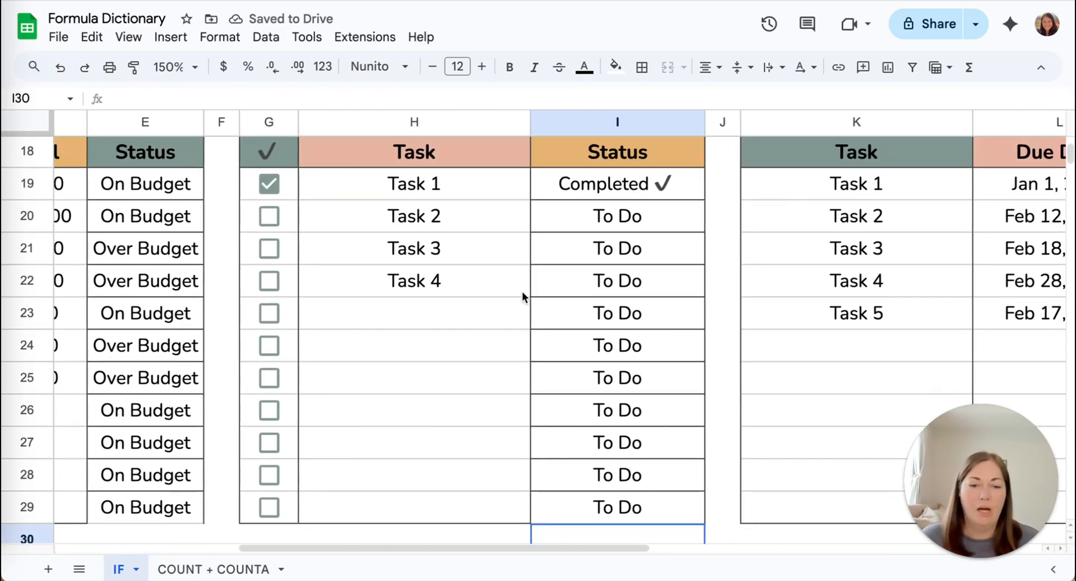
# Step: Examine the finished due-date task table in rows 5 to 16, comparing its Due Date and Status columns
pyautogui.press('Down')
pyautogui.scroll(5, 617, 377)
pyautogui.hscroll(6, 616, 377)
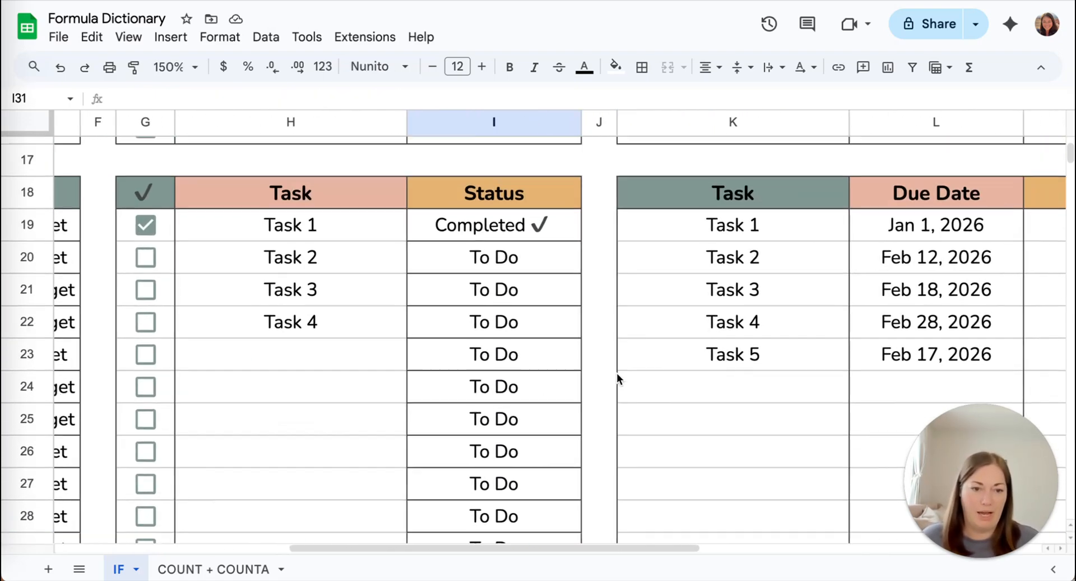
pyautogui.hscroll(6, 617, 372)
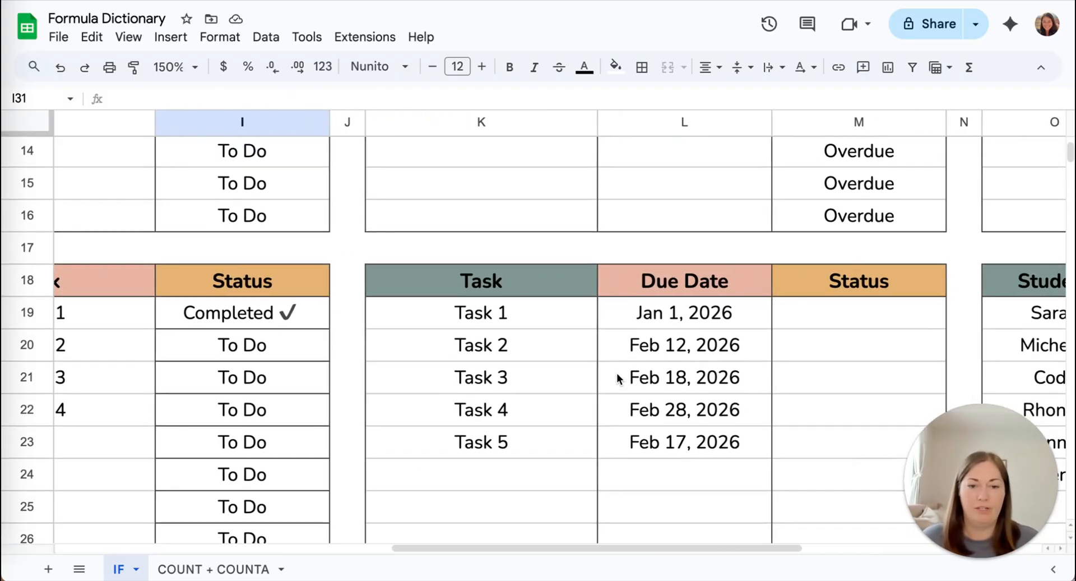
pyautogui.scroll(8, 616, 373)
pyautogui.hscroll(-3, 616, 372)
pyautogui.scroll(4, 616, 372)
pyautogui.hscroll(1, 616, 372)
pyautogui.scroll(-3, 616, 372)
pyautogui.scroll(1, 617, 372)
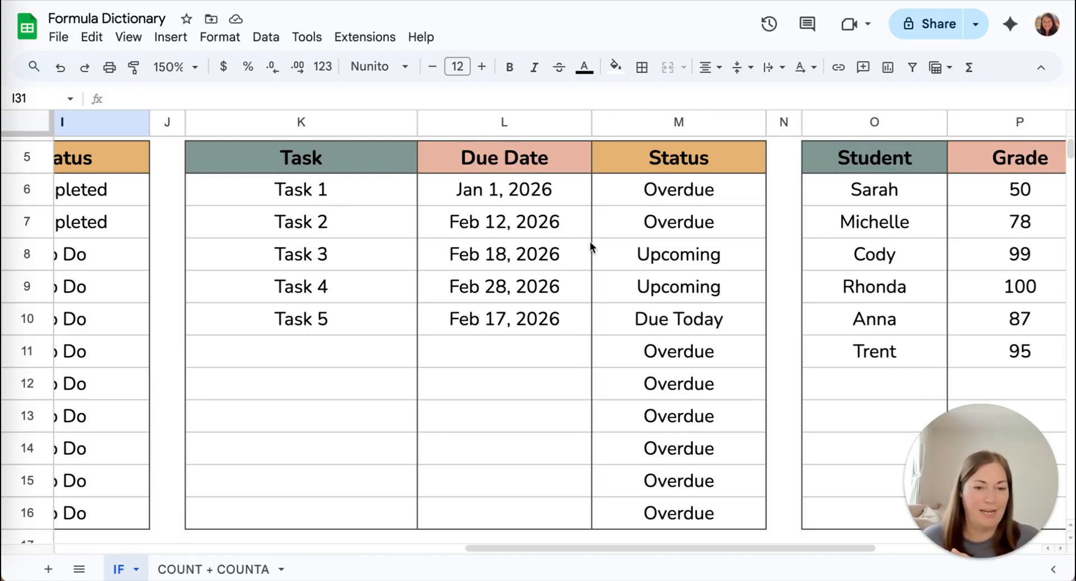
# Step: Start an IF formula in Q19 of the practice Pass/Fail column, testing whether the grade in P19 is greater than 60
pyautogui.hscroll(5, 590, 241)
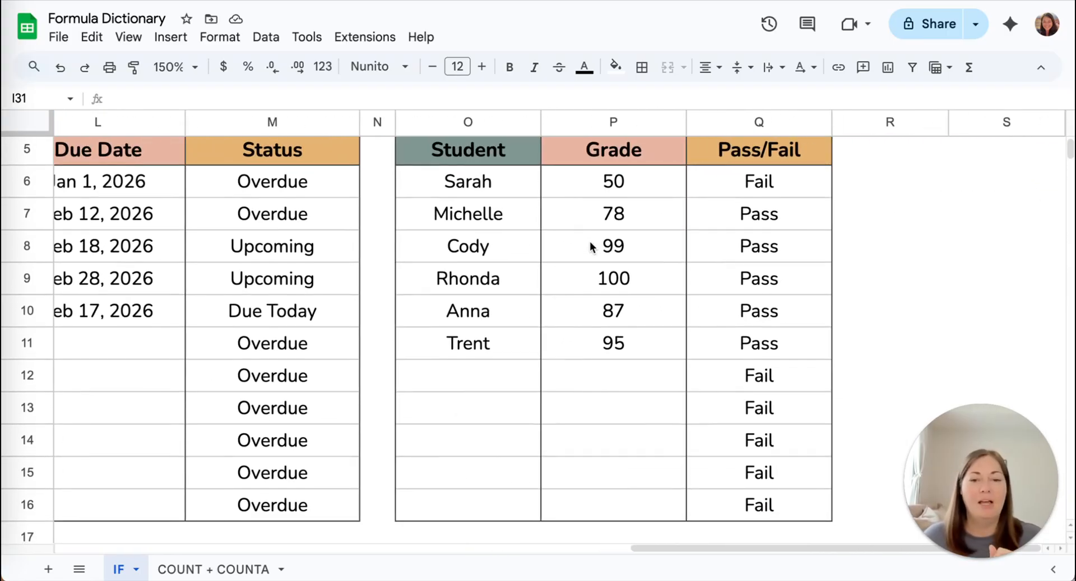
pyautogui.scroll(1, 590, 241)
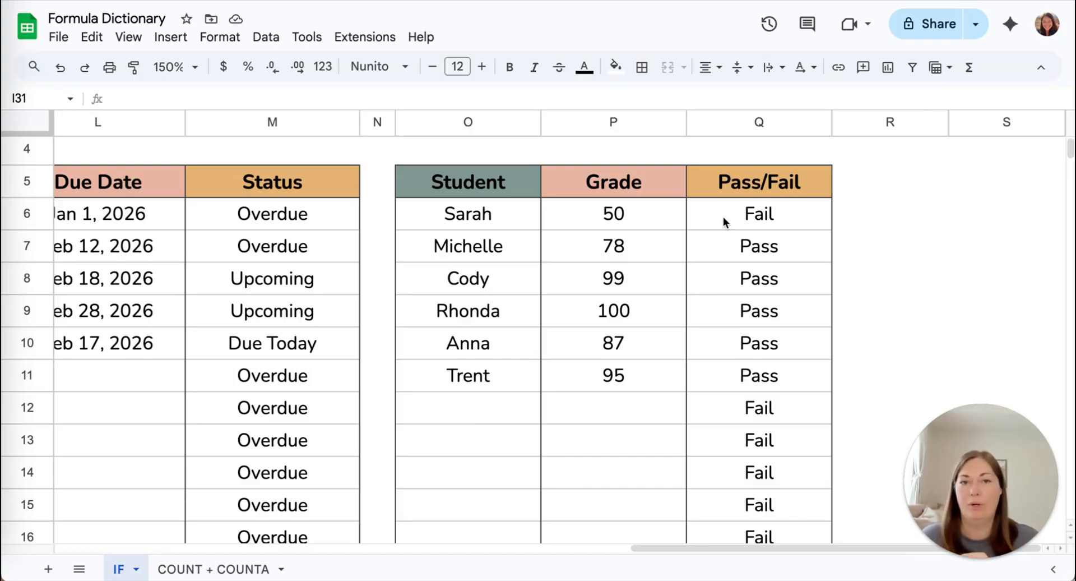
pyautogui.scroll(-10, 723, 216)
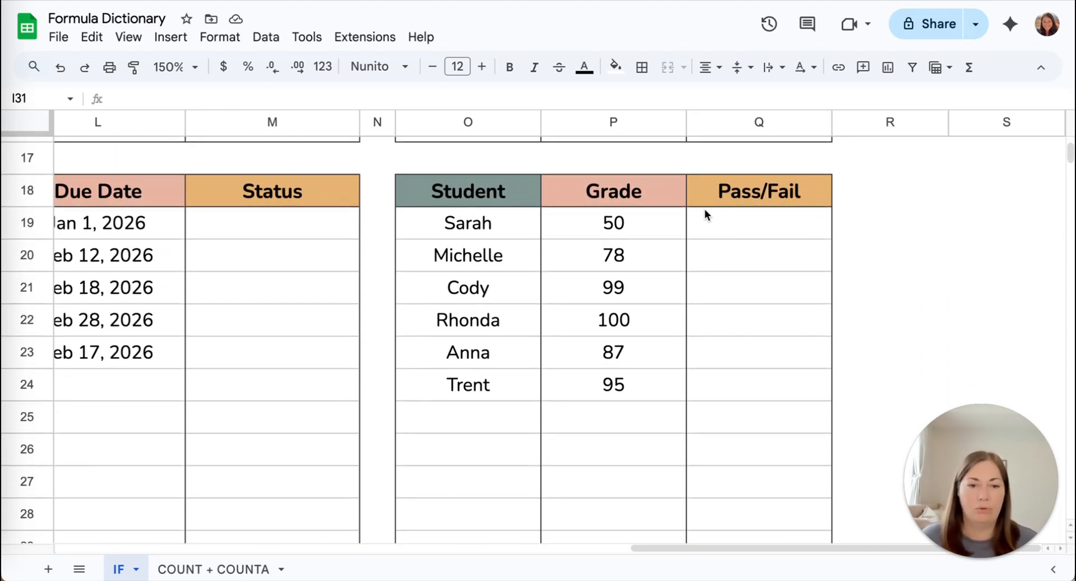
pyautogui.click(746, 223)
pyautogui.doubleClick(763, 223)
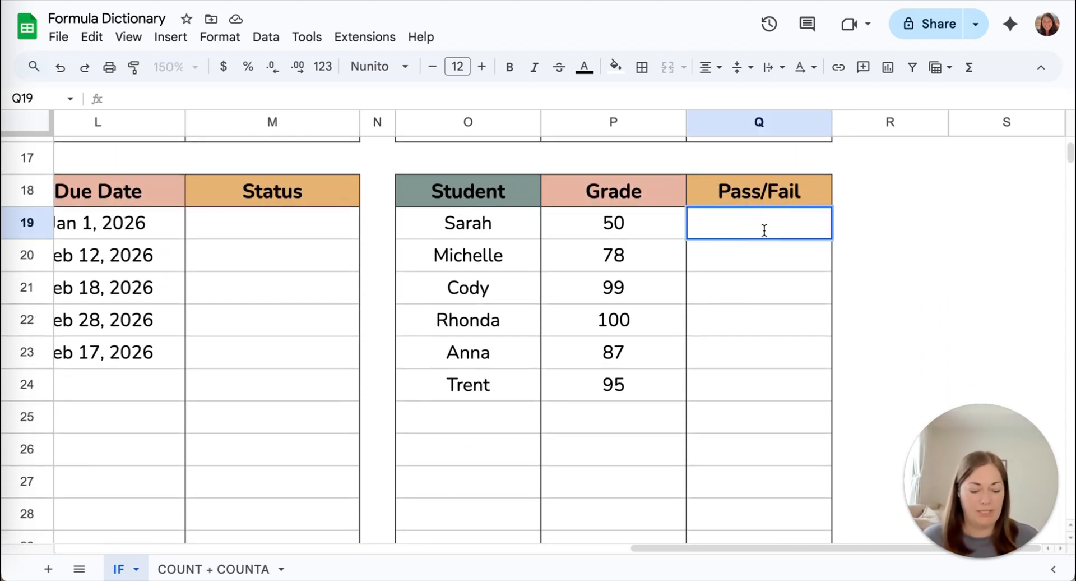
pyautogui.write('=IF')
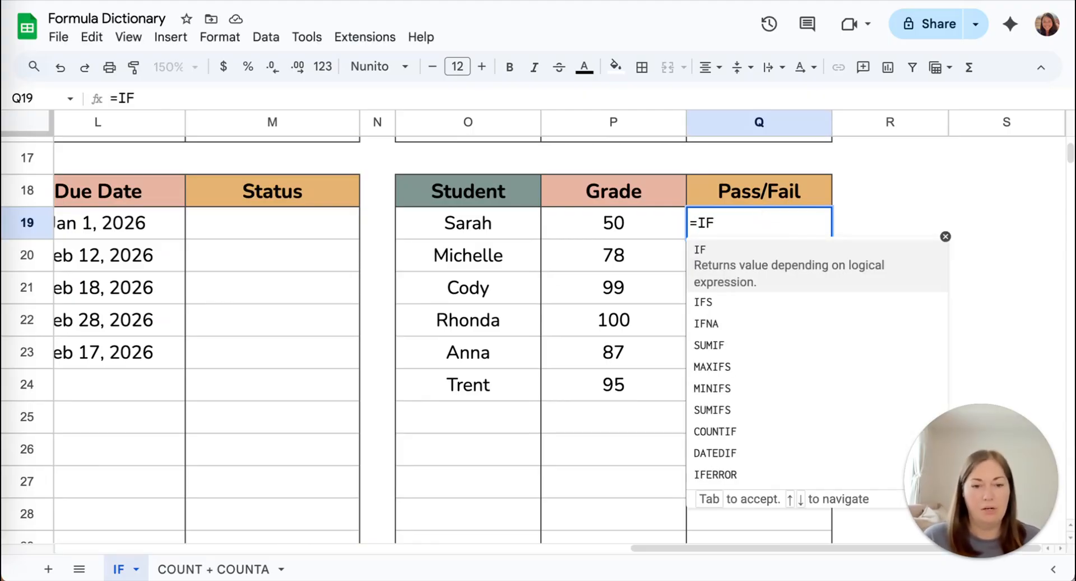
pyautogui.write('(')
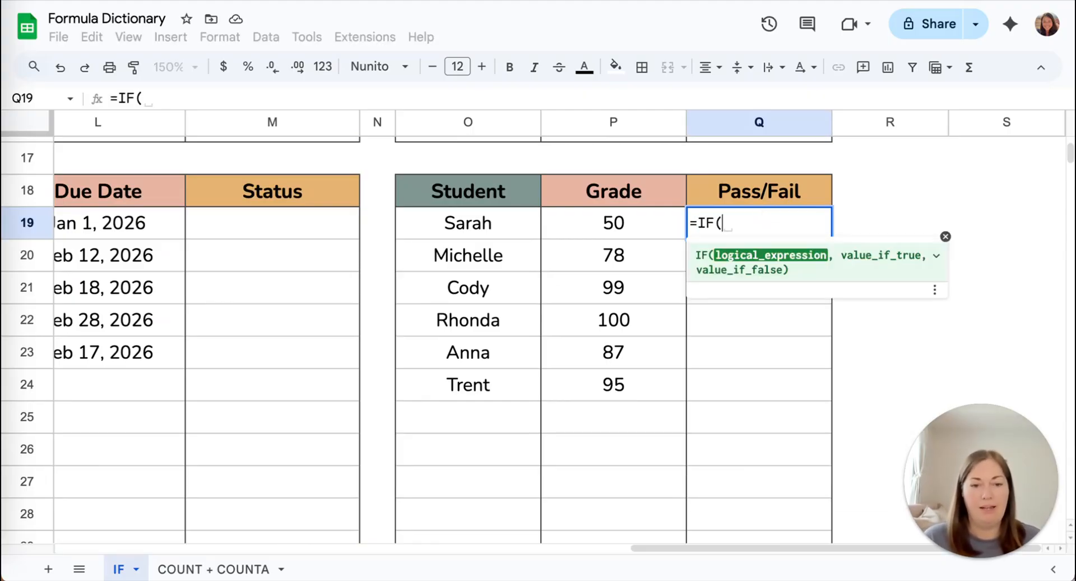
pyautogui.click(620, 224)
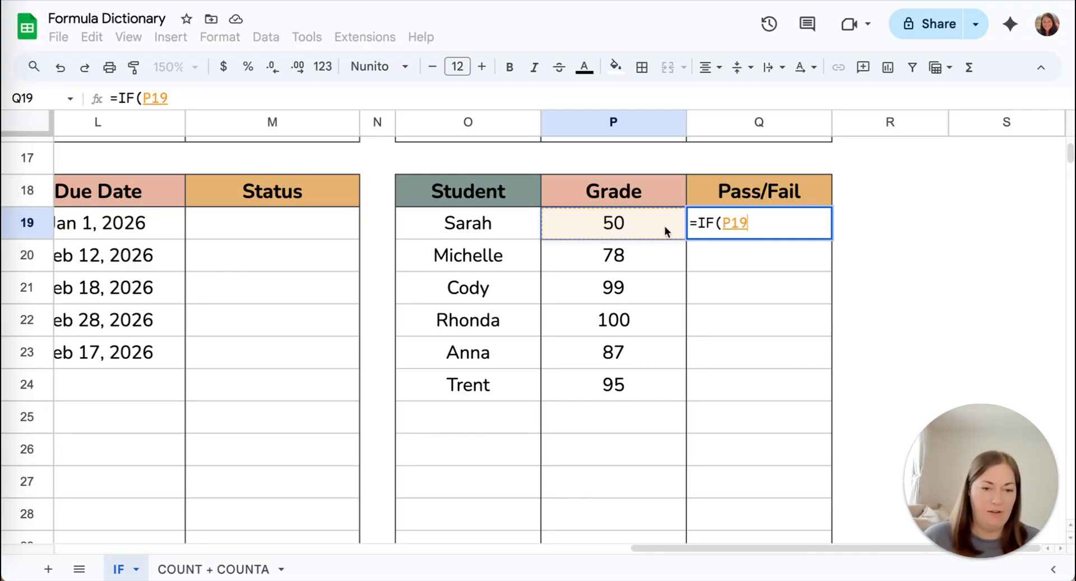
pyautogui.write('>60')
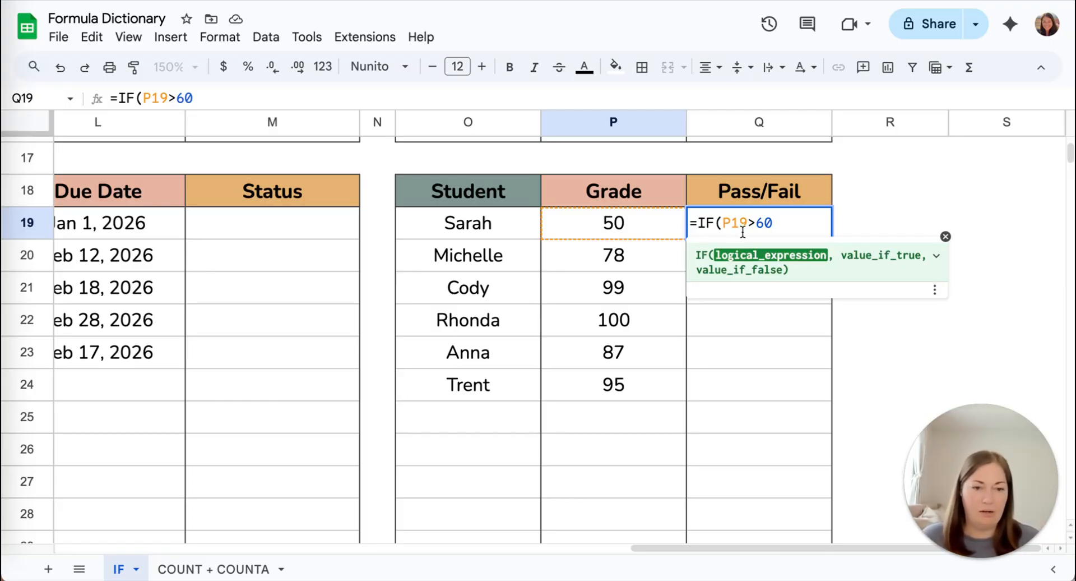
pyautogui.write(',')
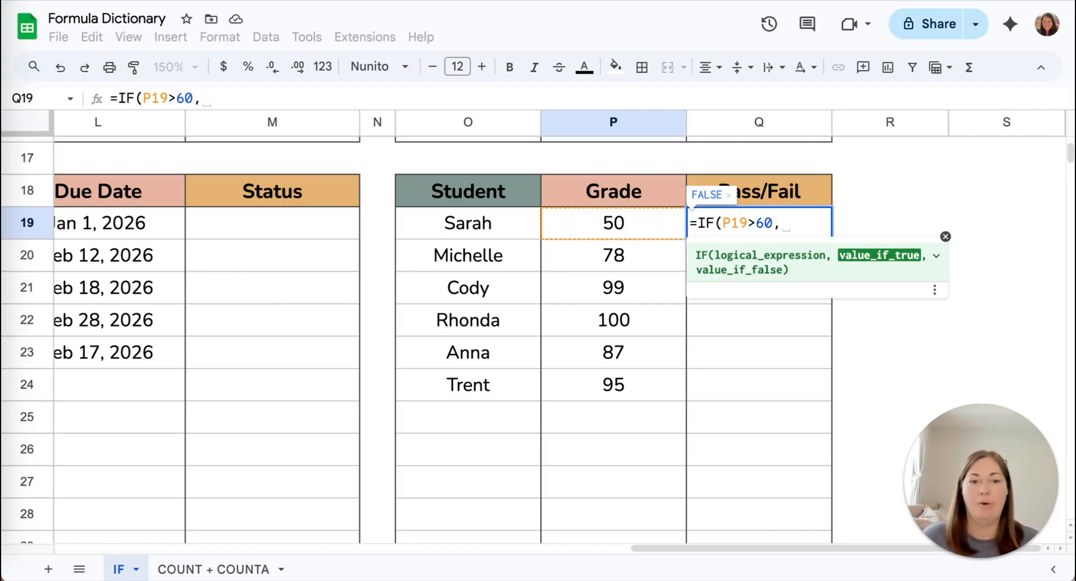
# Step: Add "Pass 🎉", including the party popper emoji, as the Q19 formula's value if true
pyautogui.write('"Pass')
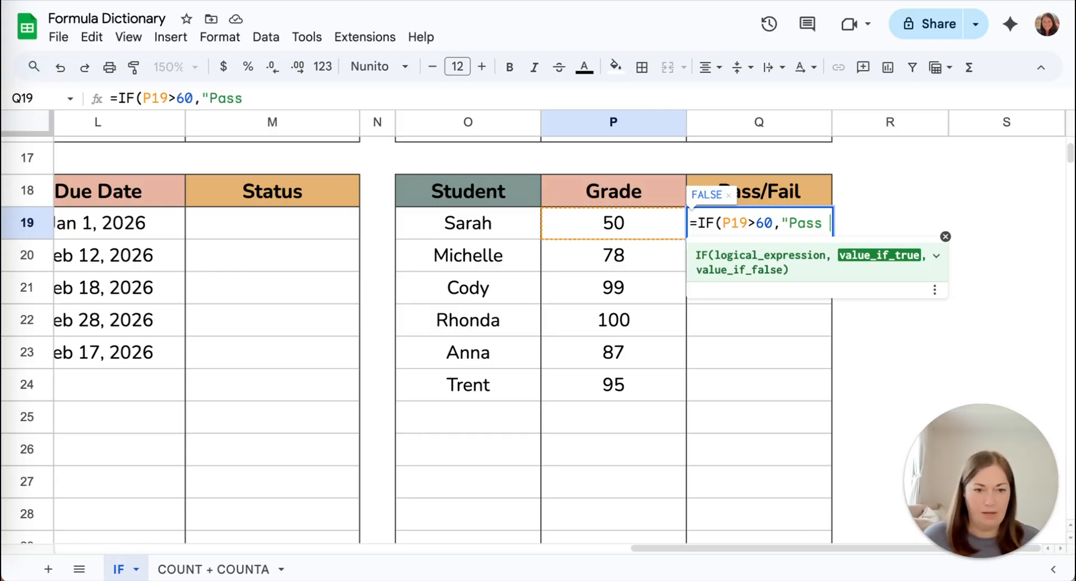
pyautogui.press('ctrl+super+space')
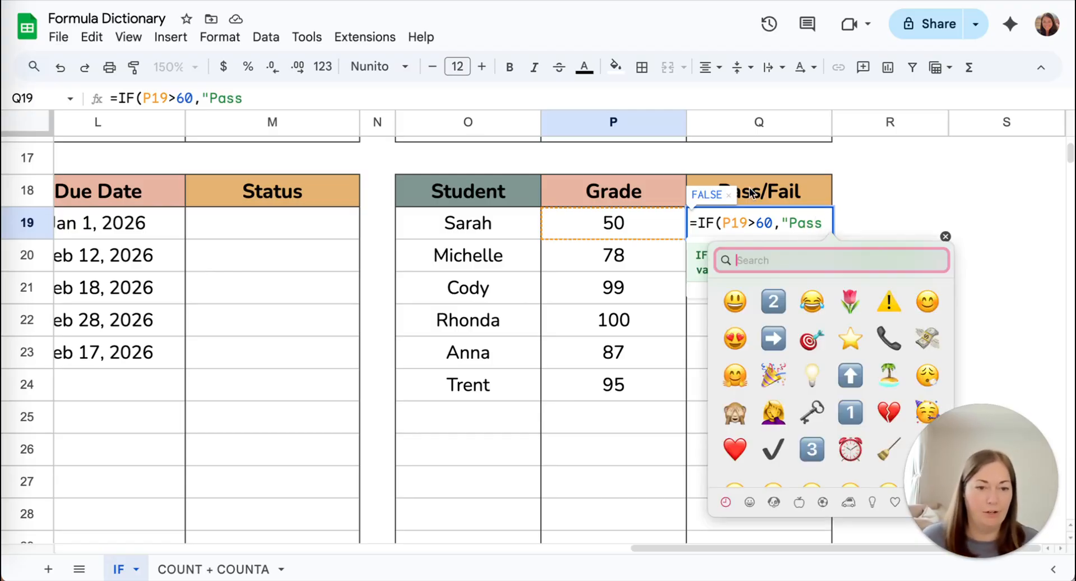
pyautogui.click(779, 374)
pyautogui.write('"')
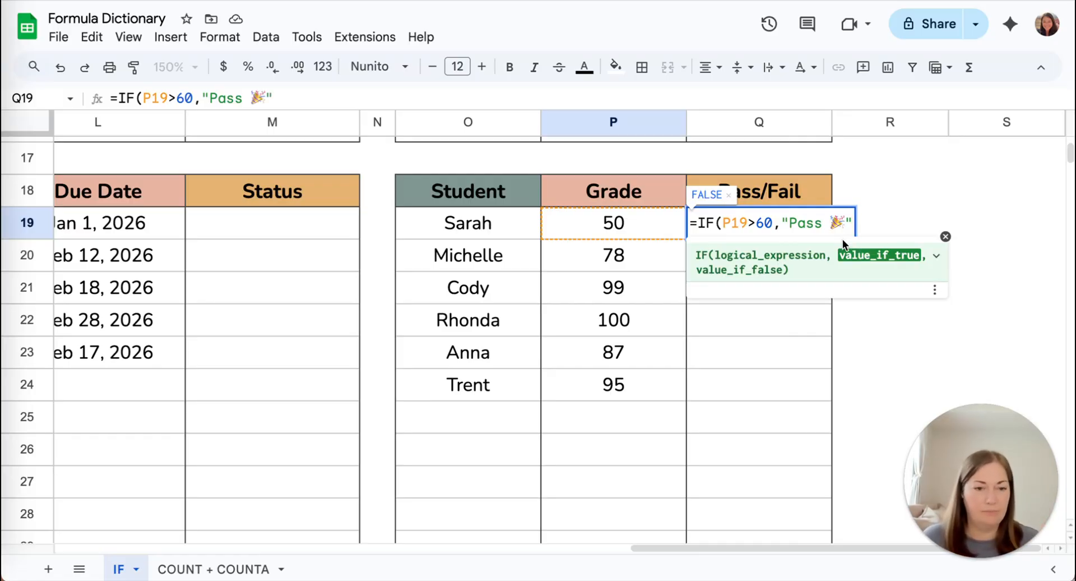
pyautogui.write(',')
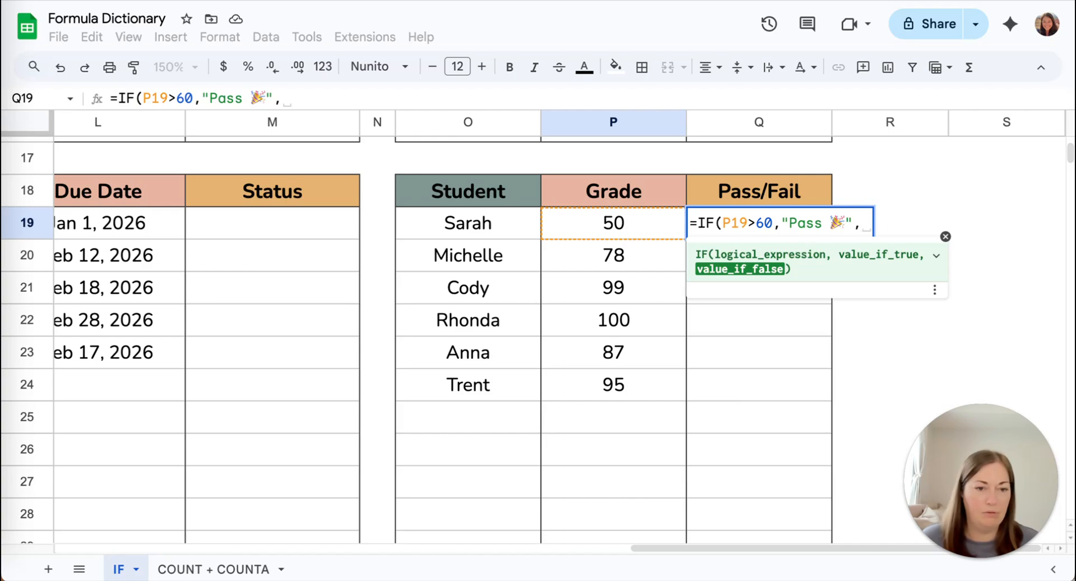
# Step: Add "Fail 😭", with the crying emoji found by searching "sad", as the value if false, and commit the closed formula in Q19
pyautogui.write('"Fail')
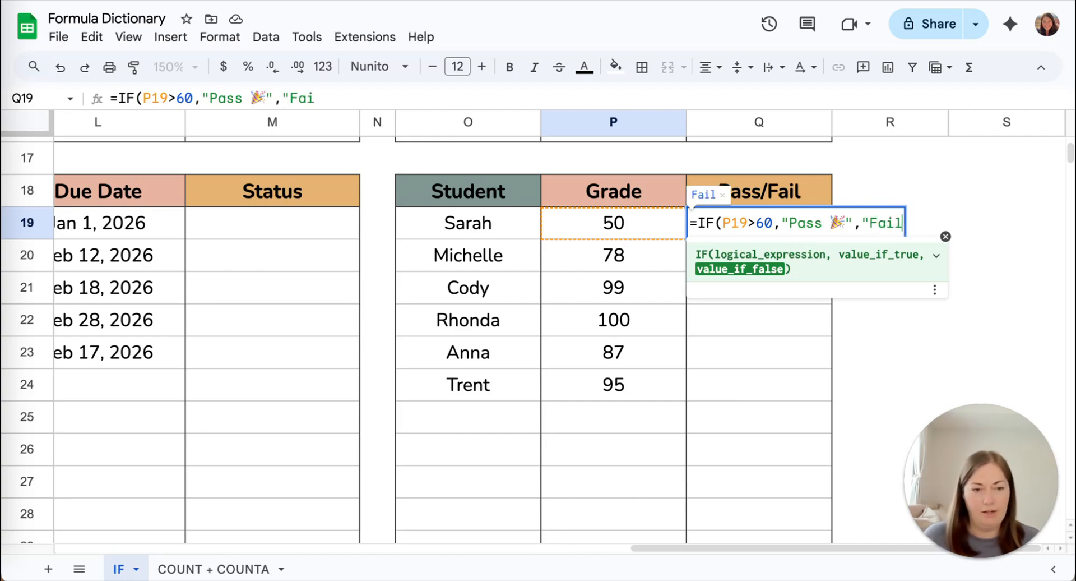
pyautogui.press('ctrl+super+space')
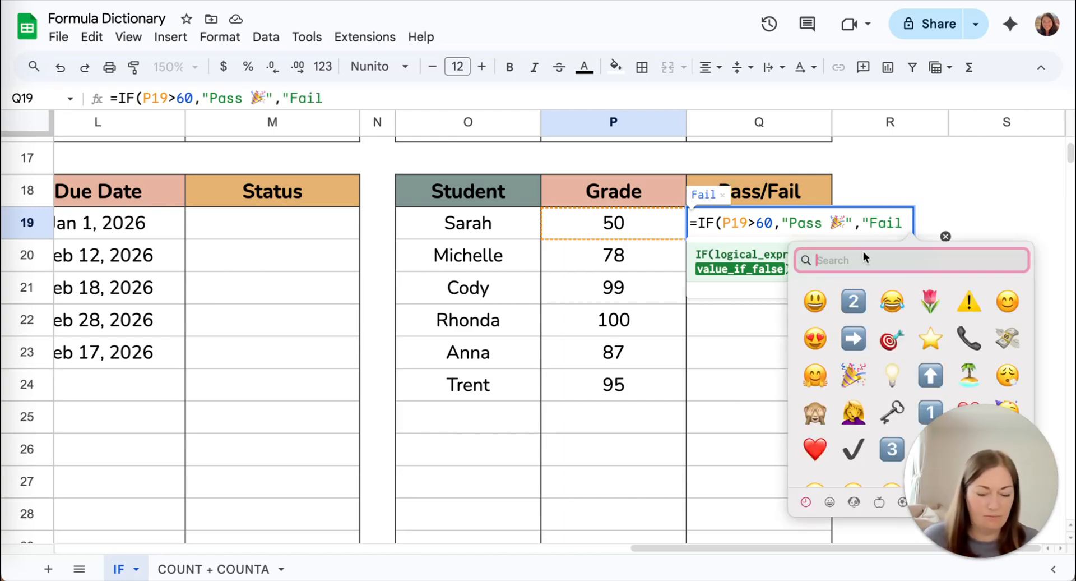
pyautogui.write('sad')
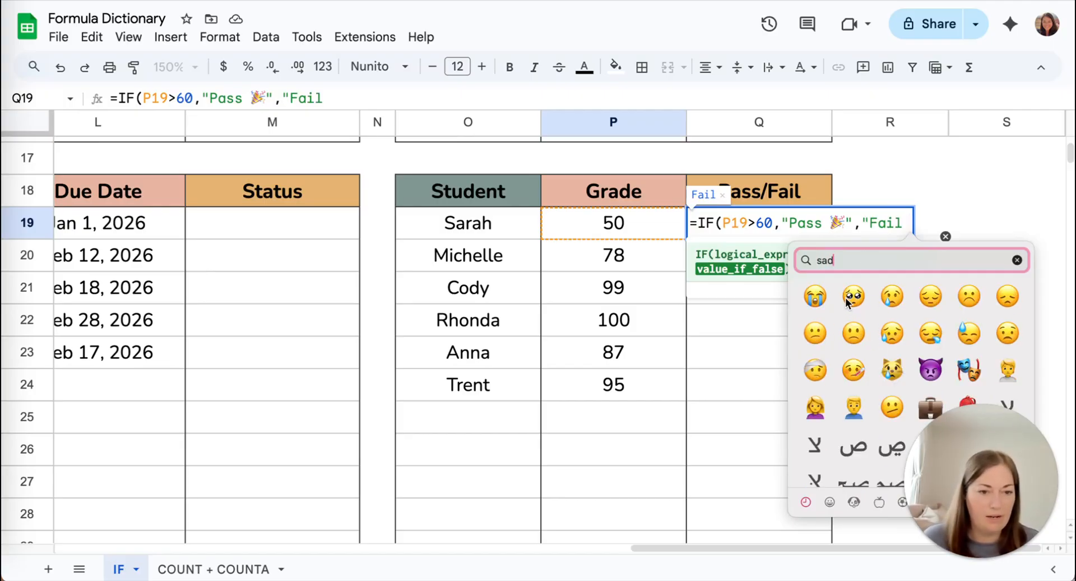
pyautogui.click(817, 294)
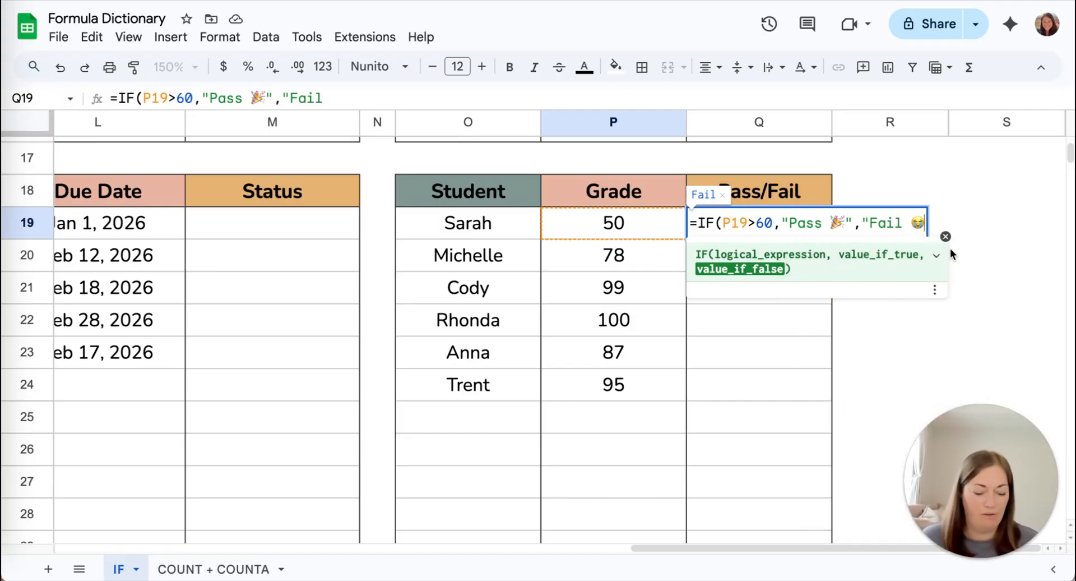
pyautogui.write('"')
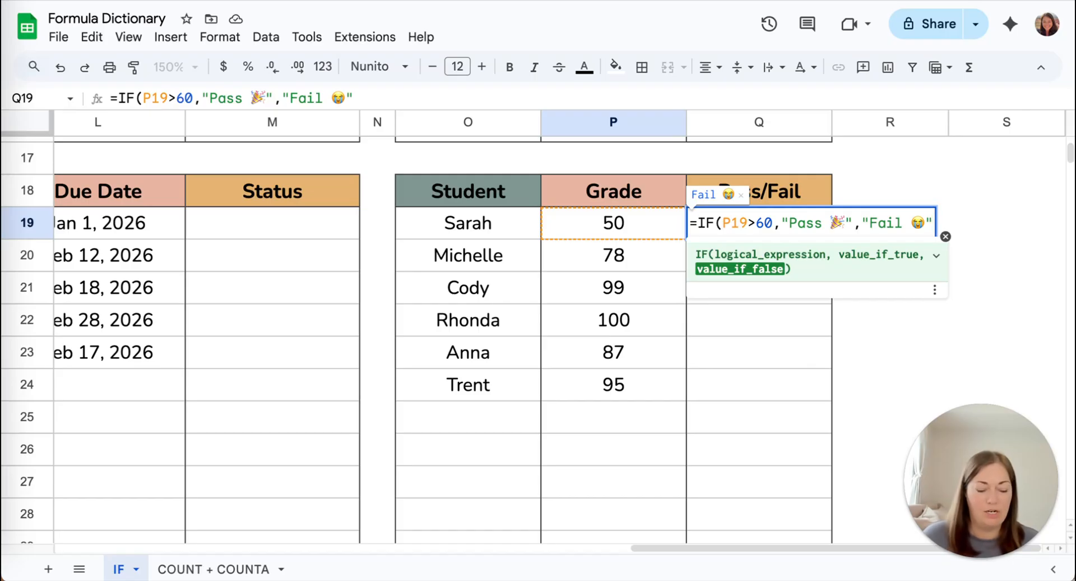
pyautogui.write(')')
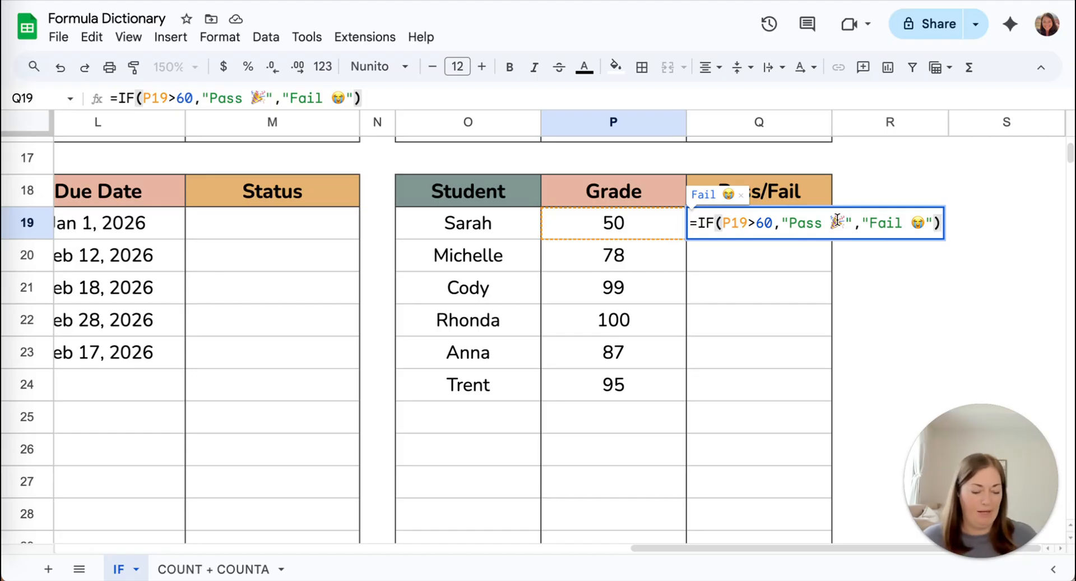
pyautogui.press('Return')
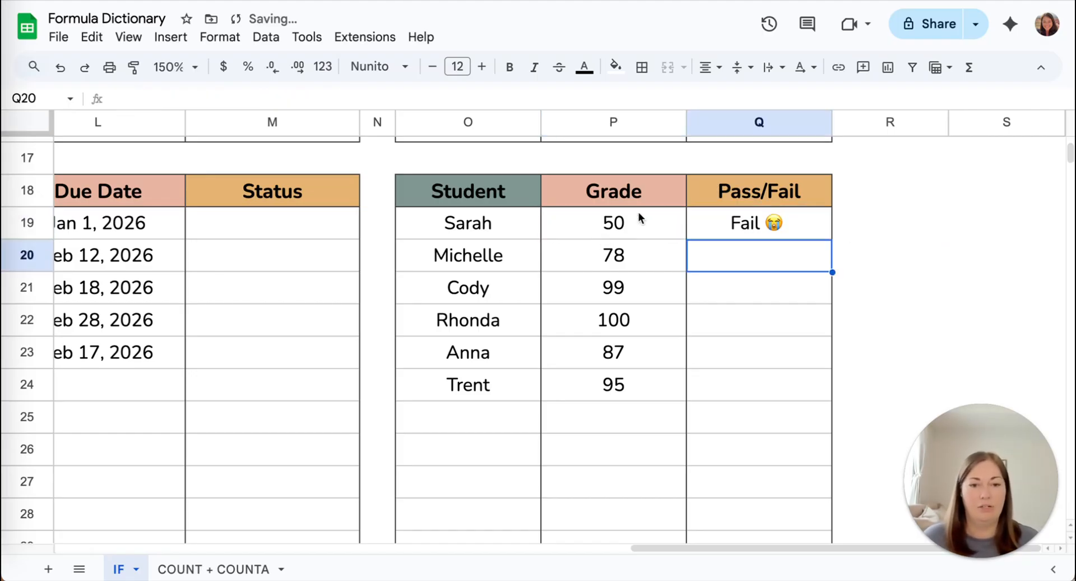
# Step: Copy the Q19 formula down the Pass/Fail column through Q29
pyautogui.click(792, 225)
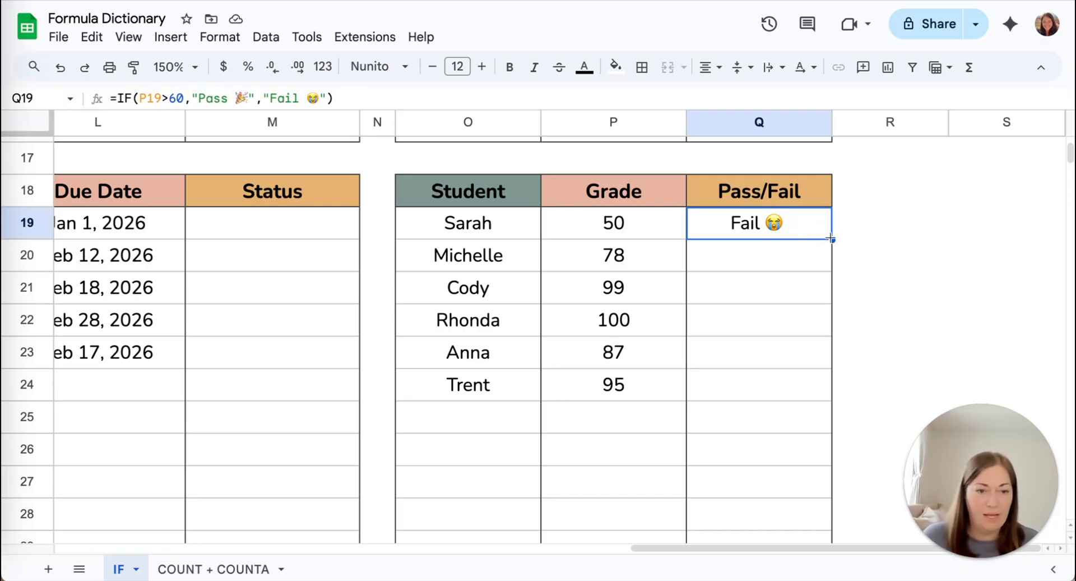
pyautogui.moveTo(831, 239); pyautogui.dragTo(800, 363)
pyautogui.scroll(-3, 811, 339)
pyautogui.scroll(5, 730, 268)
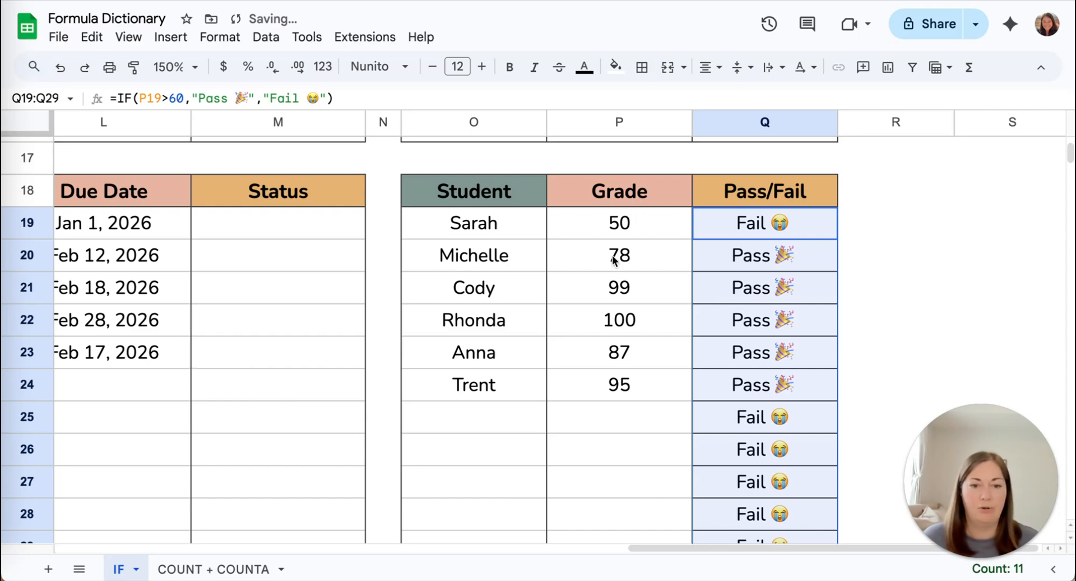
# Step: Change the first student's grade in P19 to 65
pyautogui.click(637, 222)
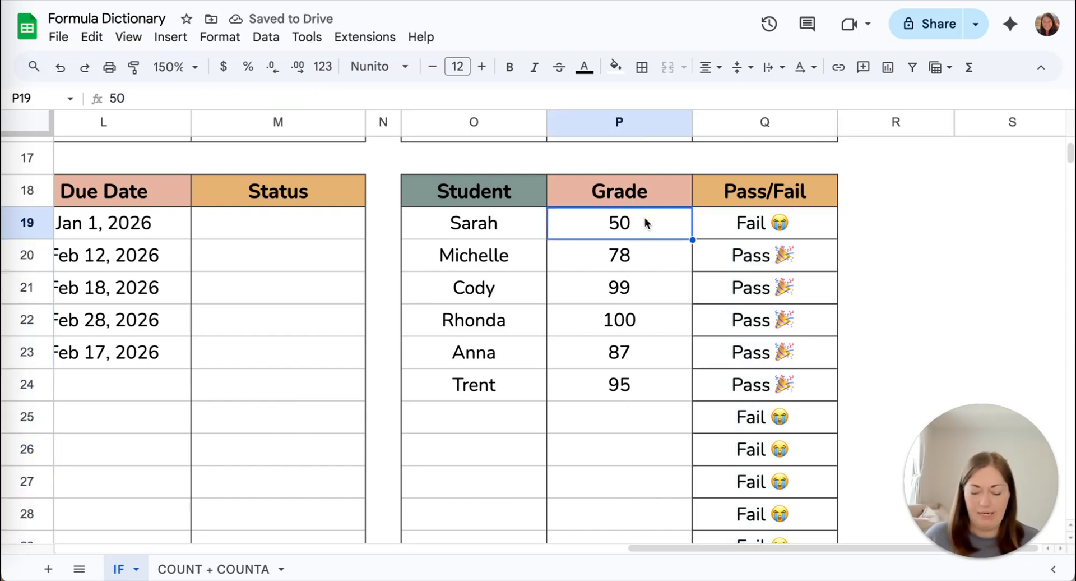
pyautogui.write('65')
pyautogui.press('Return')
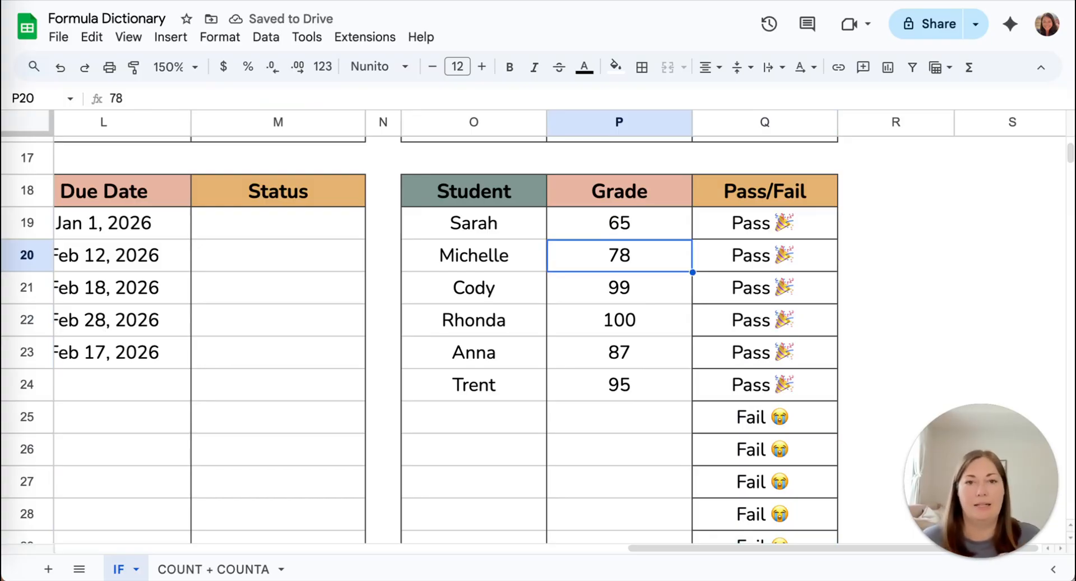
# Step: Reopen the Q19 formula and insert an outer "IF(" between the equals sign and the existing IF function
pyautogui.scroll(-3, 718, 364)
pyautogui.scroll(-1, 719, 364)
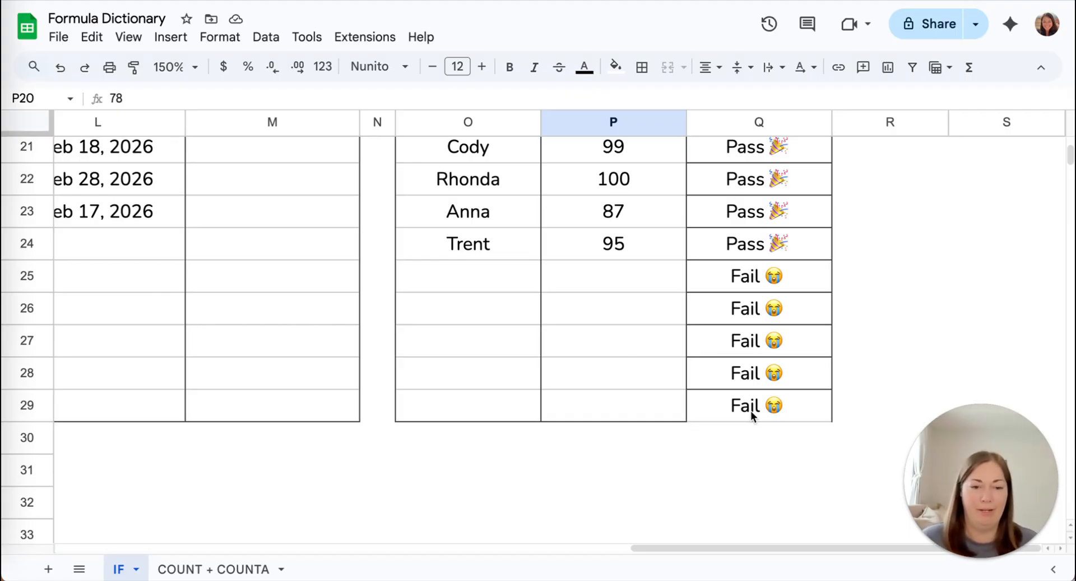
pyautogui.scroll(3, 711, 422)
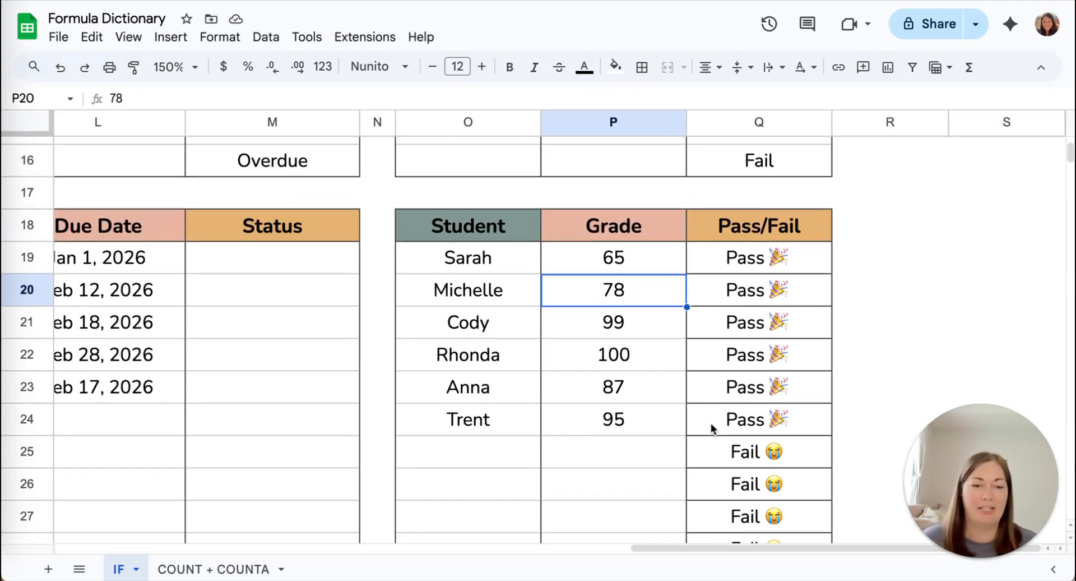
pyautogui.scroll(-1, 711, 423)
pyautogui.doubleClick(740, 185)
pyautogui.moveTo(701, 180); pyautogui.dragTo(943, 186)
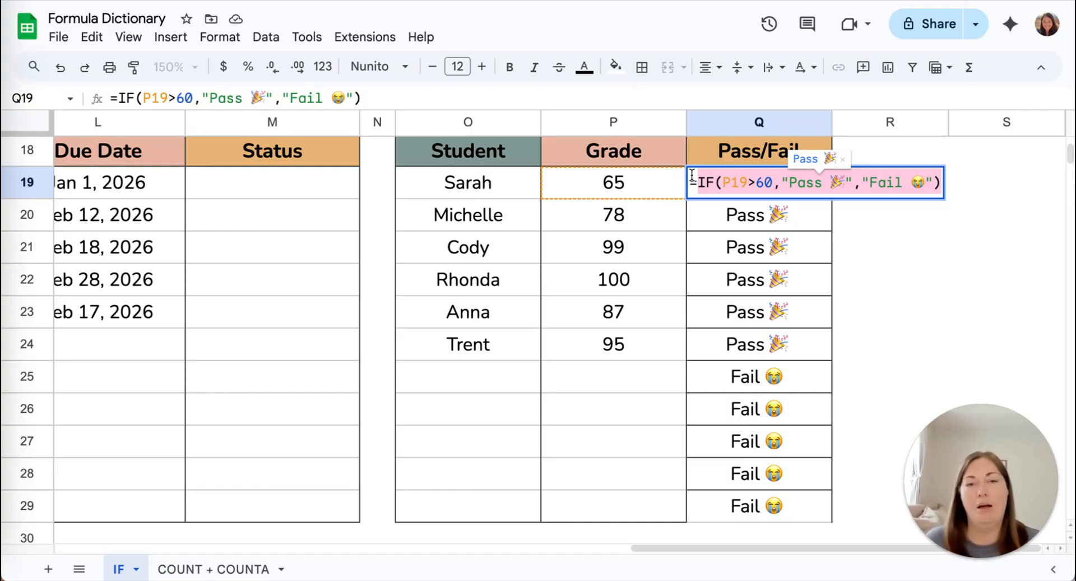
pyautogui.moveTo(692, 176); pyautogui.dragTo(943, 175)
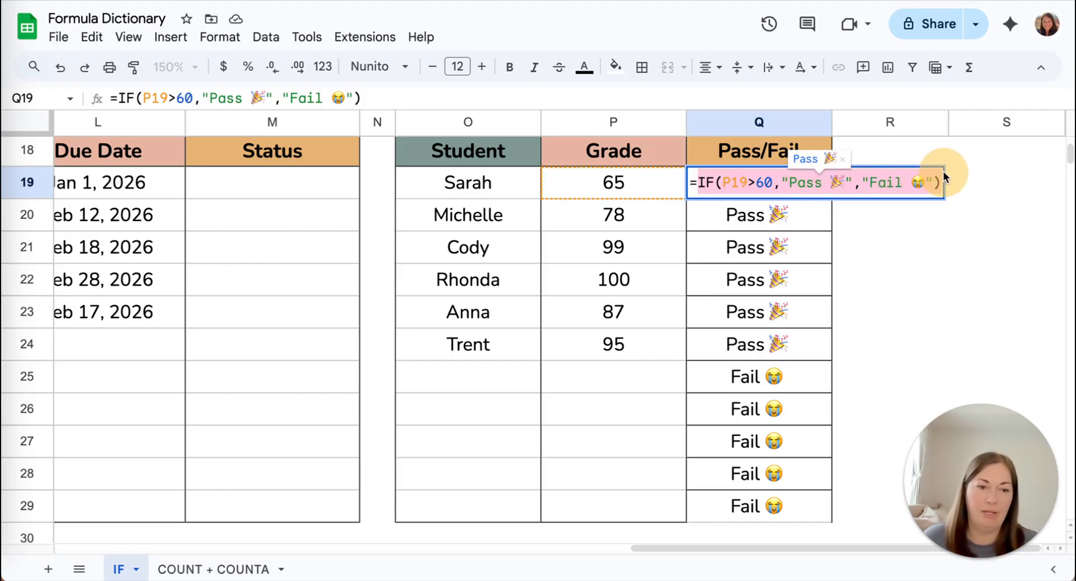
pyautogui.click(699, 183)
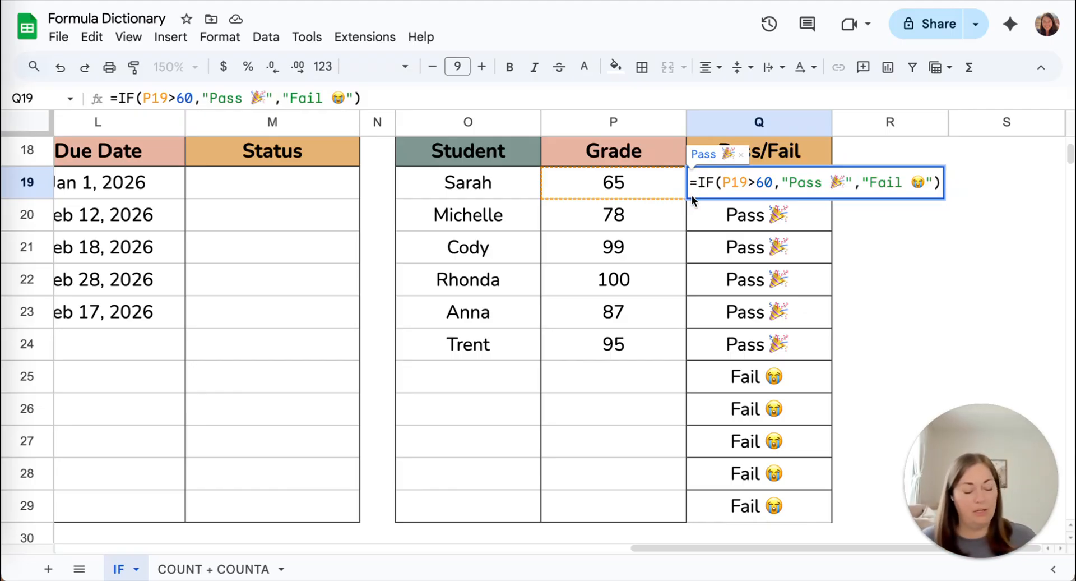
pyautogui.write('IF')
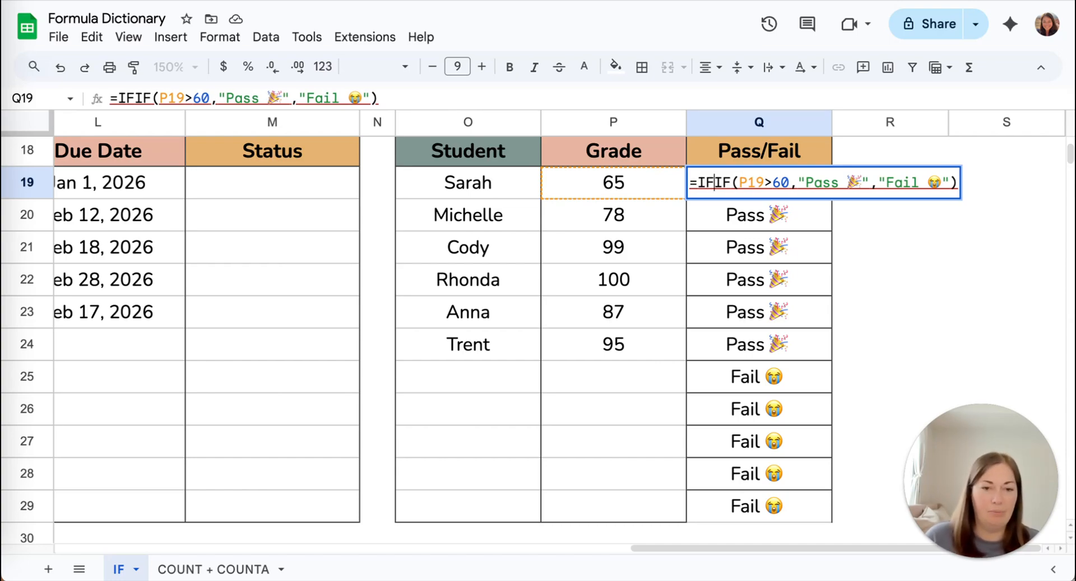
pyautogui.write('(')
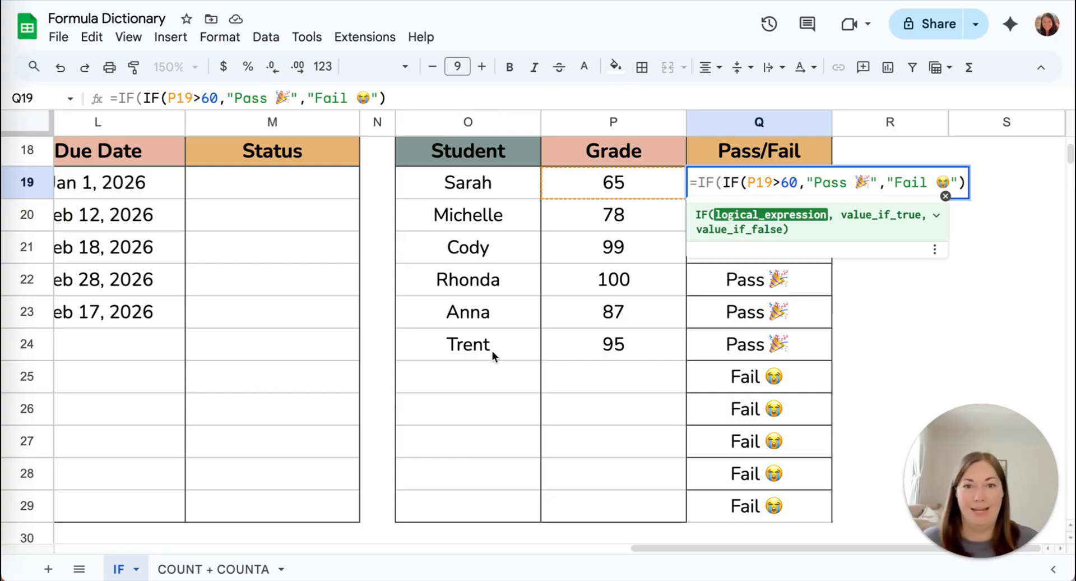
# Step: Insert ISBLANK(O19) as the outer IF's logical expression, ahead of the existing IF function in Q19
pyautogui.write('ISBLA')
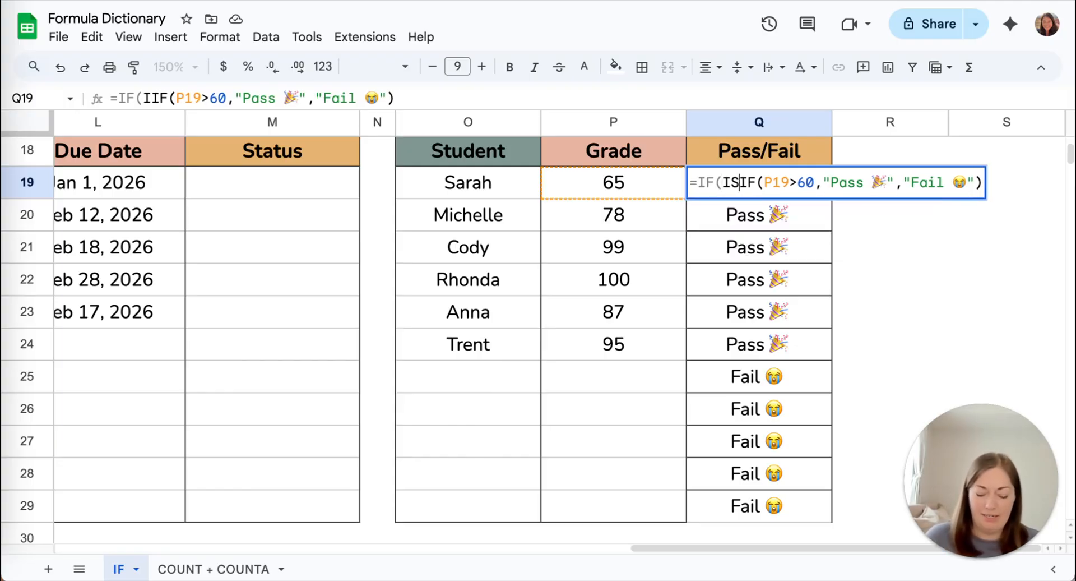
pyautogui.write('NK')
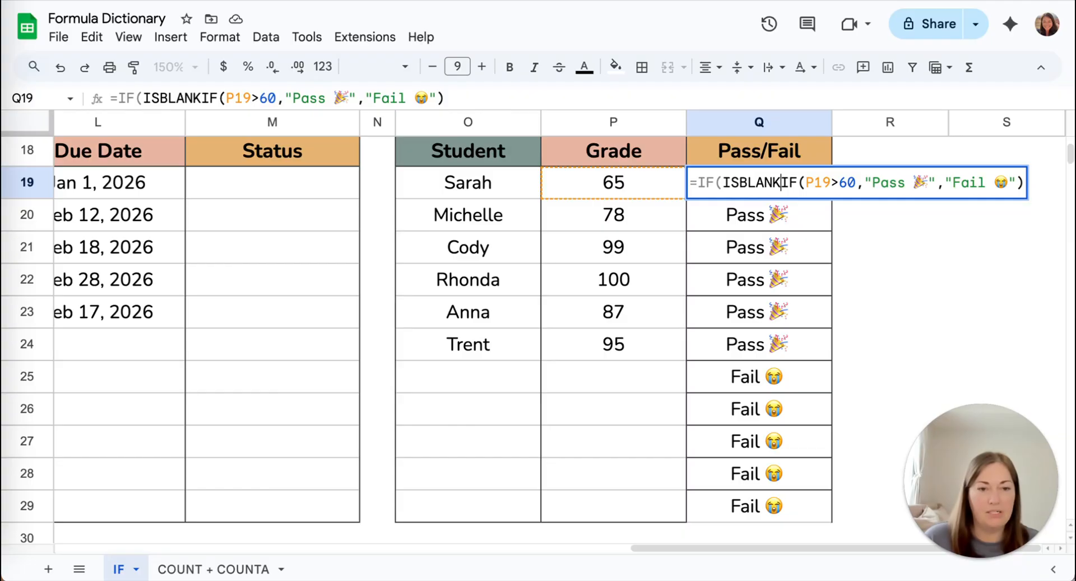
pyautogui.write('(')
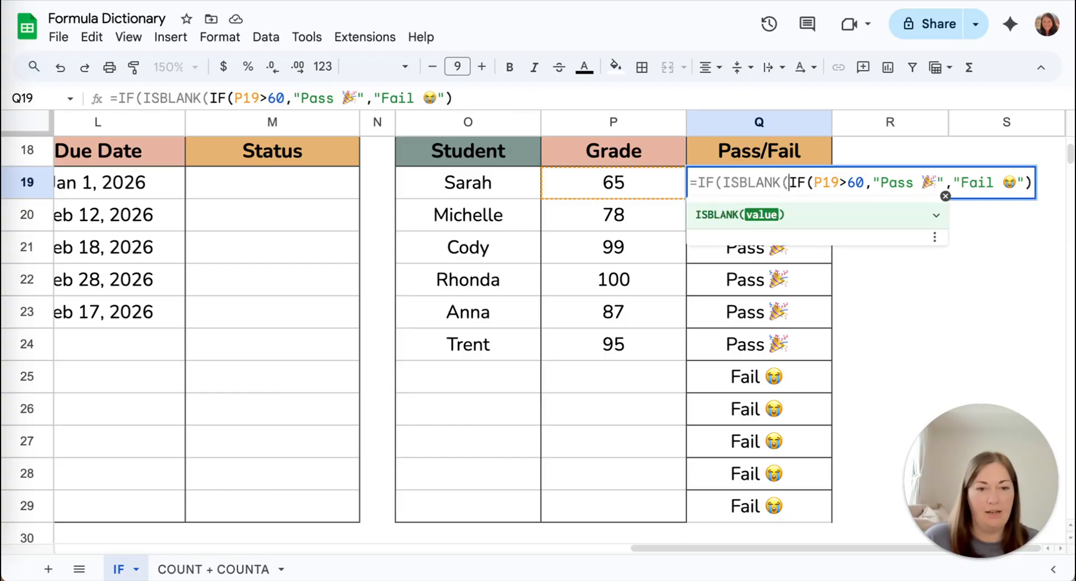
pyautogui.click(469, 183)
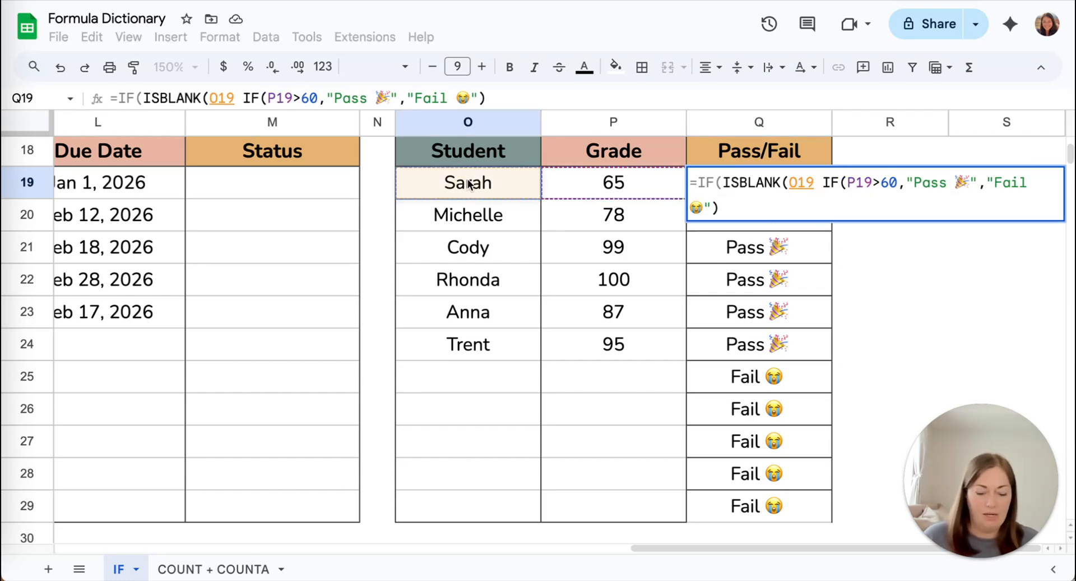
pyautogui.write(')')
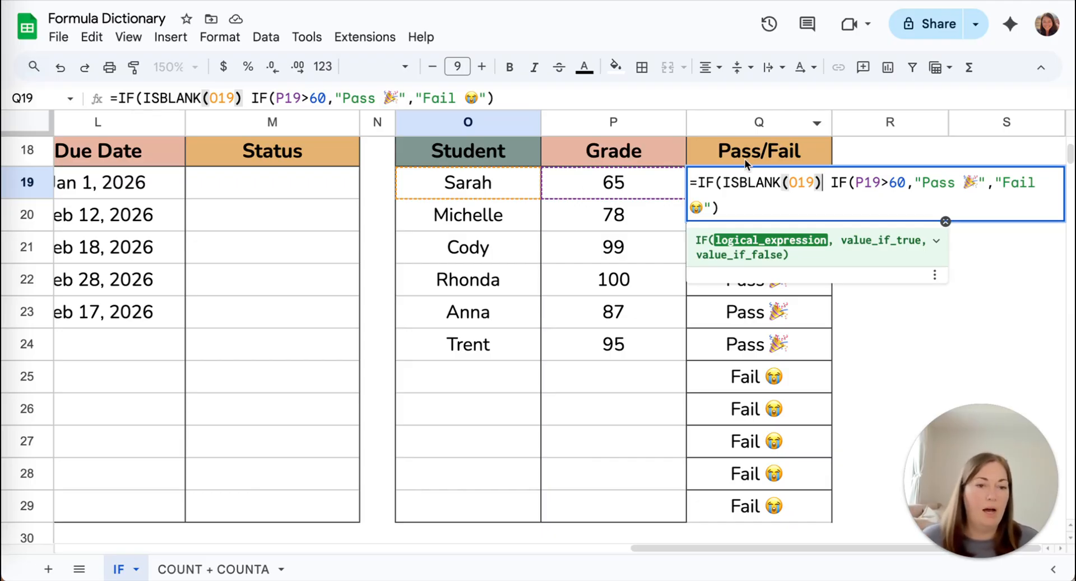
# Step: Add two commas after ISBLANK(O19) to leave the value if true empty and make the existing IF the value if false
pyautogui.click(819, 183)
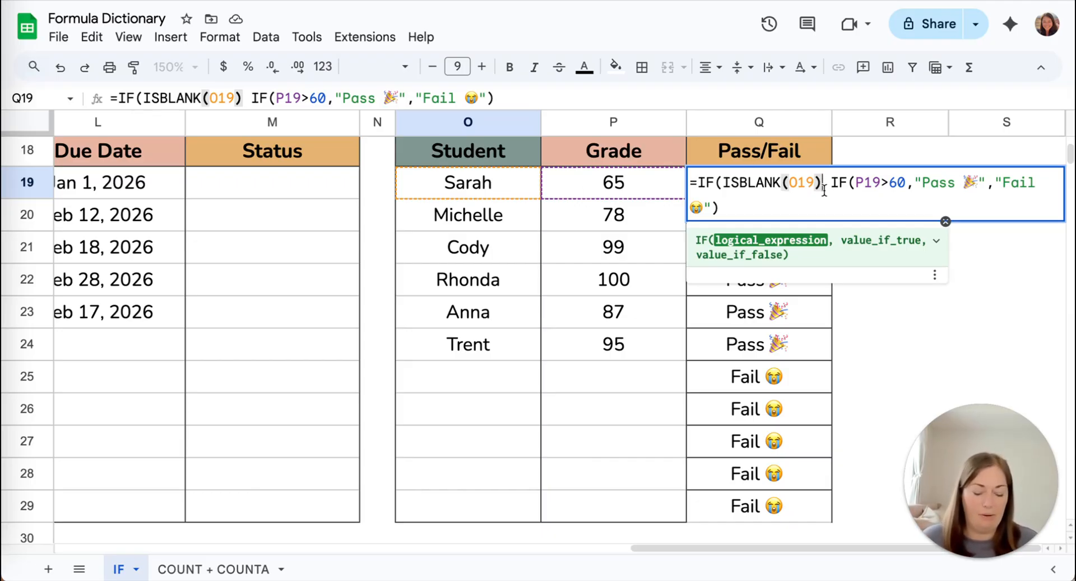
pyautogui.write(',')
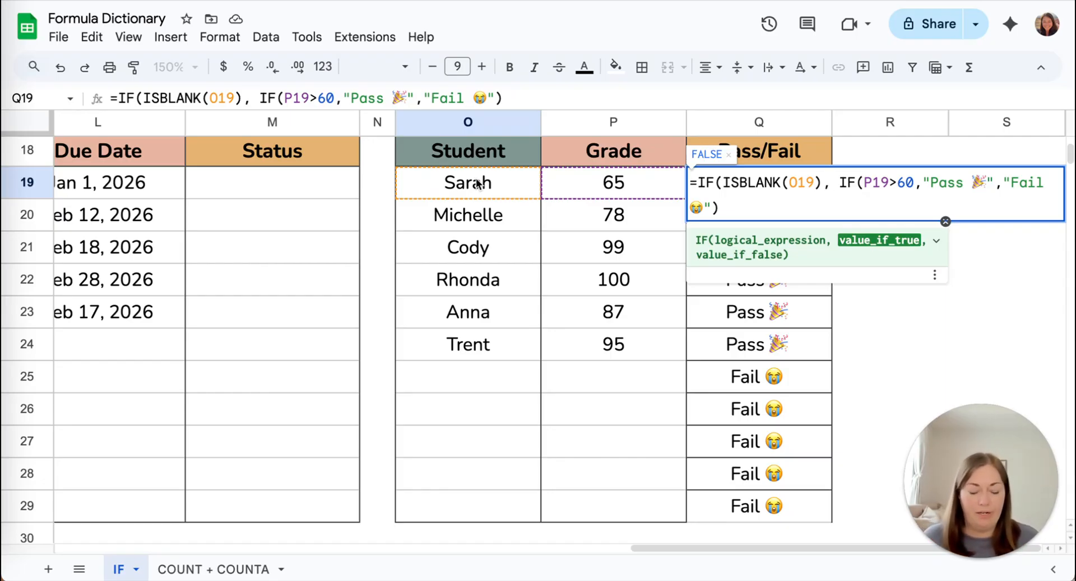
pyautogui.write(',')
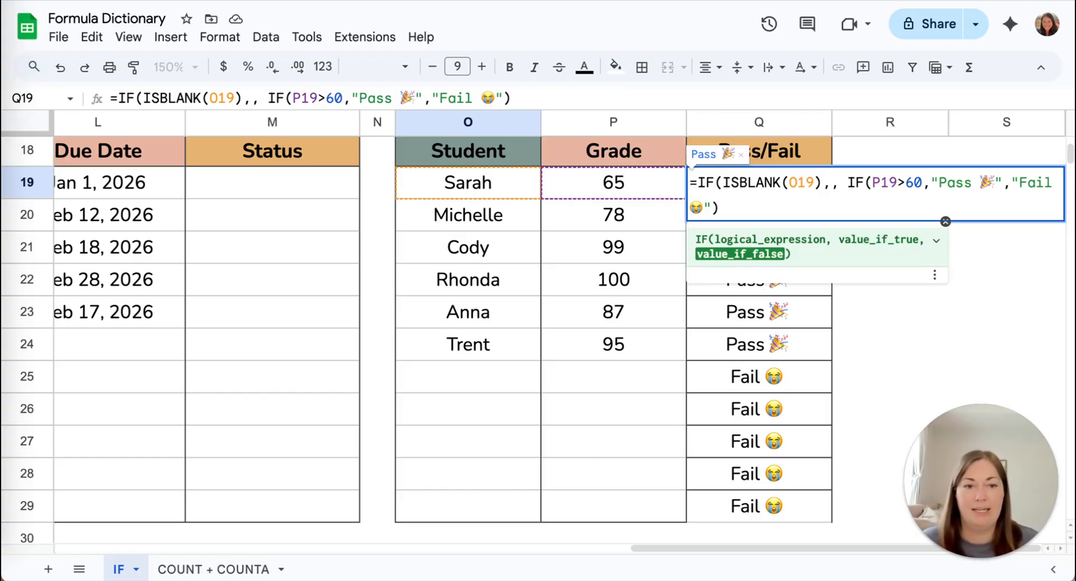
# Step: Examine the parts of the nested Q19 formula: the ISBLANK test, the empty value if true and the inner IF
pyautogui.click(831, 182)
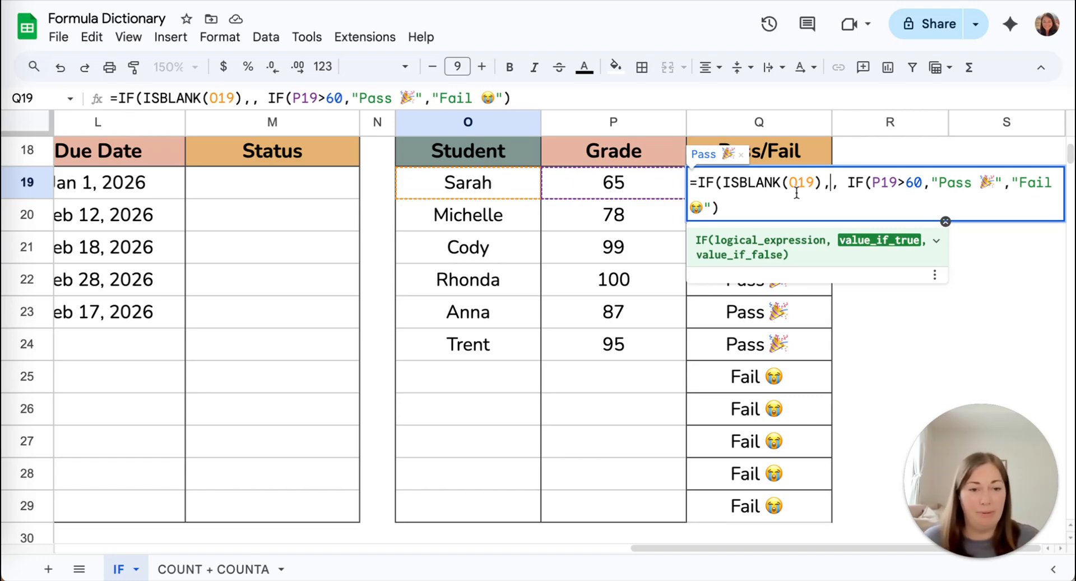
pyautogui.click(831, 184)
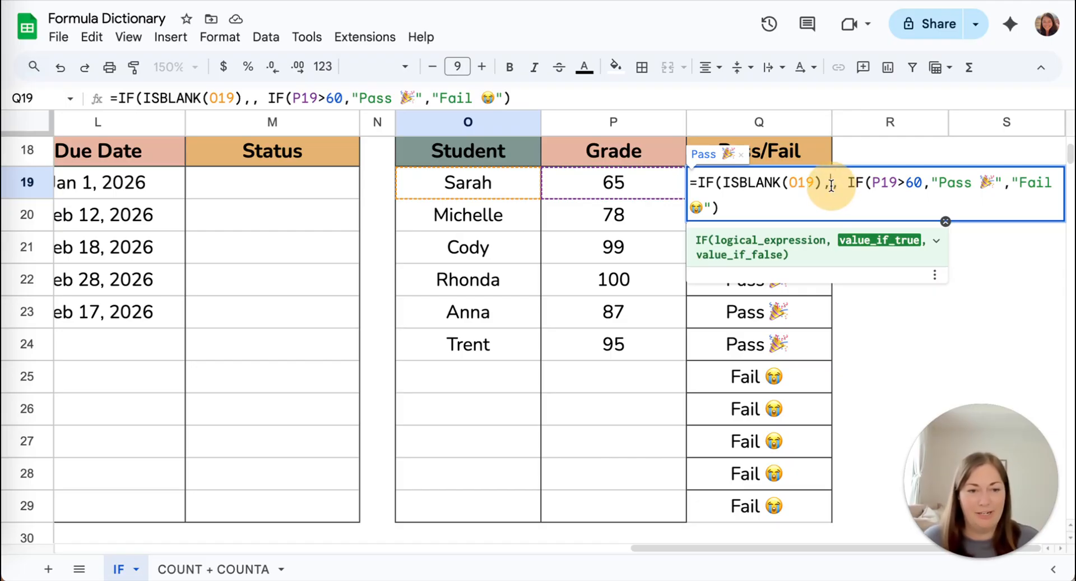
pyautogui.click(846, 188)
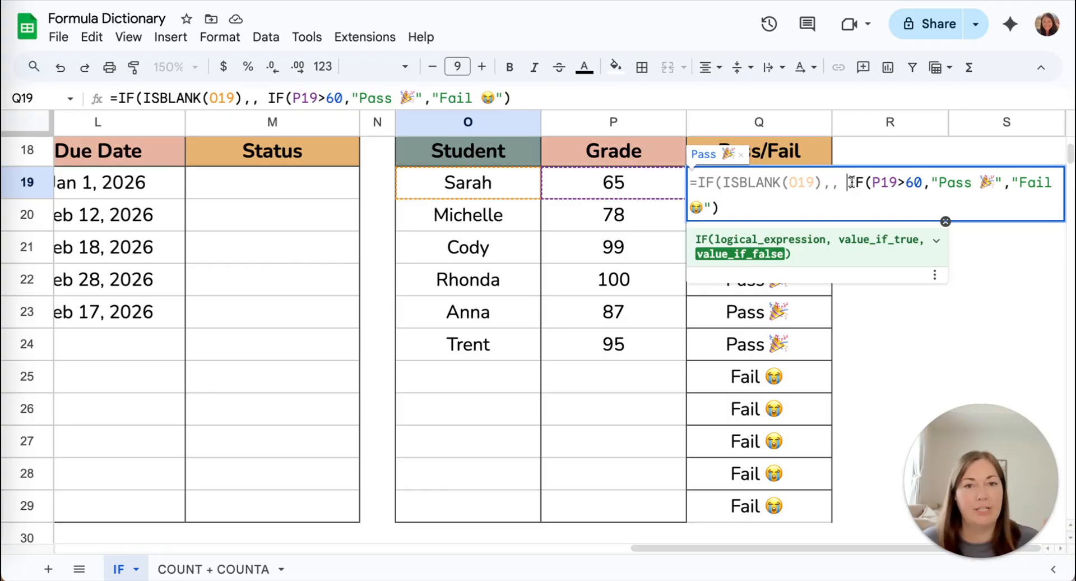
pyautogui.moveTo(847, 183); pyautogui.dragTo(985, 201)
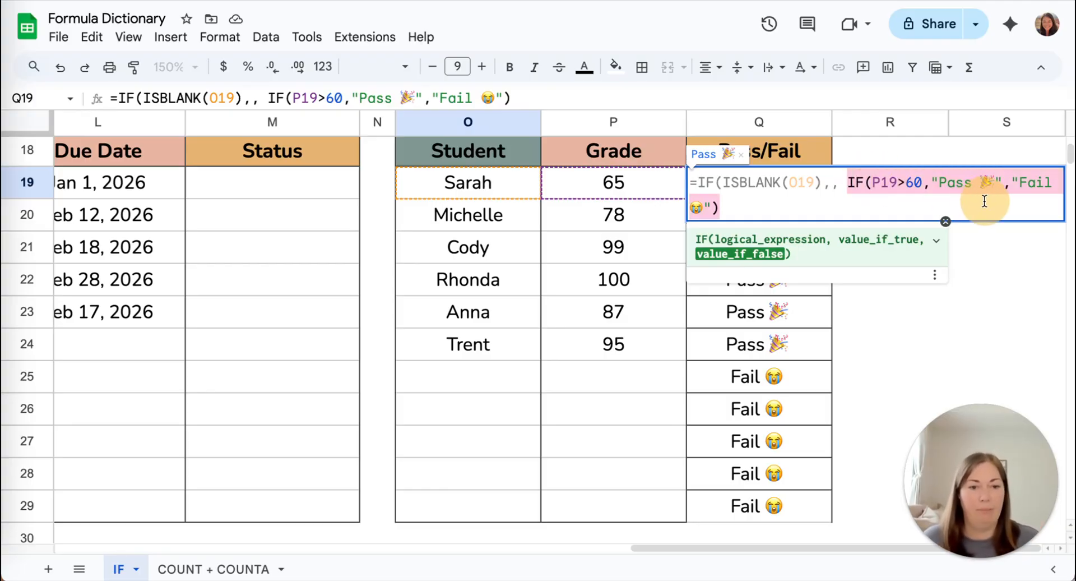
pyautogui.click(844, 187)
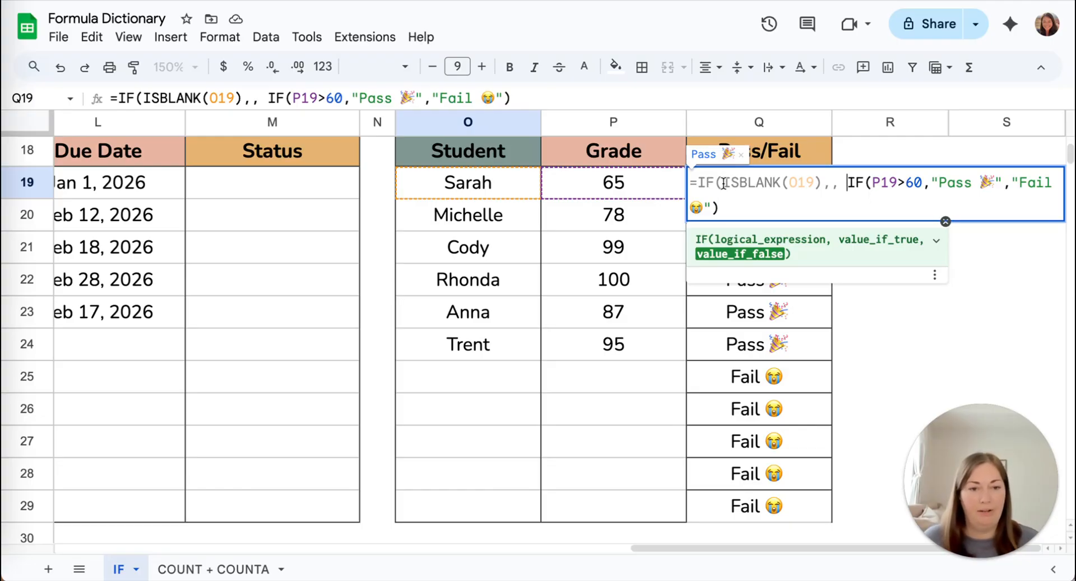
pyautogui.moveTo(821, 183); pyautogui.dragTo(722, 182)
pyautogui.click(831, 182)
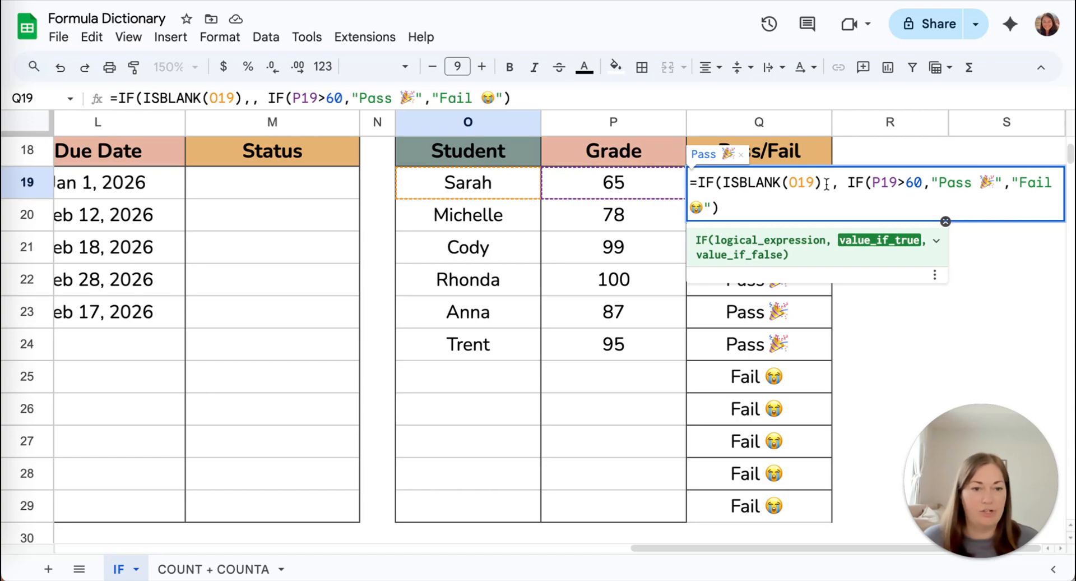
pyautogui.moveTo(849, 182); pyautogui.dragTo(1033, 202)
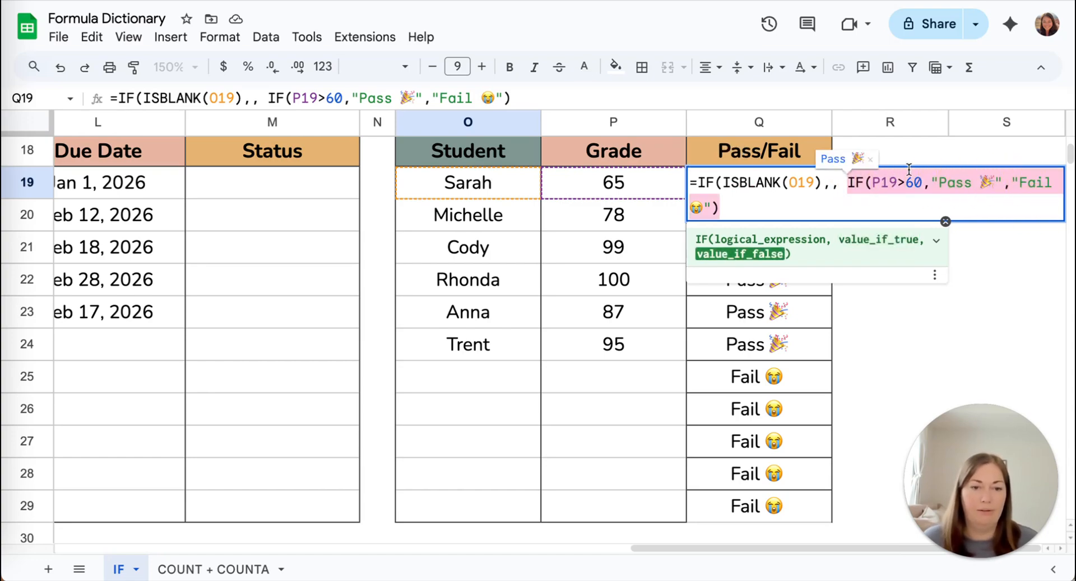
# Step: Commit the nested Q19 formula and copy it down the Pass/Fail column through Q29
pyautogui.press('Return')
pyautogui.click(773, 184)
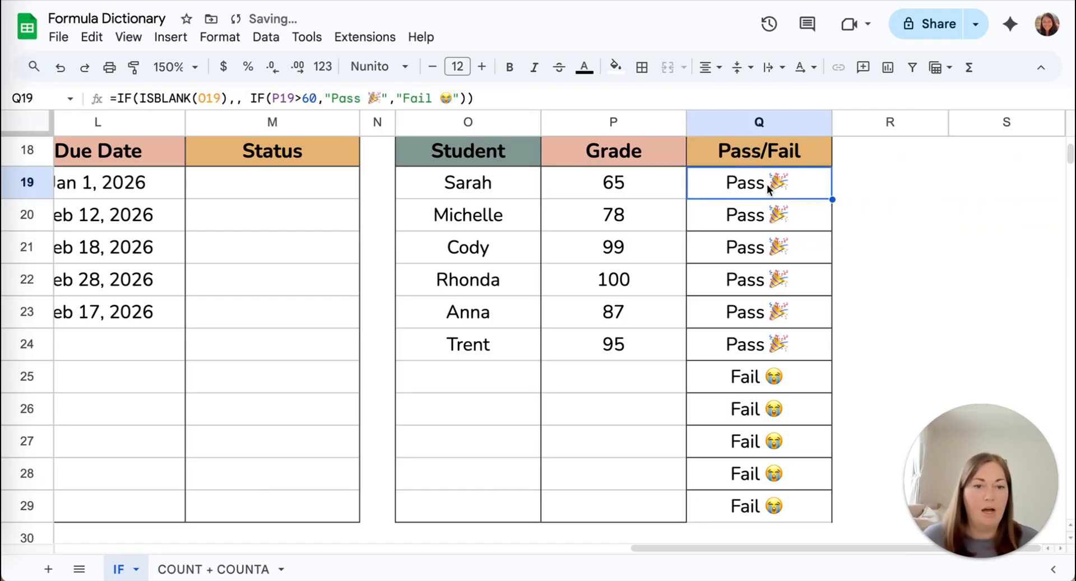
pyautogui.moveTo(832, 198); pyautogui.dragTo(824, 504)
pyautogui.click(778, 381)
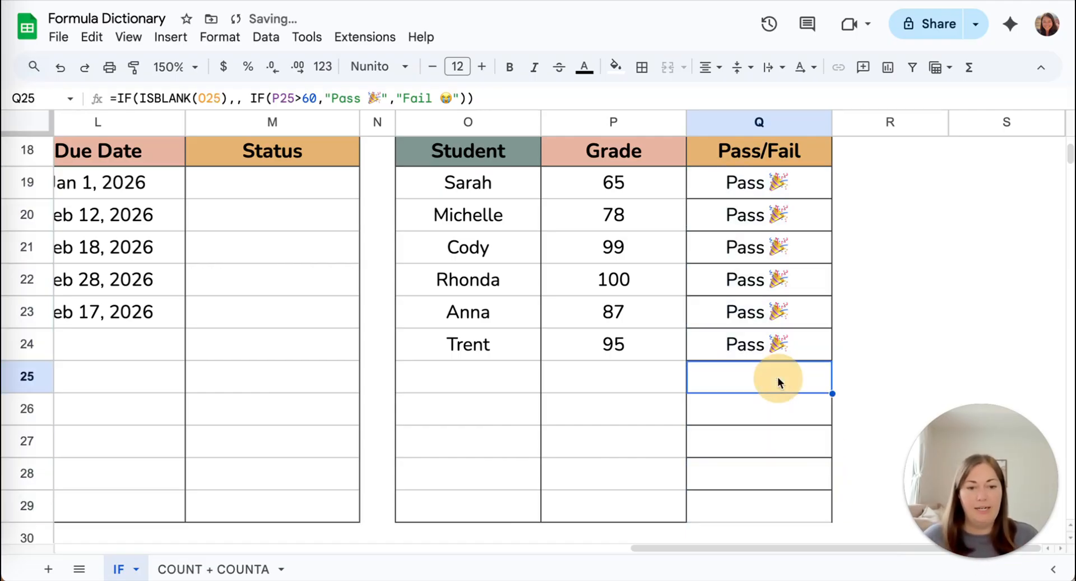
# Step: Add a new student's first name in O25 and a grade of 55 in P25
pyautogui.click(463, 382)
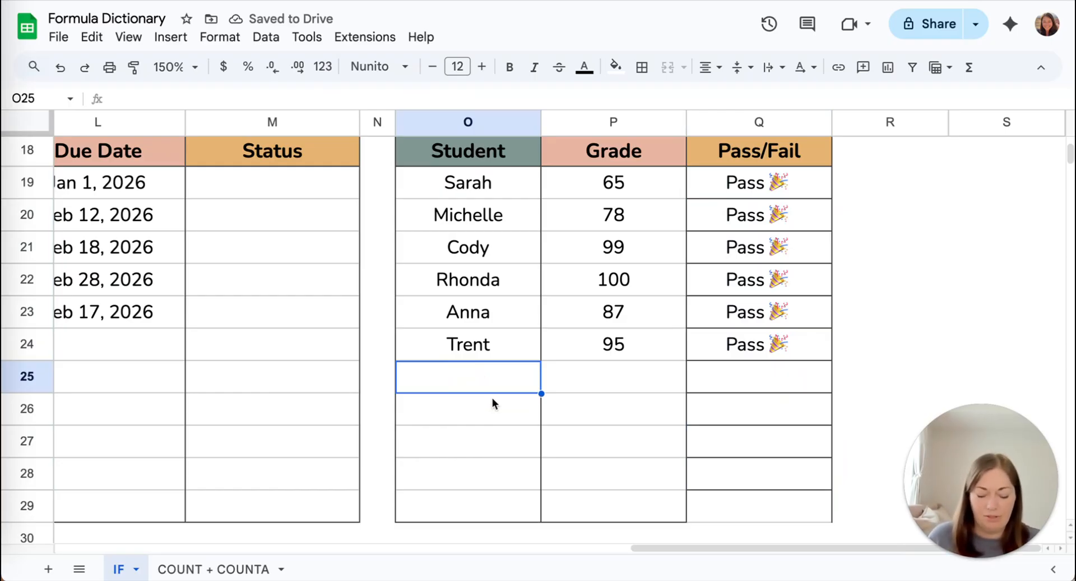
pyautogui.write('Sta')
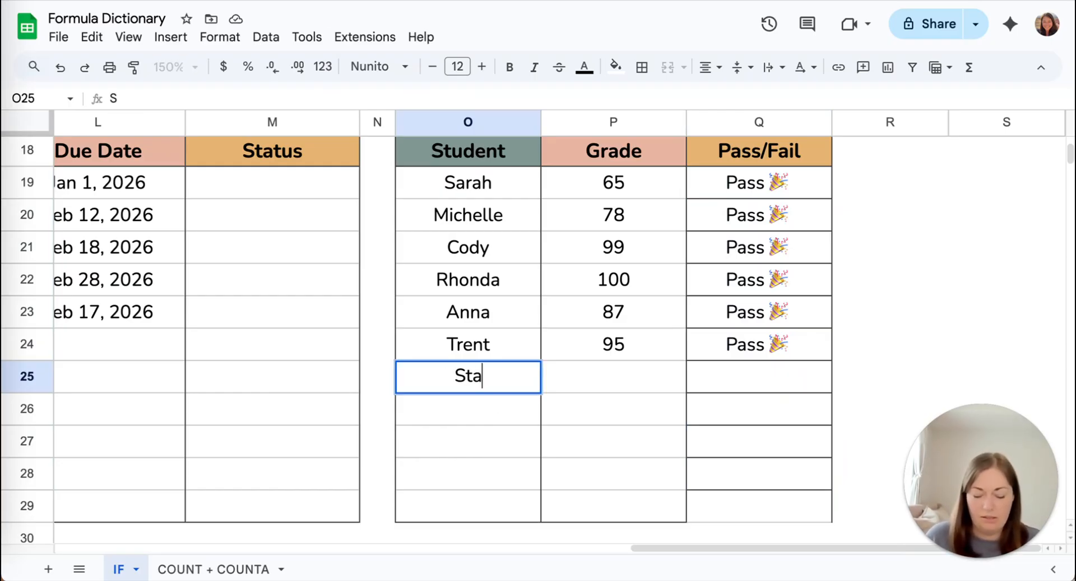
pyautogui.write('cey')
pyautogui.press('Return')
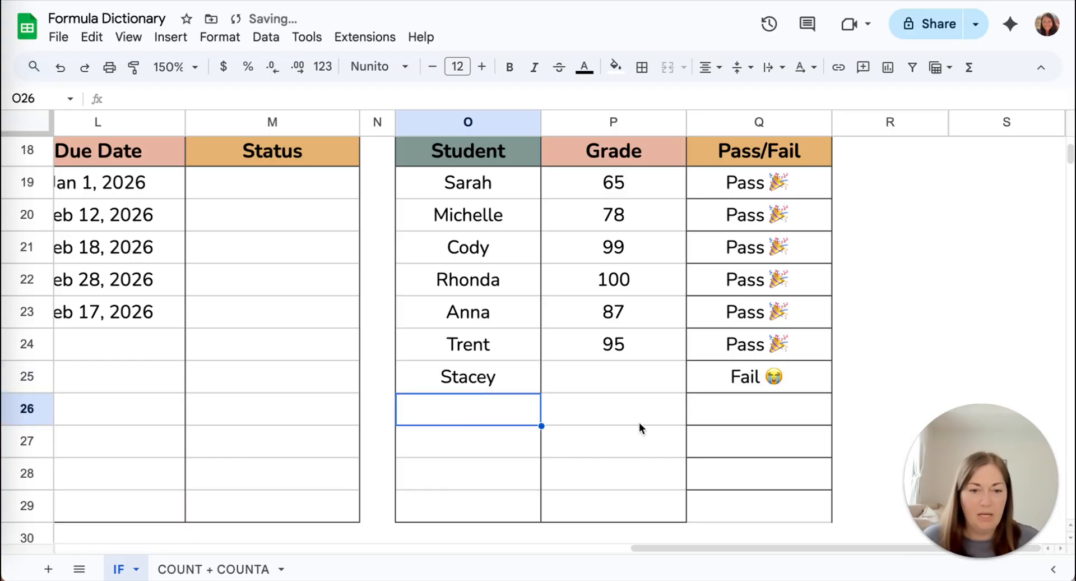
pyautogui.click(638, 375)
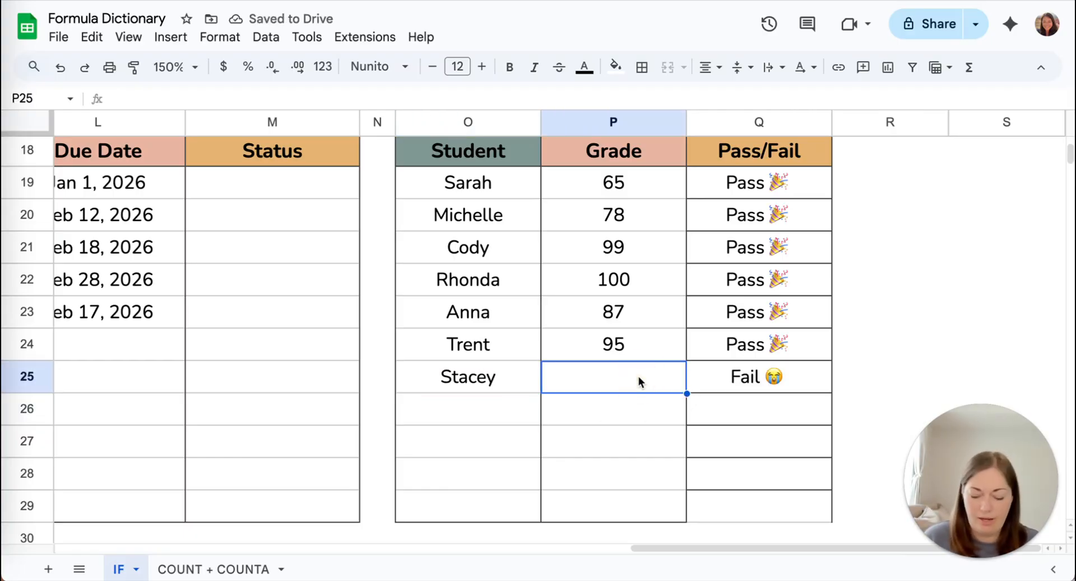
pyautogui.write('55')
pyautogui.press('Return')
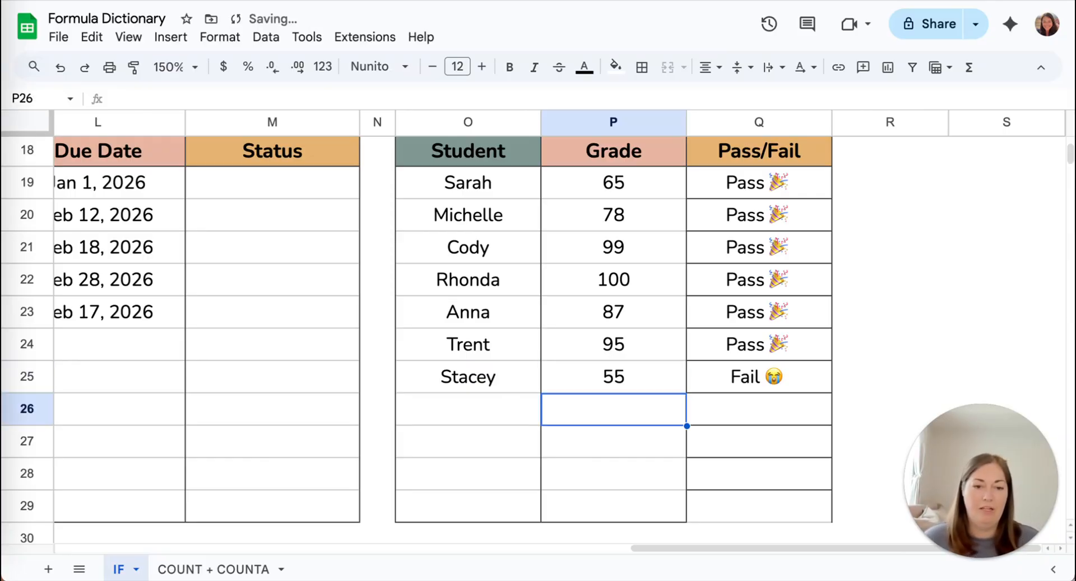
# Step: Change the new student's grade in P25 to 85
pyautogui.click(672, 381)
pyautogui.write('85')
pyautogui.press('Return')
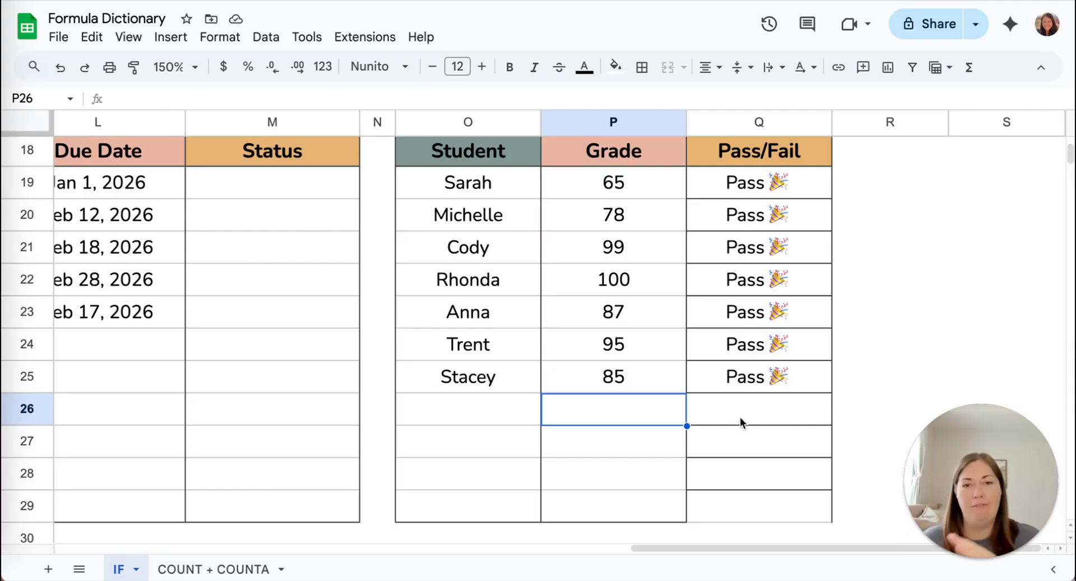
# Step: Tick the checkbox for Task 2 in G20 of the checkbox task table
pyautogui.click(492, 419)
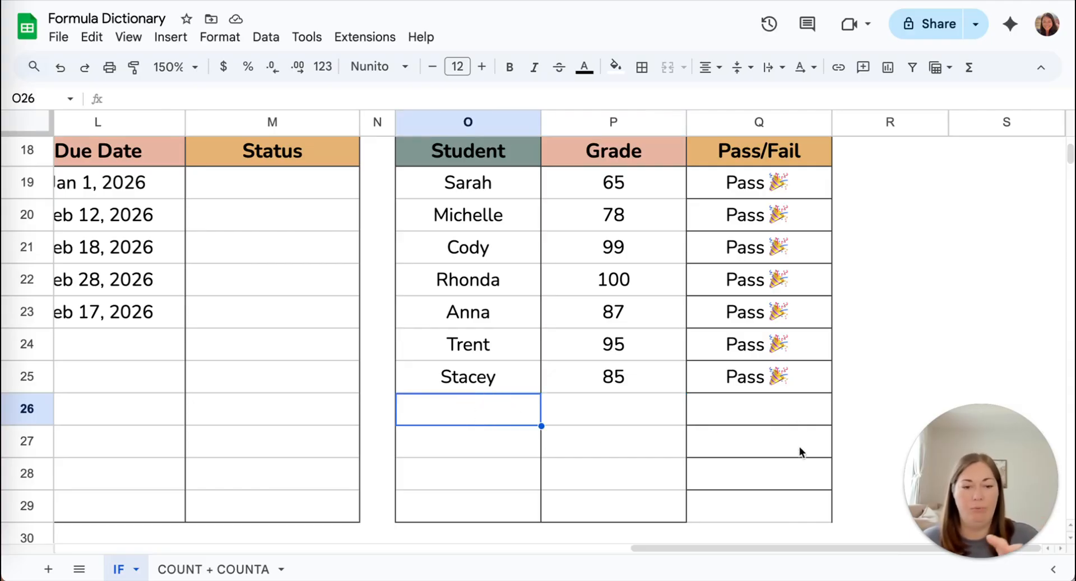
pyautogui.hscroll(-10, 446, 416)
pyautogui.hscroll(4, 446, 416)
pyautogui.hscroll(2, 446, 416)
pyautogui.hscroll(-8, 404, 284)
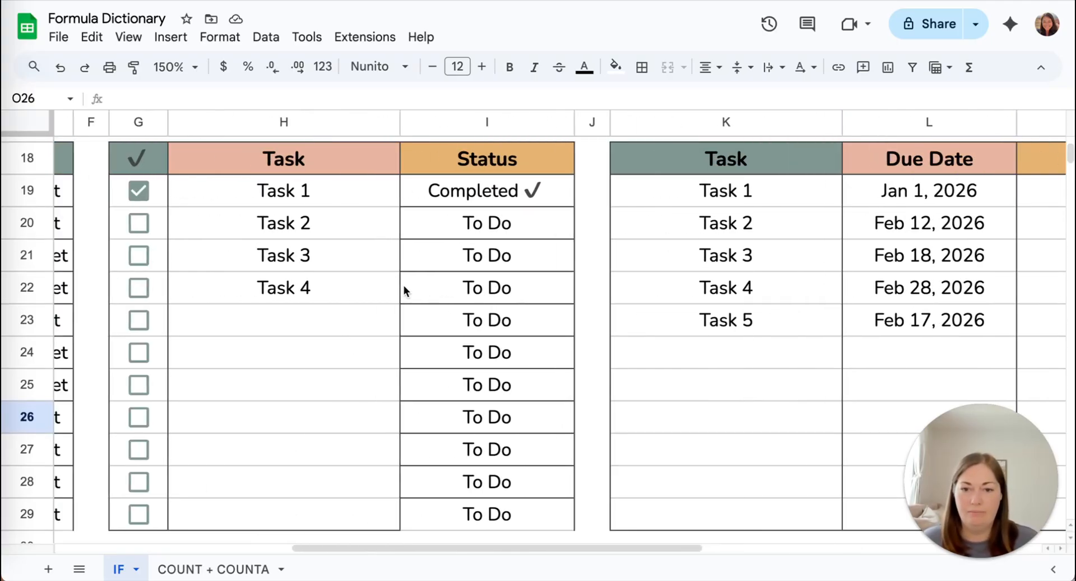
pyautogui.hscroll(3, 403, 285)
pyautogui.hscroll(2, 404, 289)
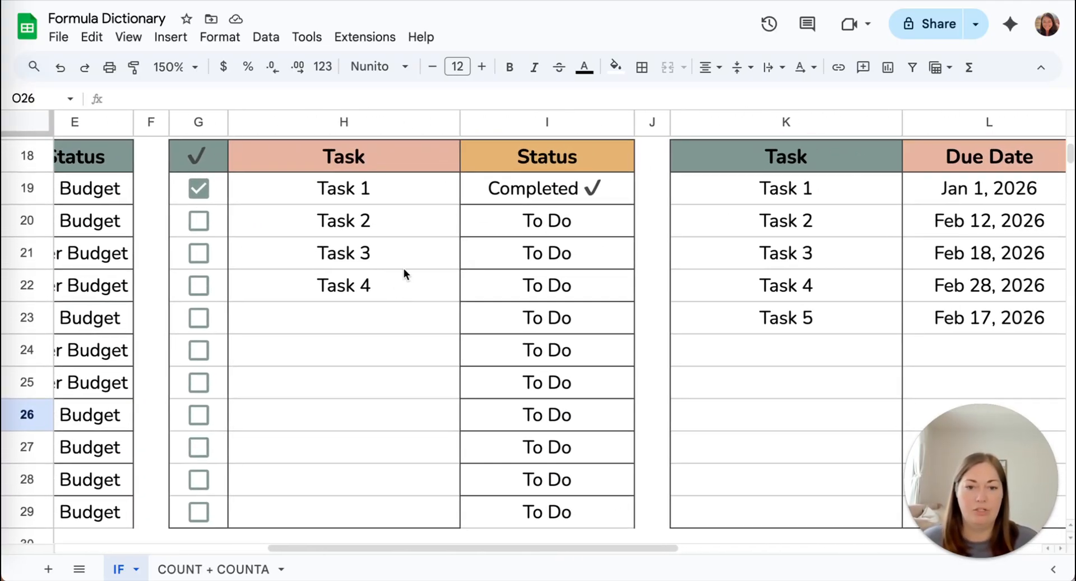
pyautogui.click(513, 195)
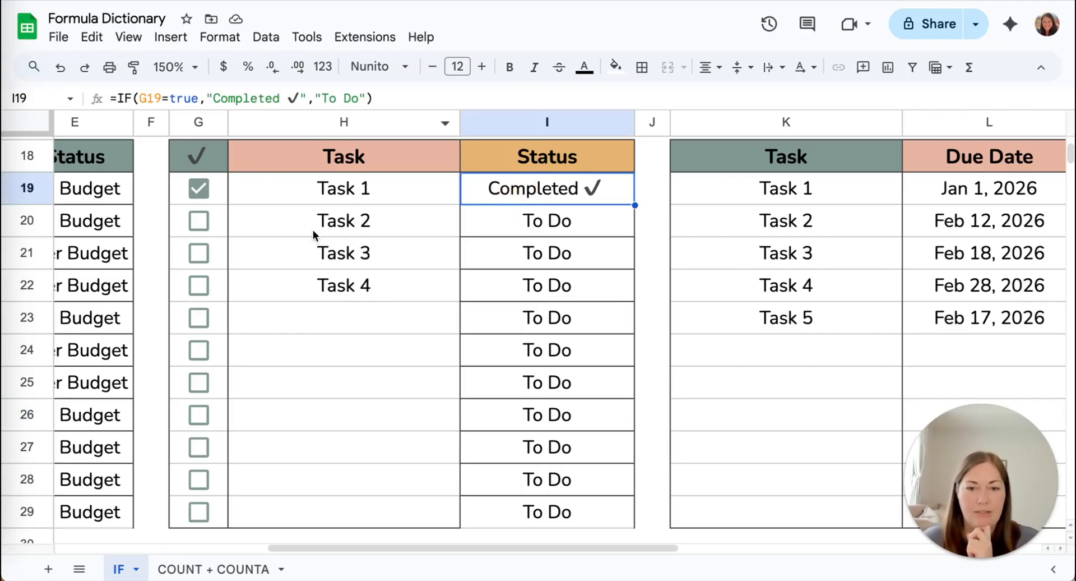
pyautogui.click(199, 222)
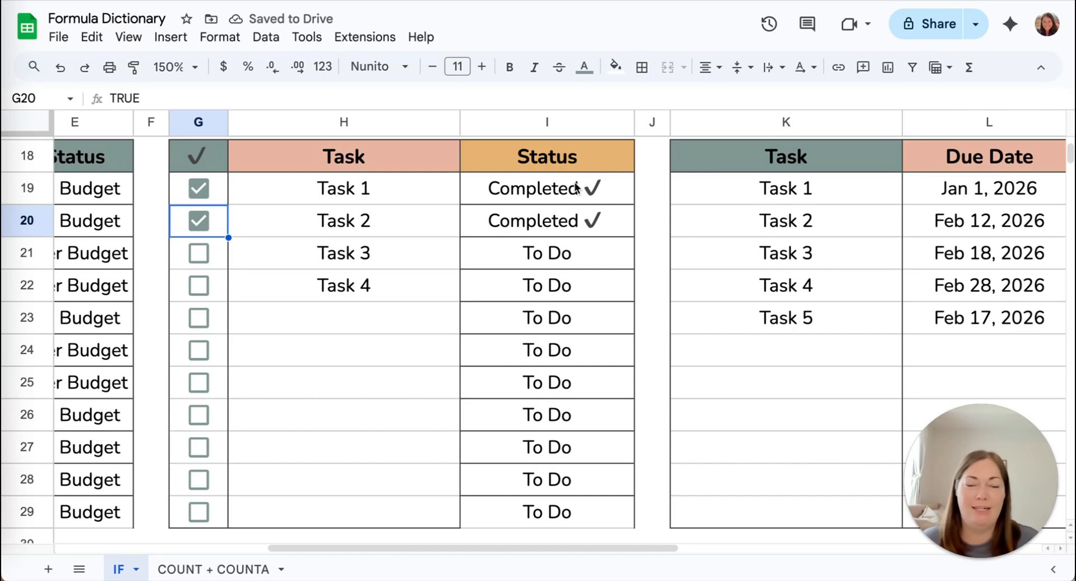
# Step: Reopen the I19 status formula and insert an outer "IF(" between the equals sign and the existing IF function
pyautogui.doubleClick(549, 190)
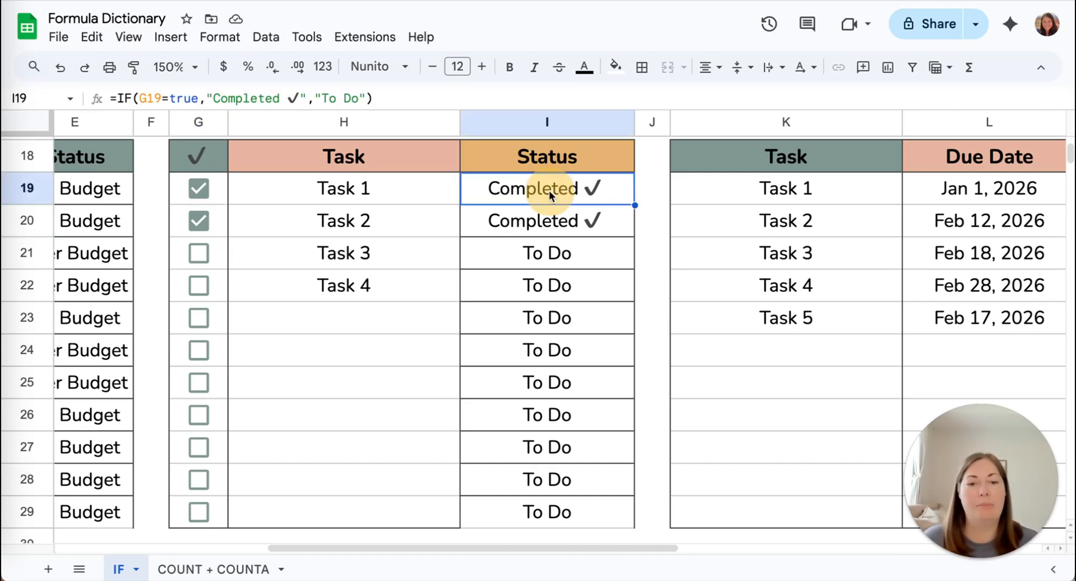
pyautogui.moveTo(473, 188); pyautogui.dragTo(760, 188)
pyautogui.click(471, 188)
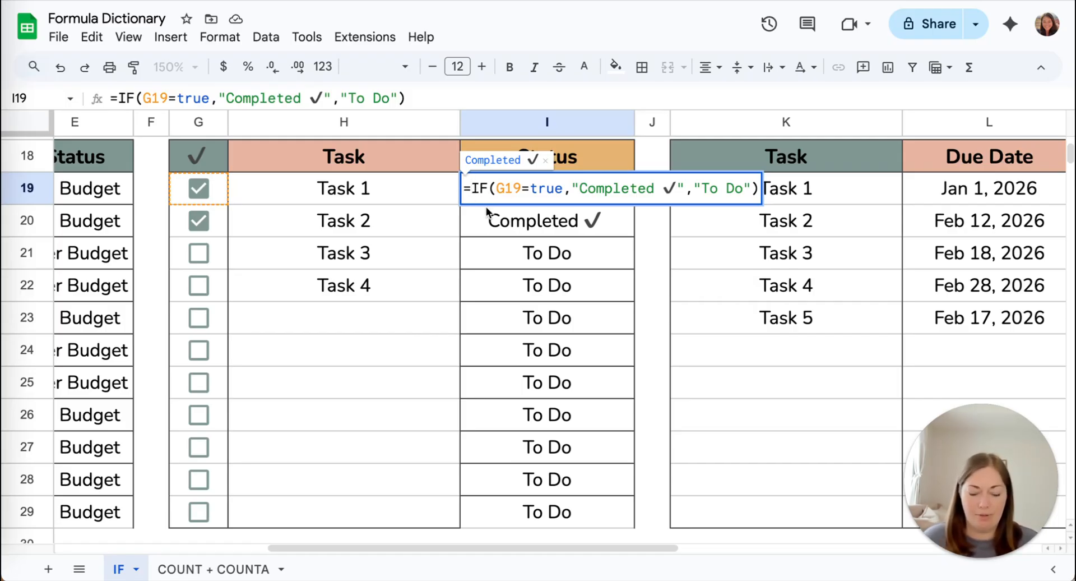
pyautogui.click(489, 188)
pyautogui.write('IF')
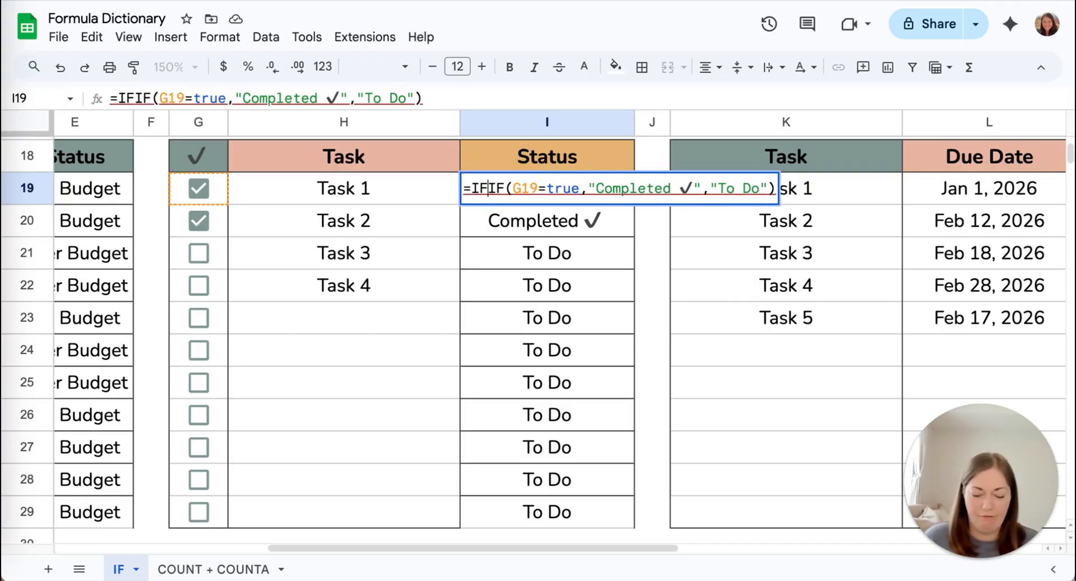
pyautogui.write('(')
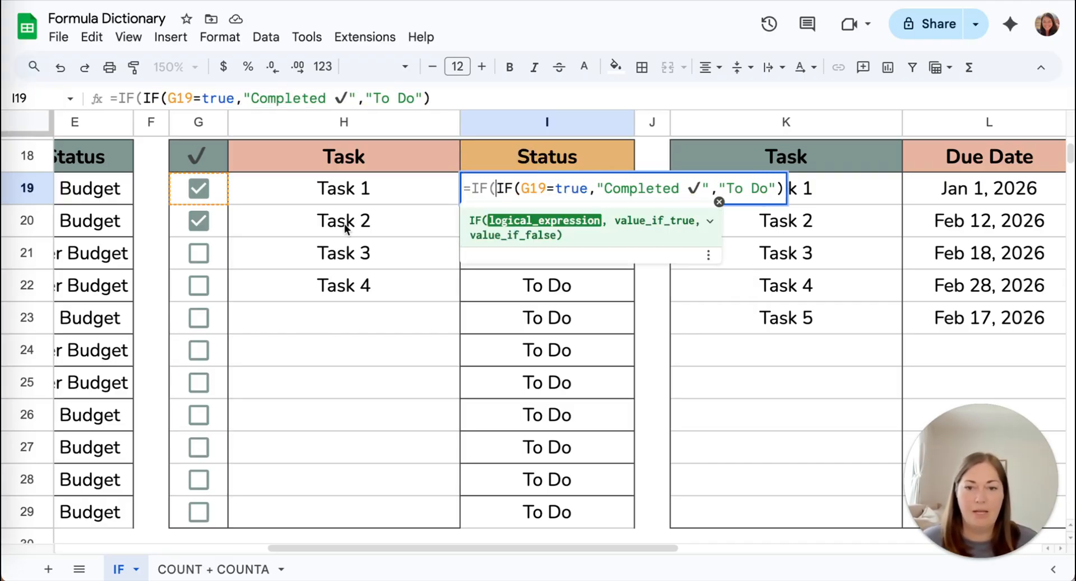
pyautogui.click(332, 191)
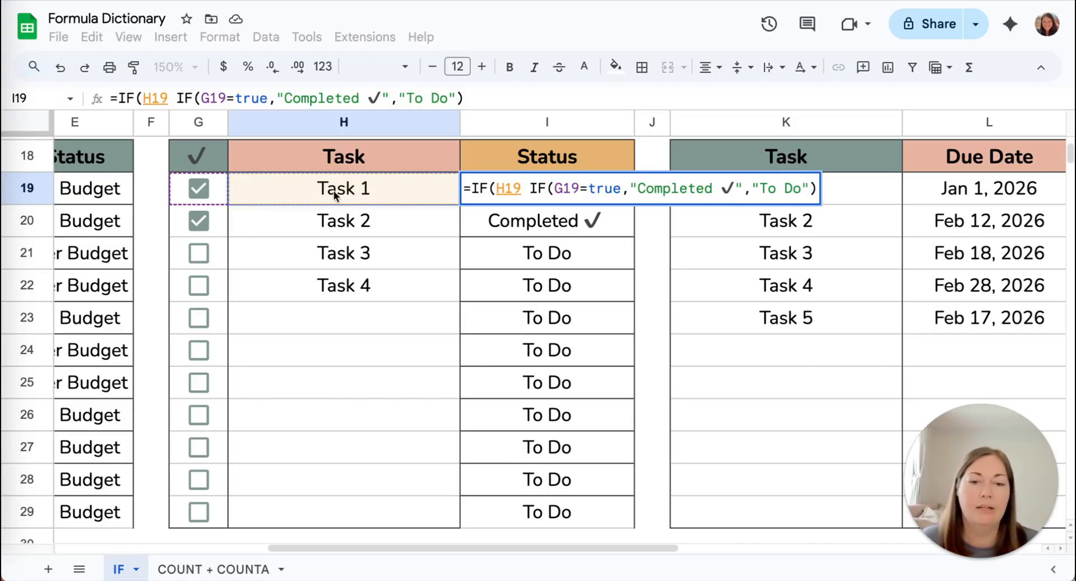
pyautogui.press('BackSpace')
pyautogui.press('BackSpace')
pyautogui.press('BackSpace')
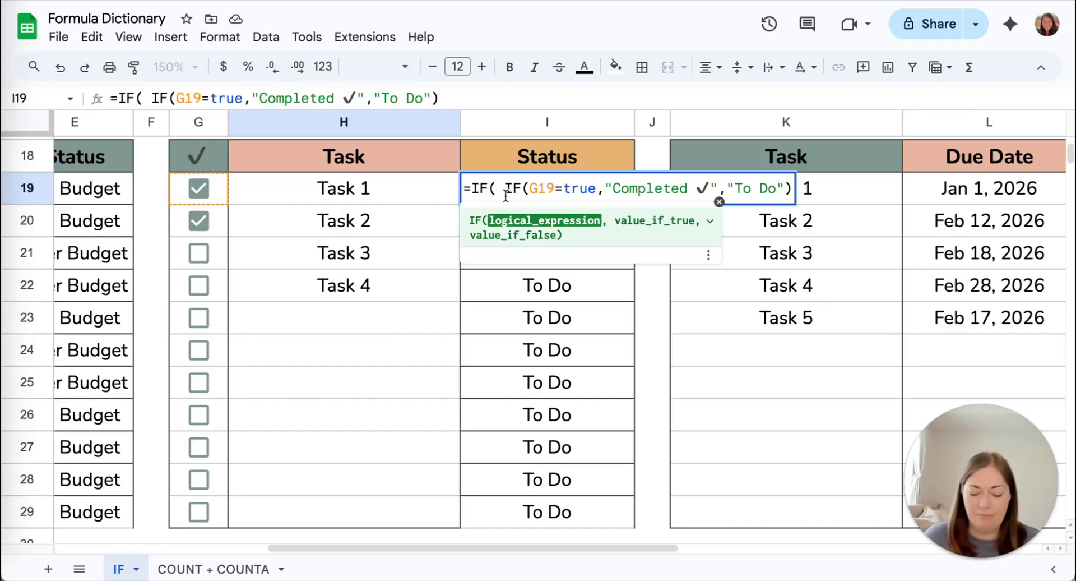
# Step: Insert ISBLANK(H19) as the outer IF's condition in I19, with an empty true value before the existing IF
pyautogui.write('isb')
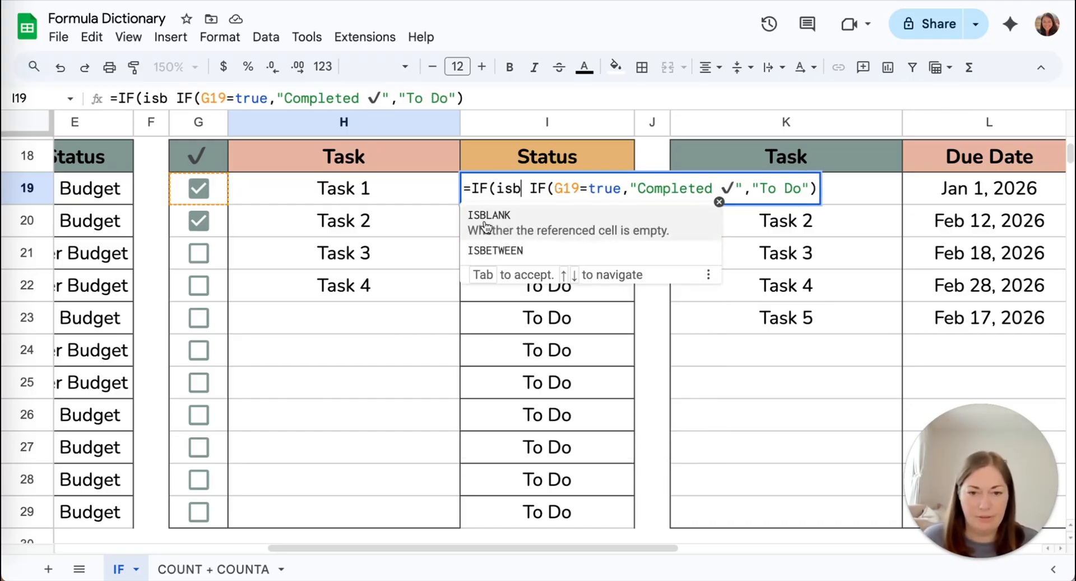
pyautogui.press('Tab')
pyautogui.click(324, 185)
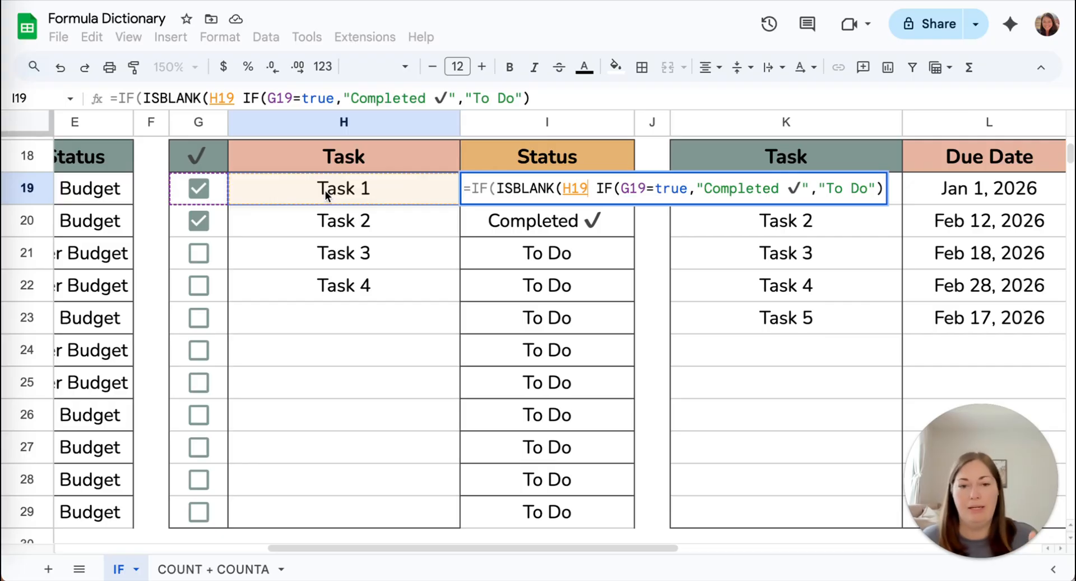
pyautogui.write(')')
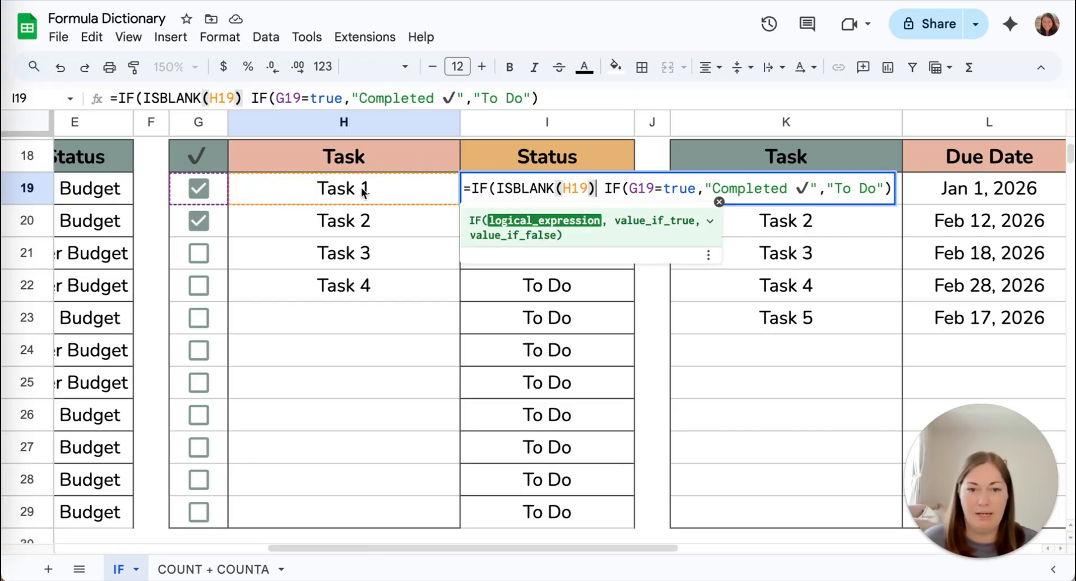
pyautogui.write(',')
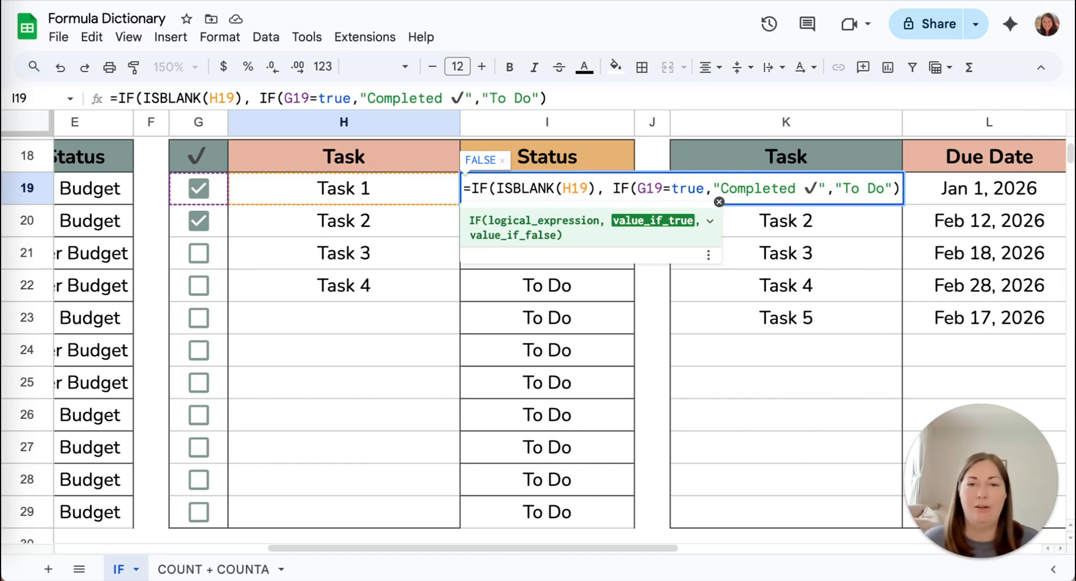
pyautogui.write(',')
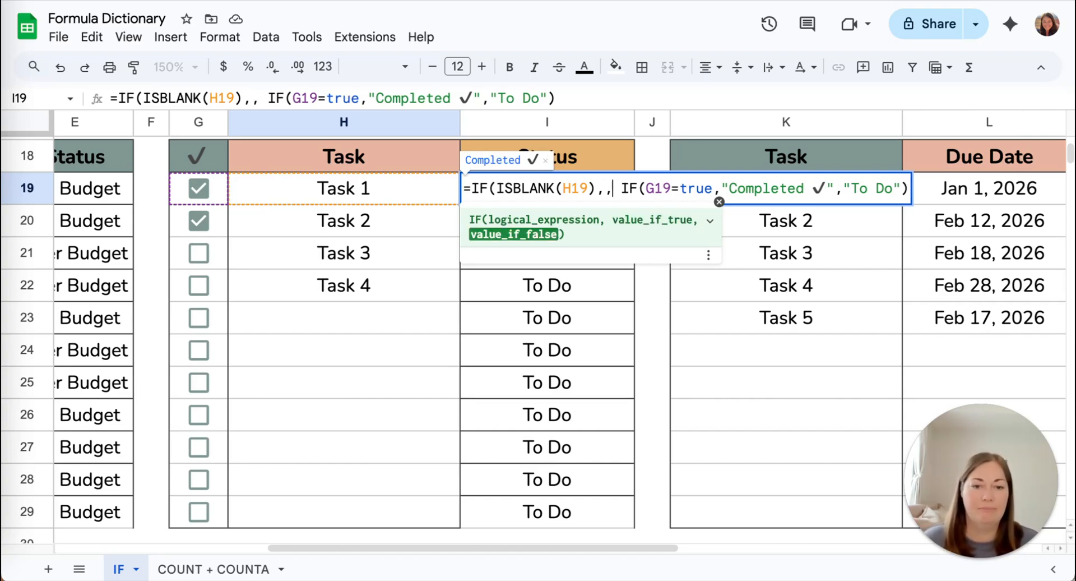
# Step: Check each argument of the nested I19 formula, then close the outer IF with a final parenthesis and commit it
pyautogui.click(608, 189)
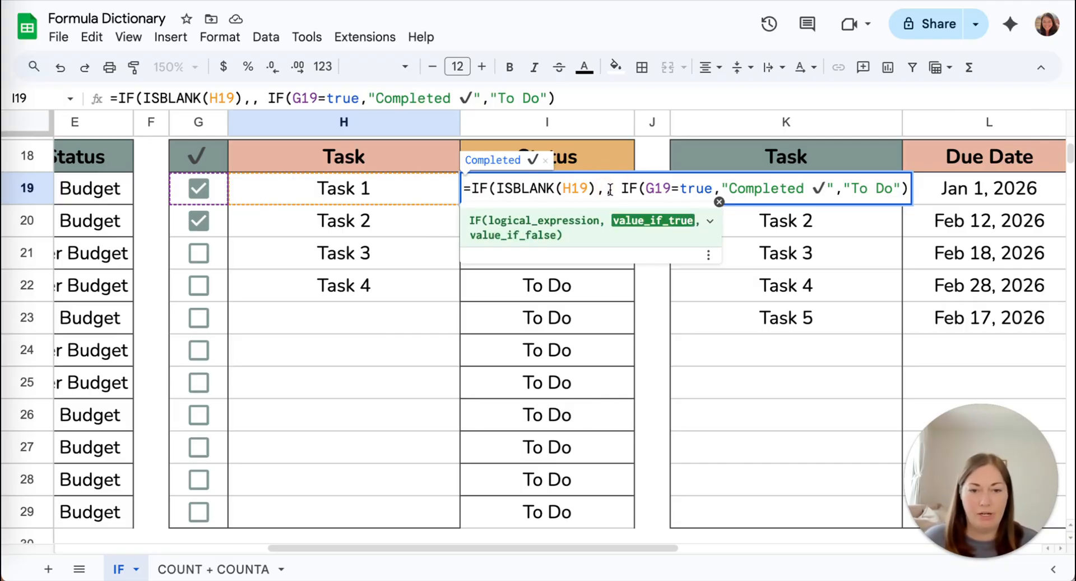
pyautogui.click(561, 187)
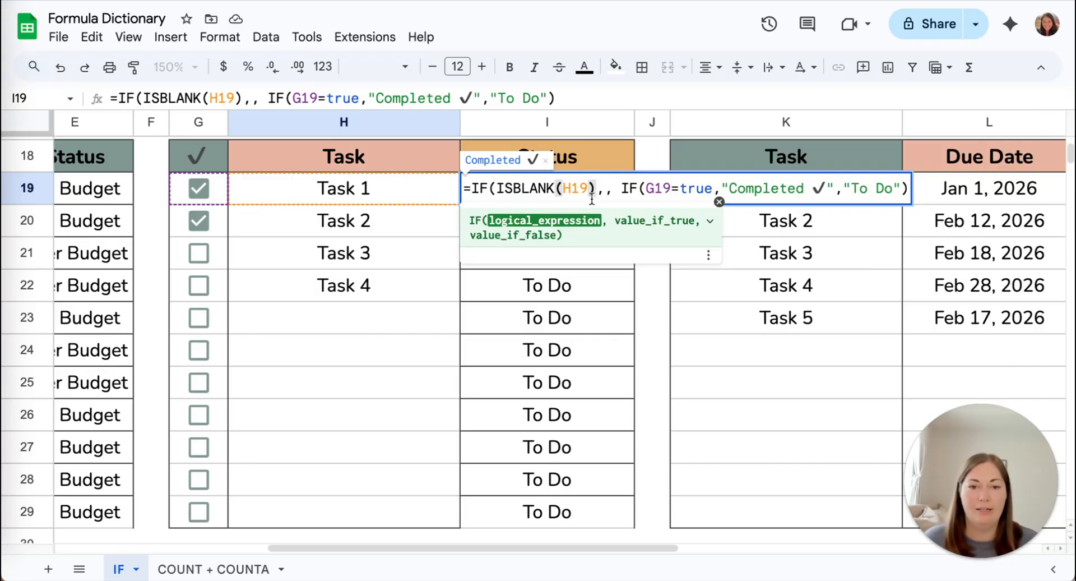
pyautogui.moveTo(496, 187); pyautogui.dragTo(595, 188)
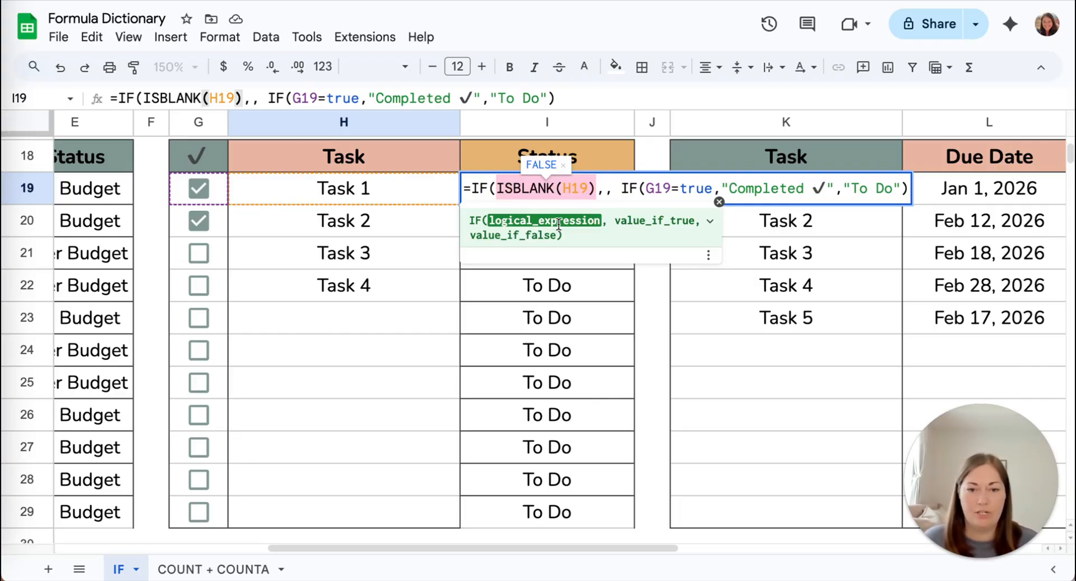
pyautogui.click(607, 205)
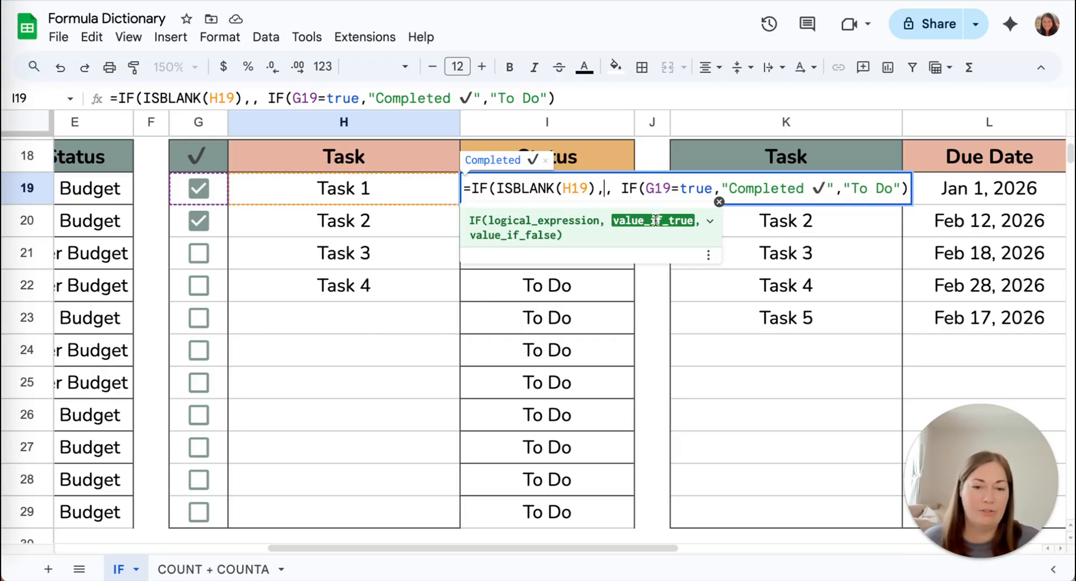
pyautogui.click(616, 188)
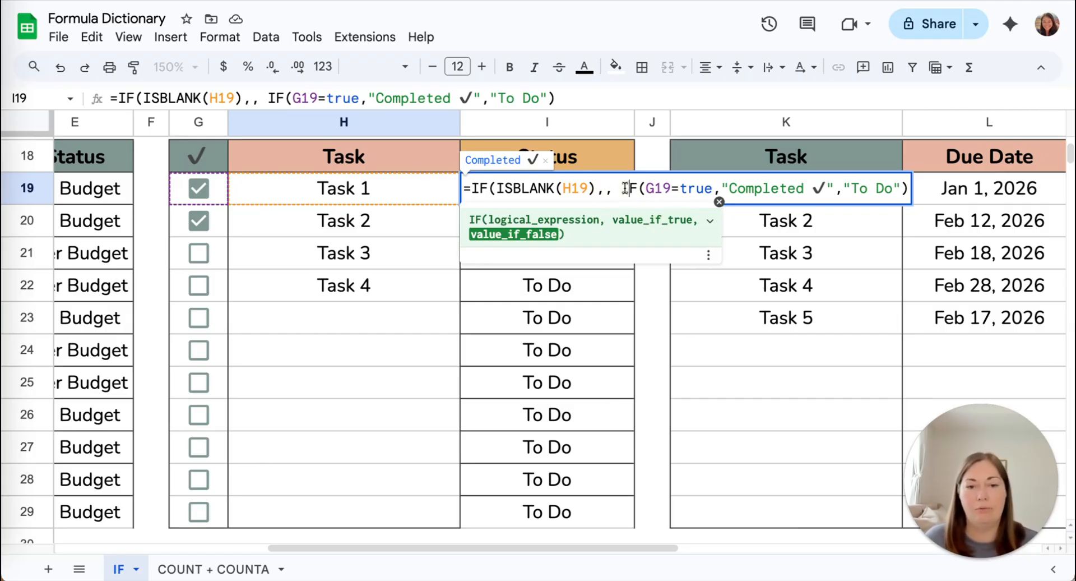
pyautogui.click(748, 188)
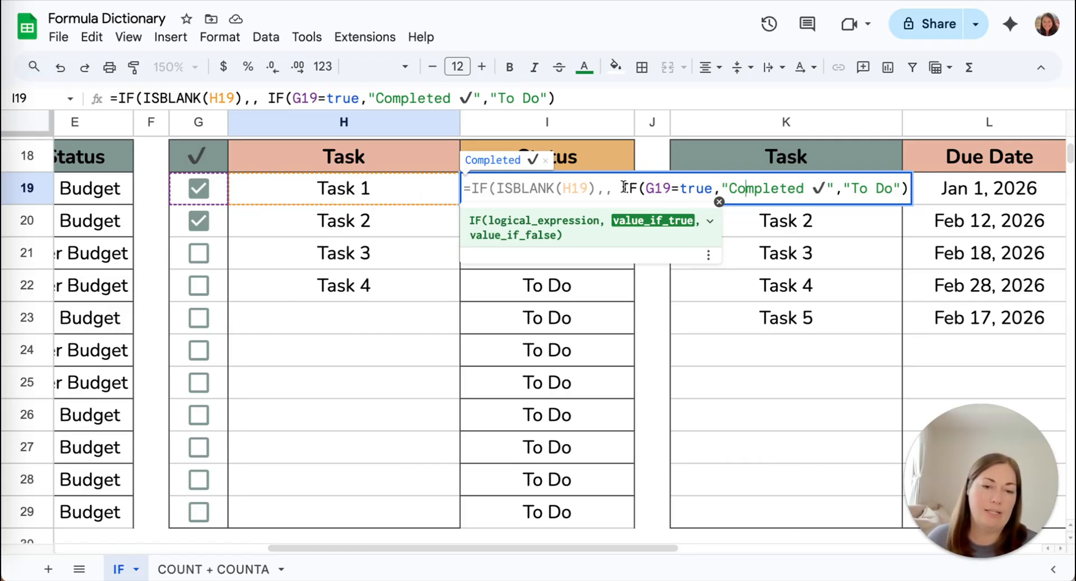
pyautogui.moveTo(622, 188); pyautogui.dragTo(907, 173)
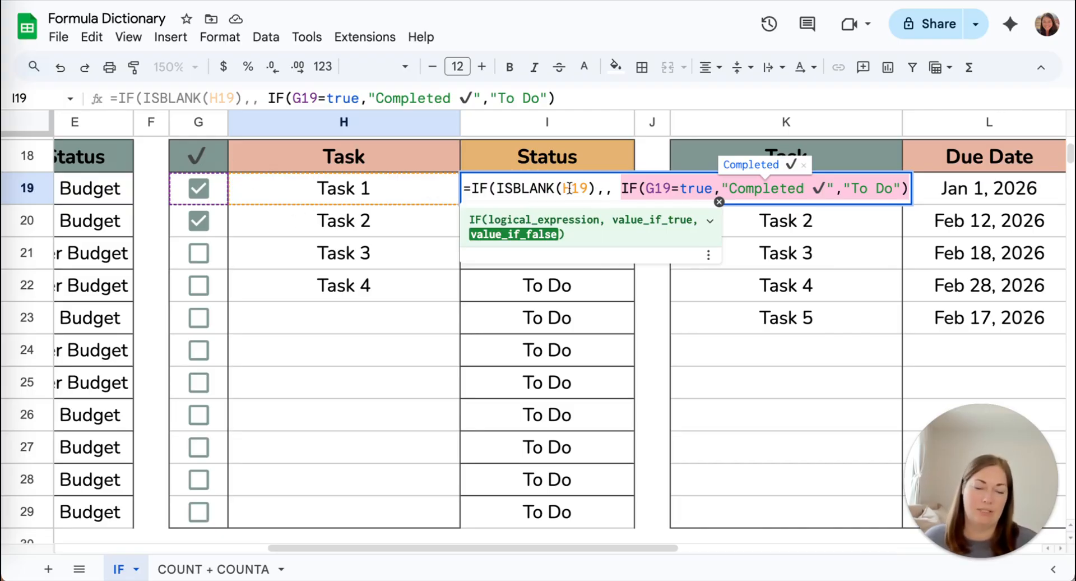
pyautogui.write(')')
pyautogui.press('Return')
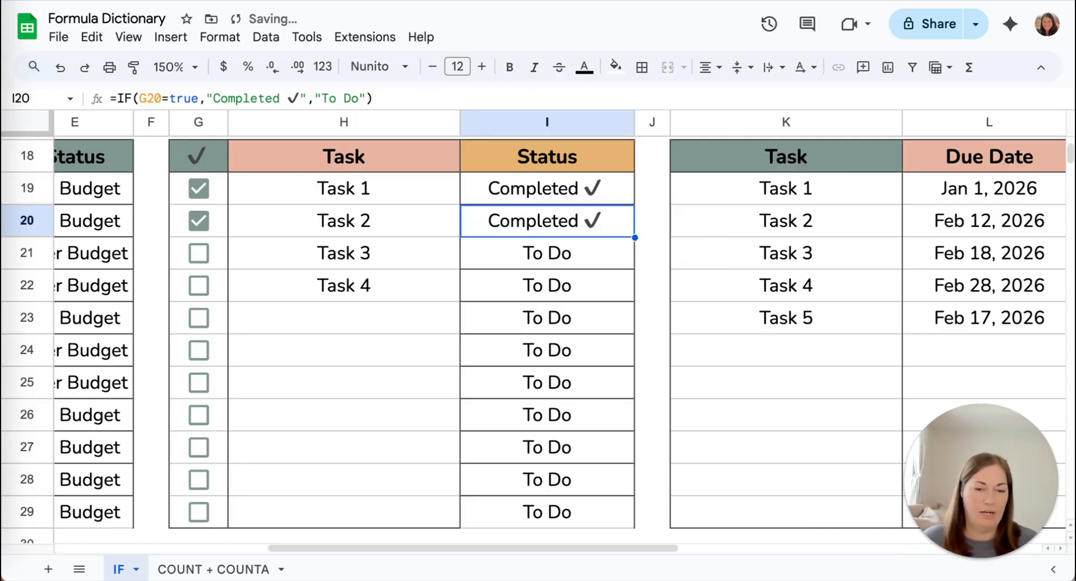
# Step: Copy the I19 status formula down the Status column through I29 and check the formula in blank row 23
pyautogui.click(554, 190)
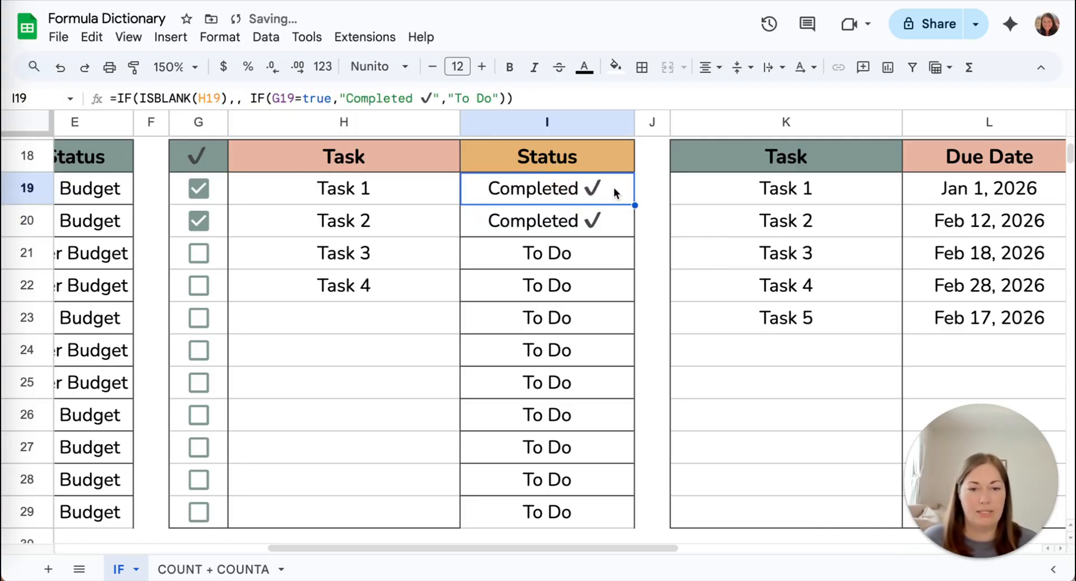
pyautogui.scroll(-3, 633, 370)
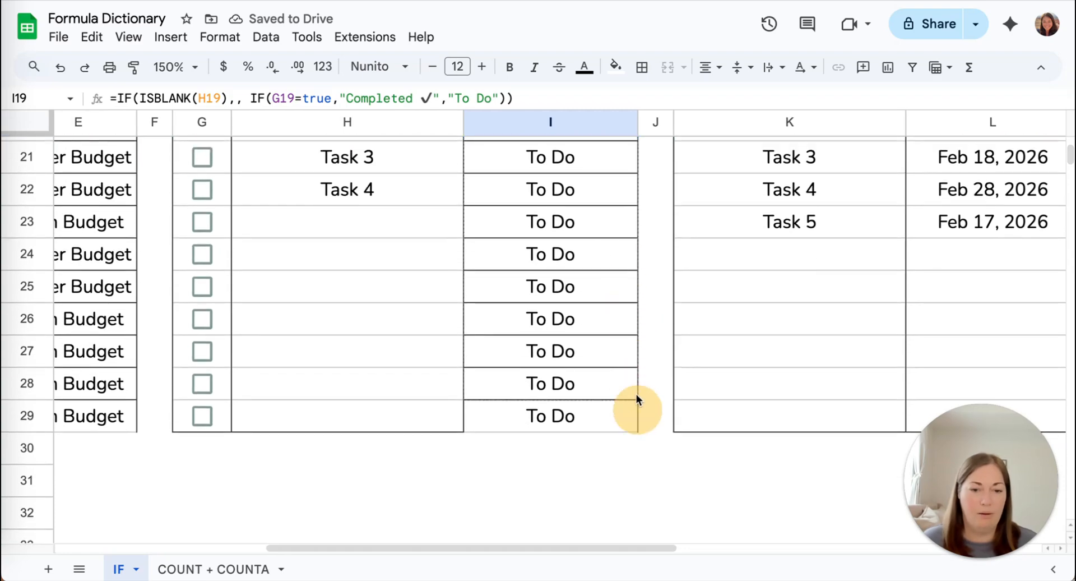
pyautogui.moveTo(634, 374); pyautogui.dragTo(640, 423)
pyautogui.scroll(3, 591, 282)
pyautogui.click(559, 300)
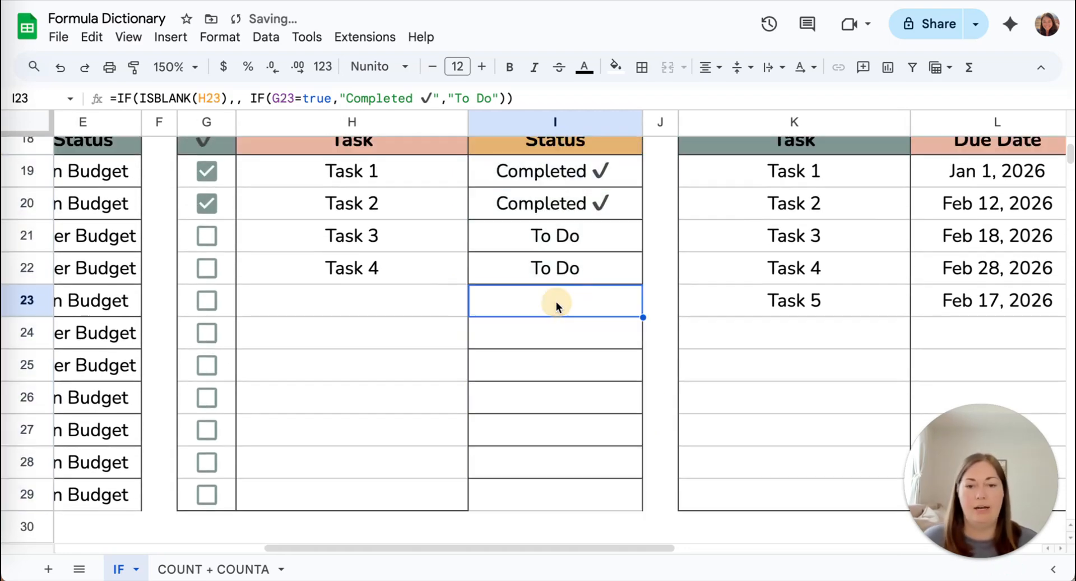
# Step: Reopen the I19 formula and review the nested IF(G19=true) part without editing it
pyautogui.doubleClick(549, 175)
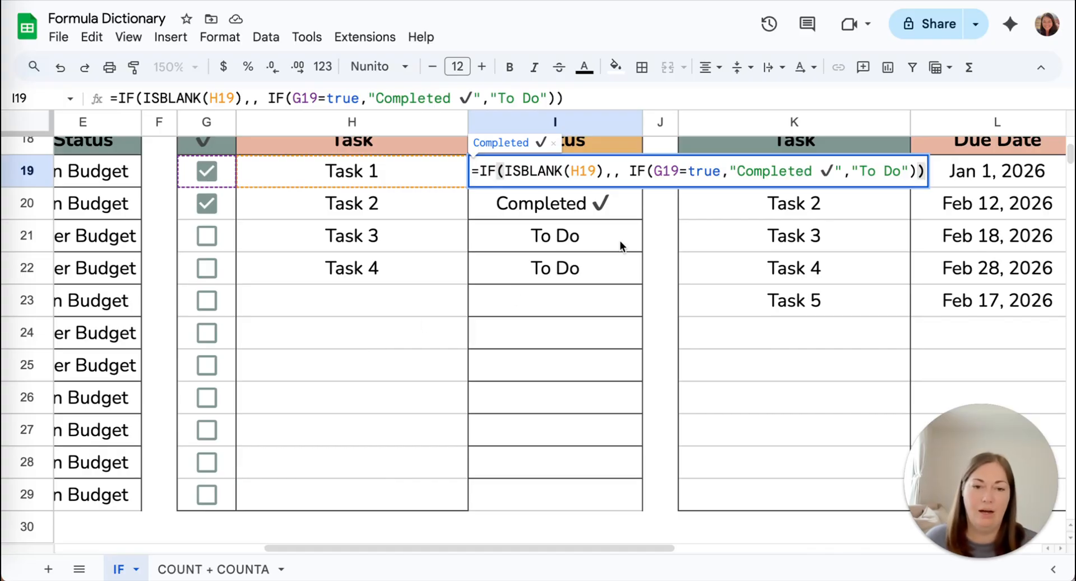
pyautogui.moveTo(628, 170); pyautogui.dragTo(678, 165)
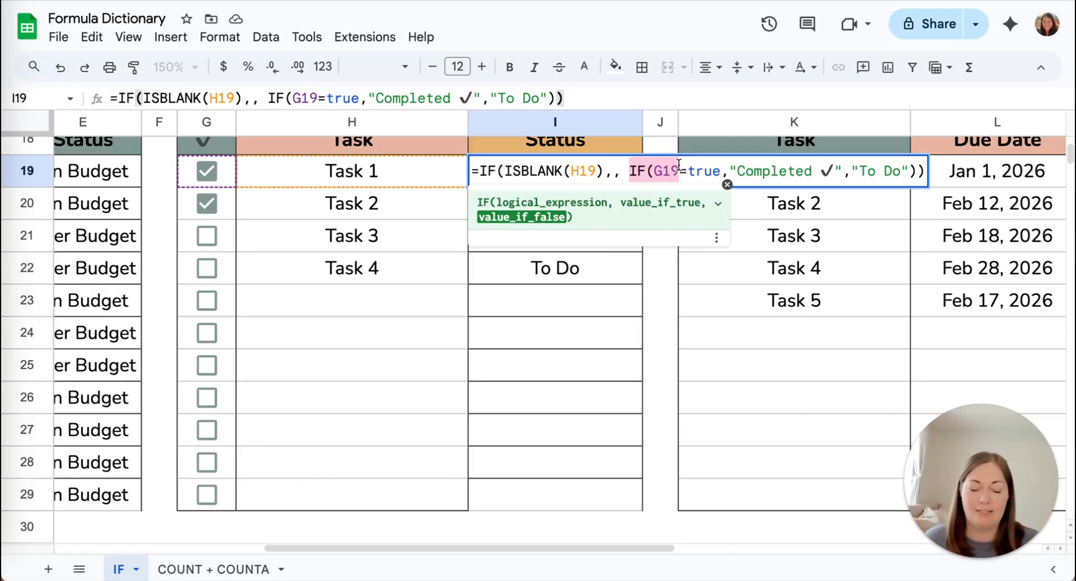
pyautogui.click(788, 170)
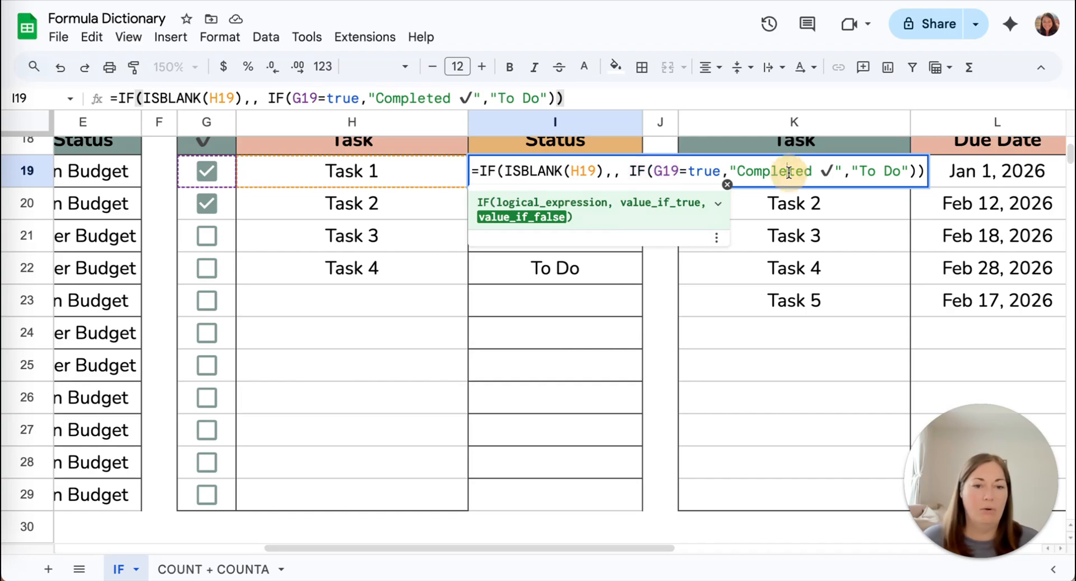
pyautogui.press('Return')
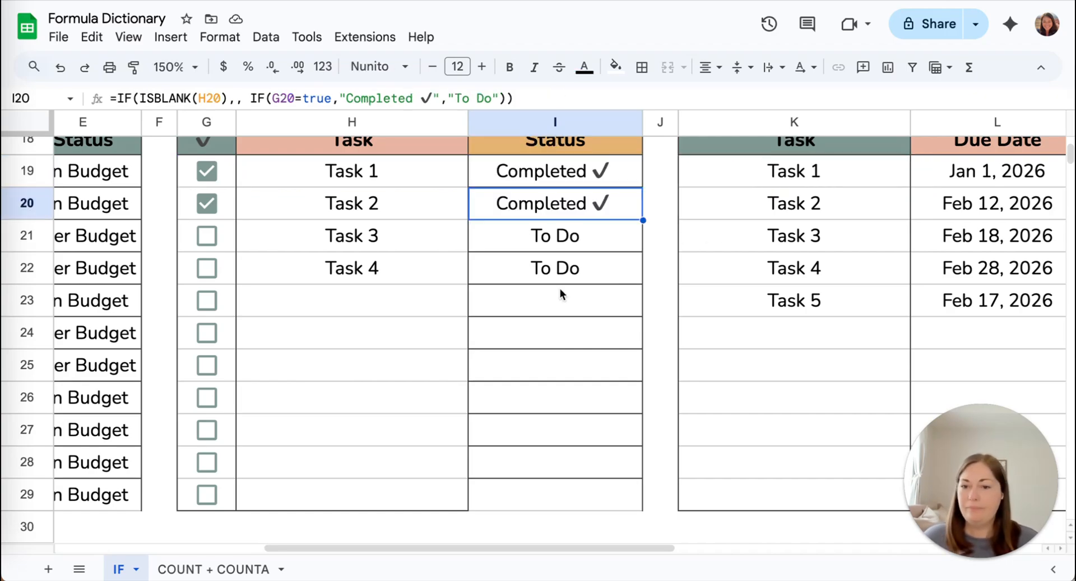
# Step: Examine the due date task table and the finished budget, checkbox, due date and grade example tables in rows 5 to 16
pyautogui.hscroll(-5, 560, 288)
pyautogui.hscroll(10, 532, 463)
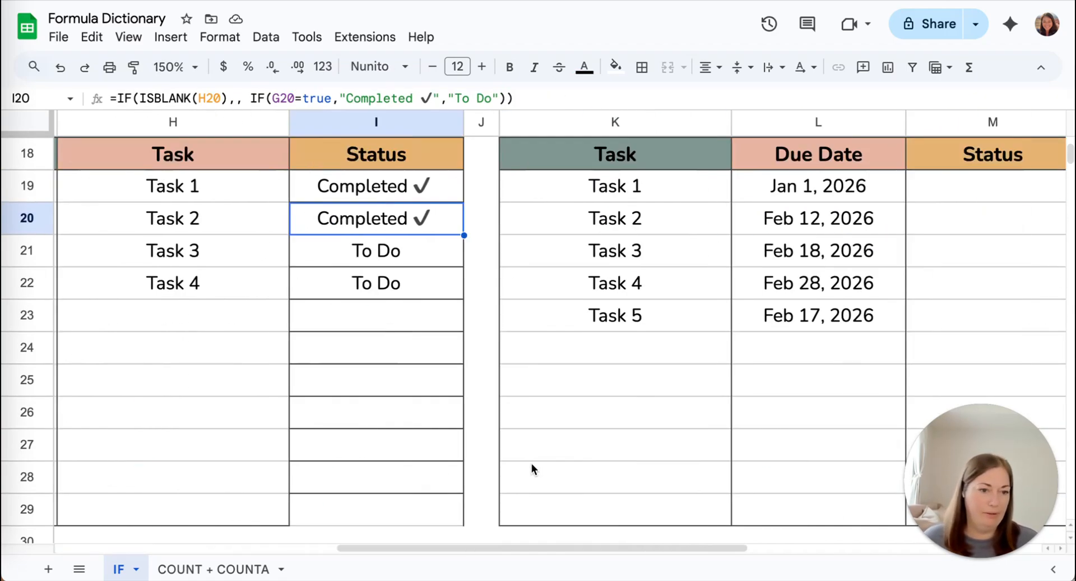
pyautogui.scroll(1, 532, 463)
pyautogui.hscroll(-1, 531, 463)
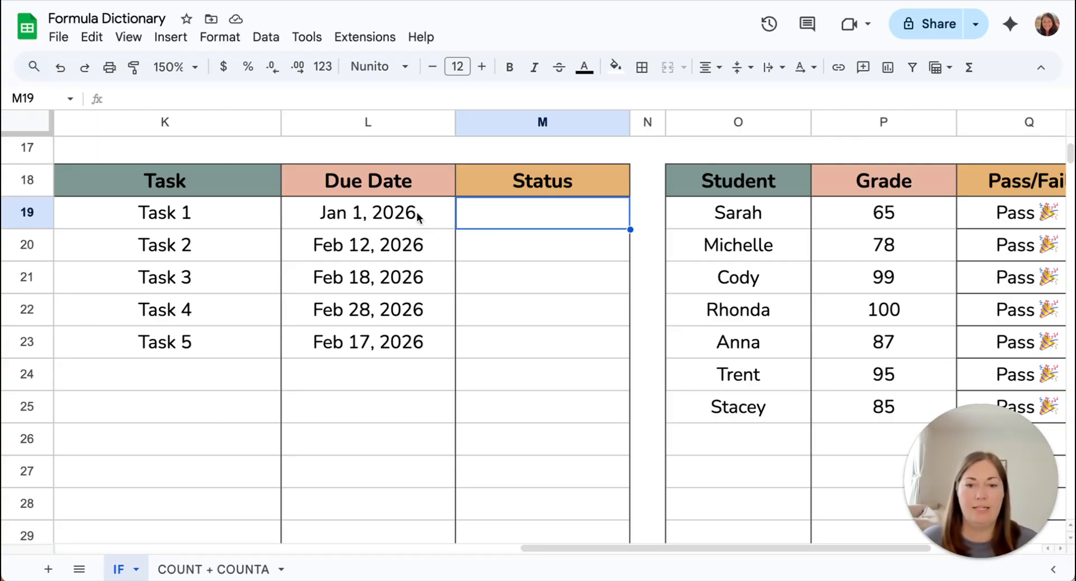
pyautogui.scroll(7, 495, 223)
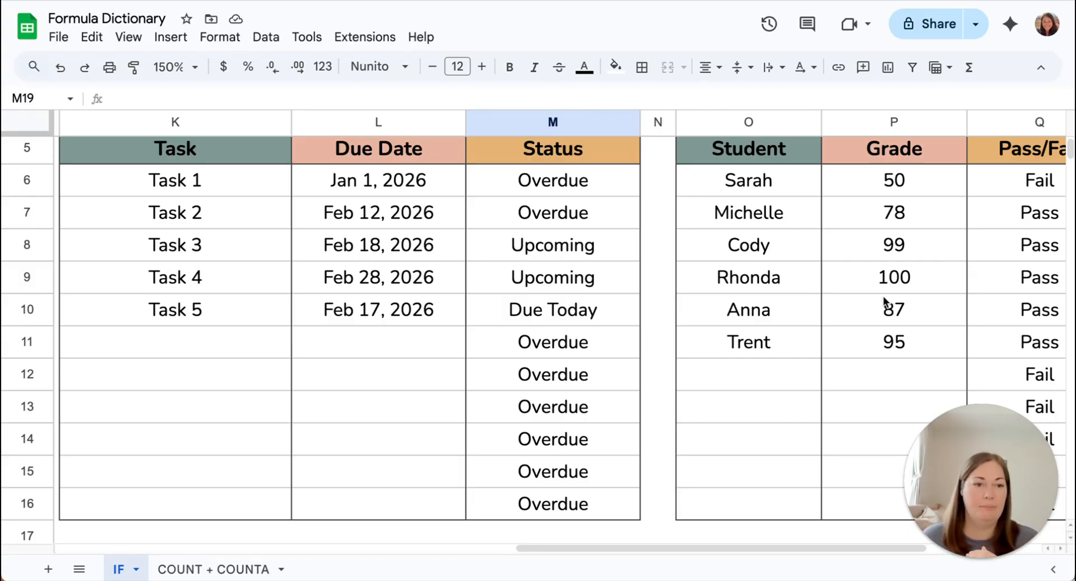
pyautogui.hscroll(5, 873, 301)
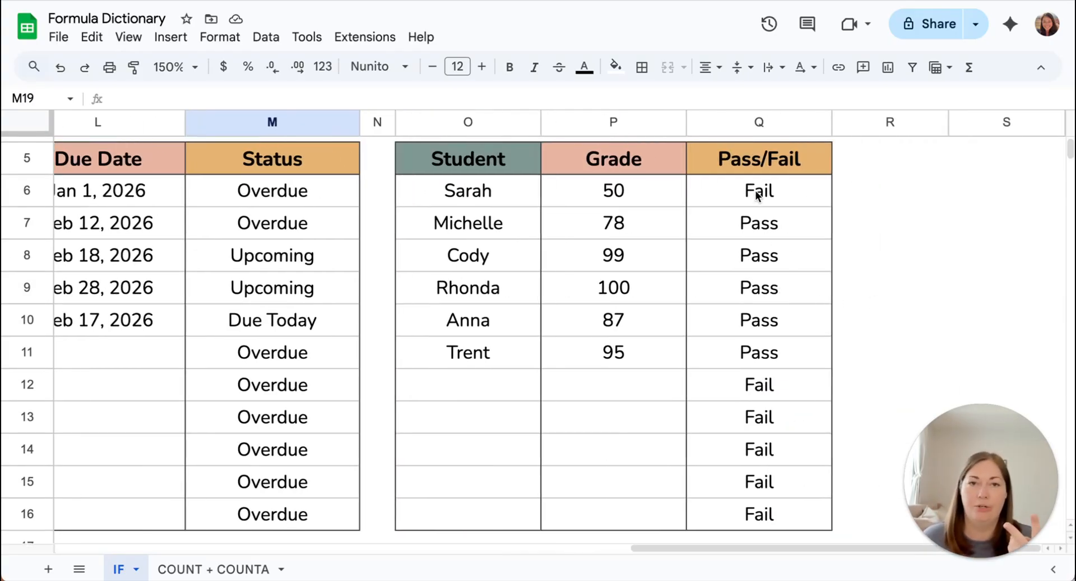
pyautogui.hscroll(-15, 755, 190)
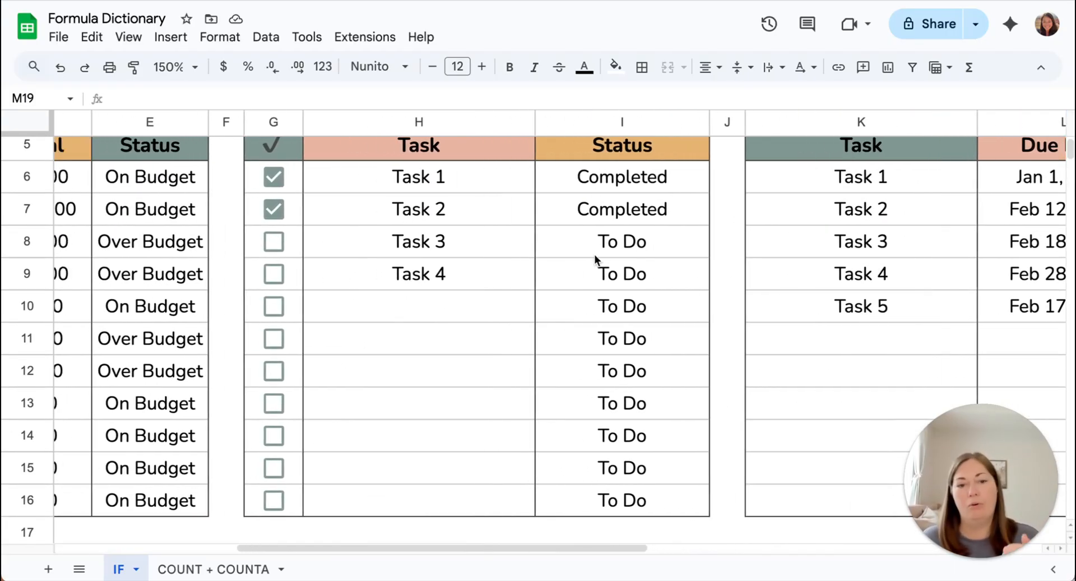
pyautogui.hscroll(-5, 443, 271)
pyautogui.hscroll(-1, 444, 230)
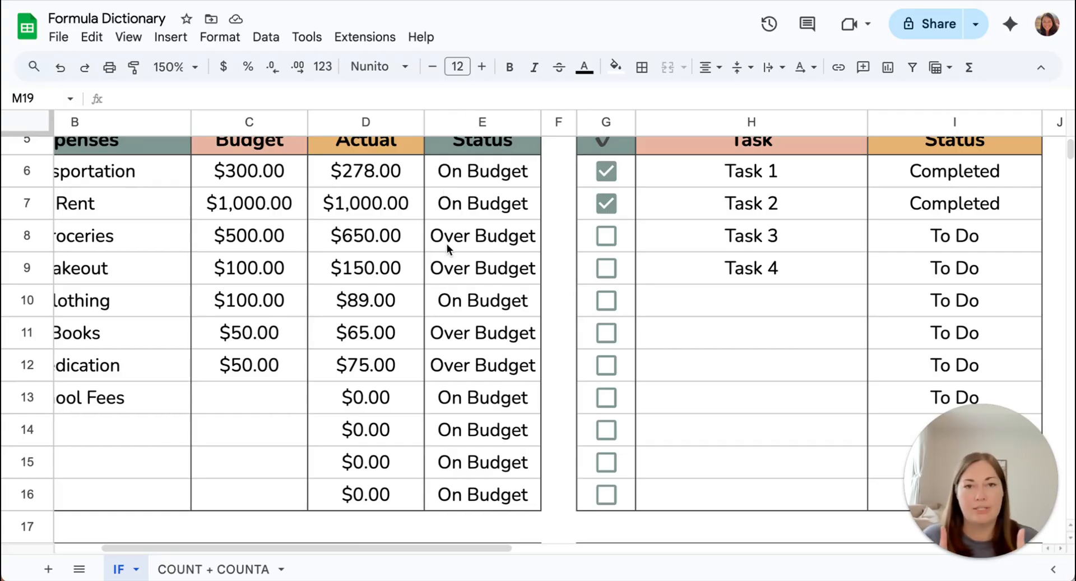
pyautogui.hscroll(17, 446, 243)
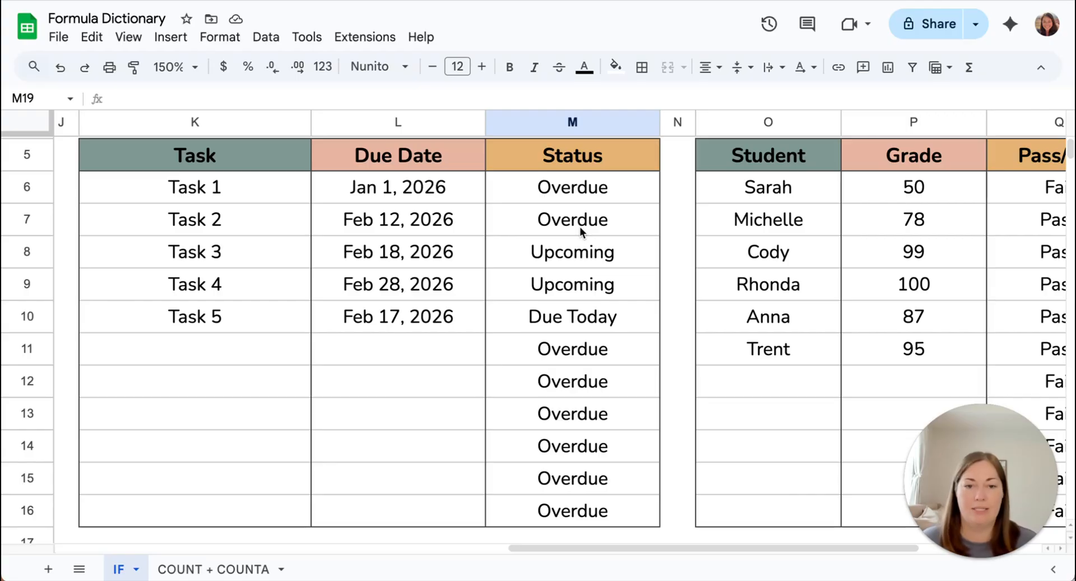
# Step: Start an IF formula in Status cell M19 of the practice task table, testing whether L19=today()
pyautogui.scroll(-10, 580, 226)
pyautogui.scroll(1, 580, 226)
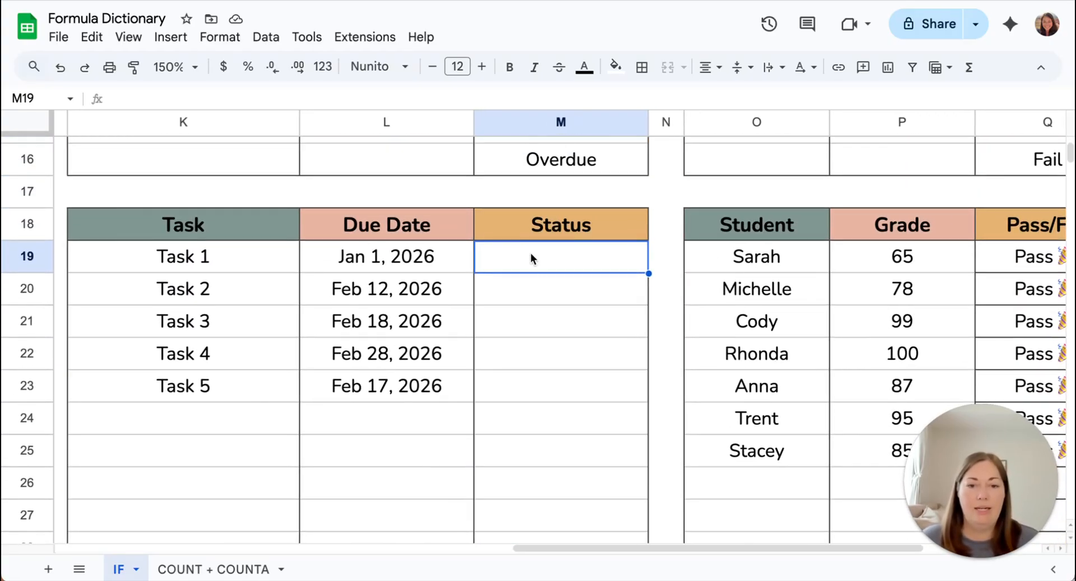
pyautogui.doubleClick(537, 255)
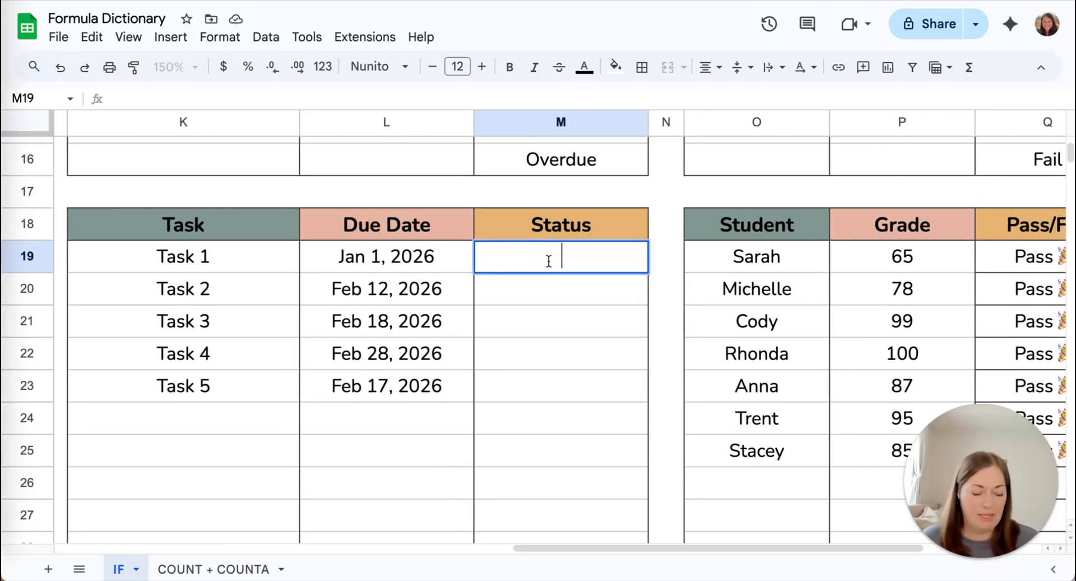
pyautogui.write('=')
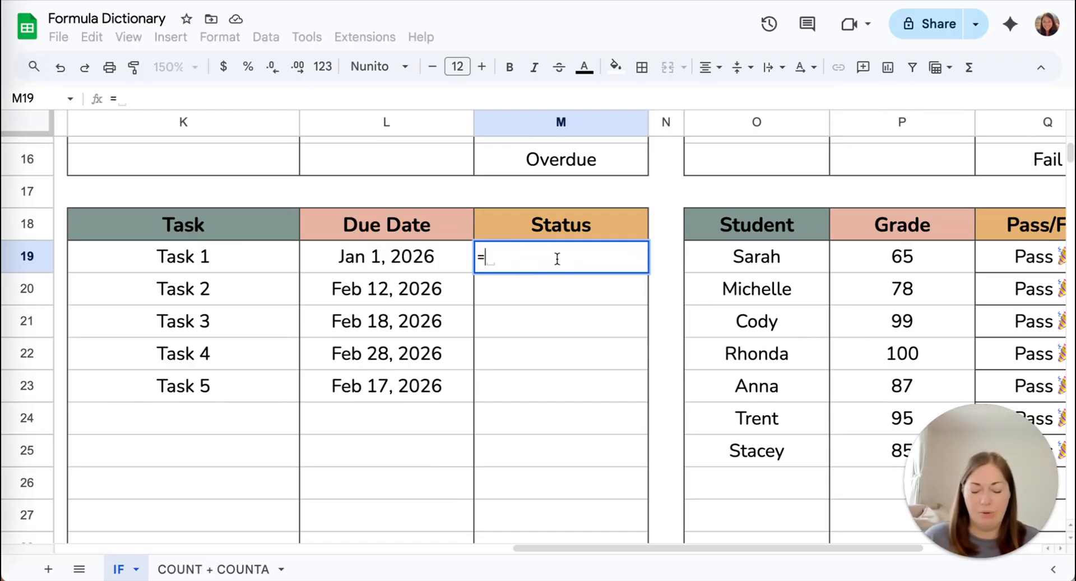
pyautogui.write('IF')
pyautogui.write('(')
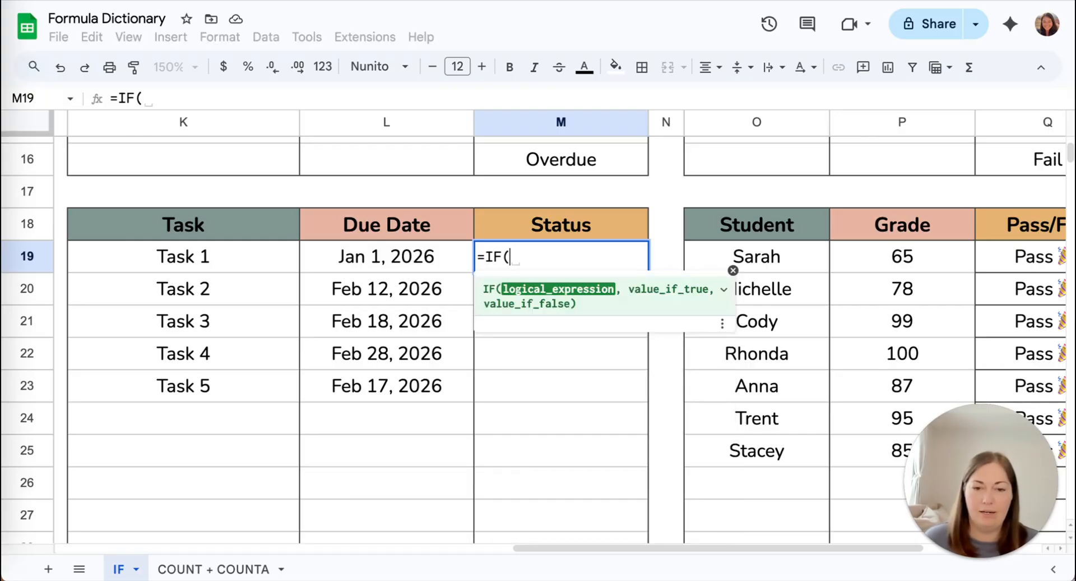
pyautogui.click(371, 261)
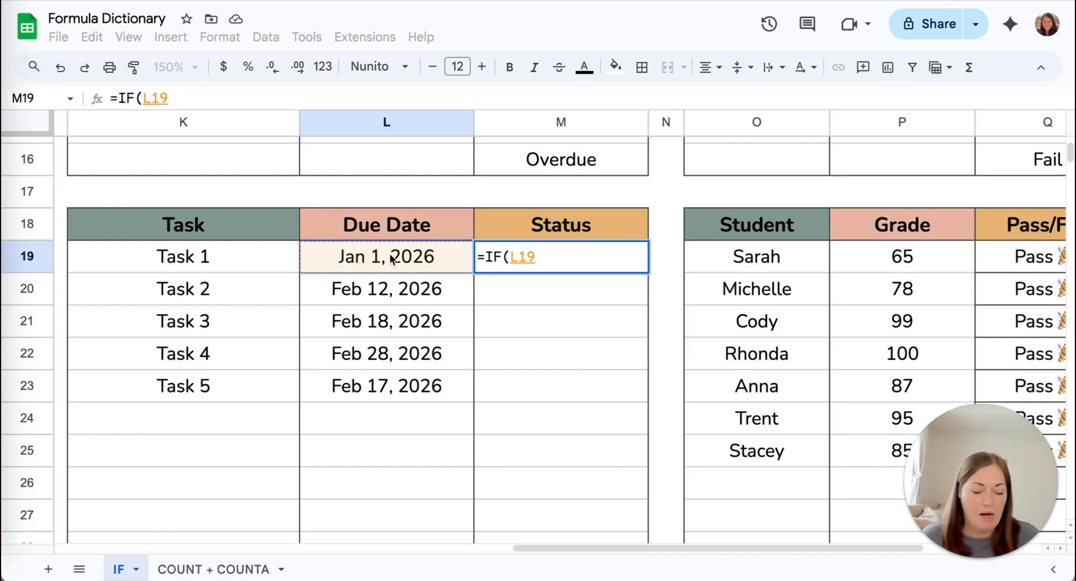
pyautogui.write('=to')
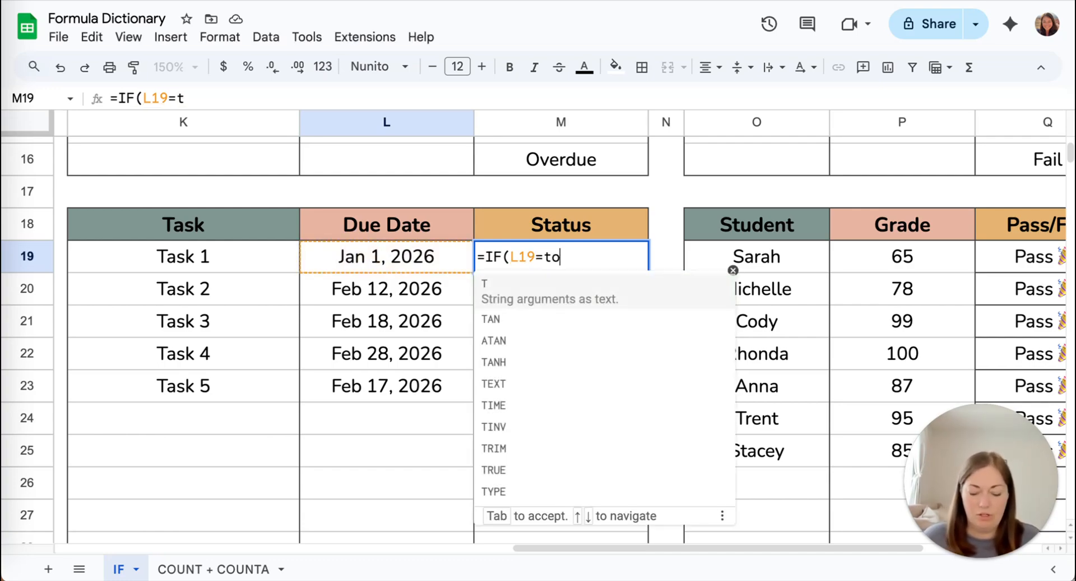
pyautogui.write('day()')
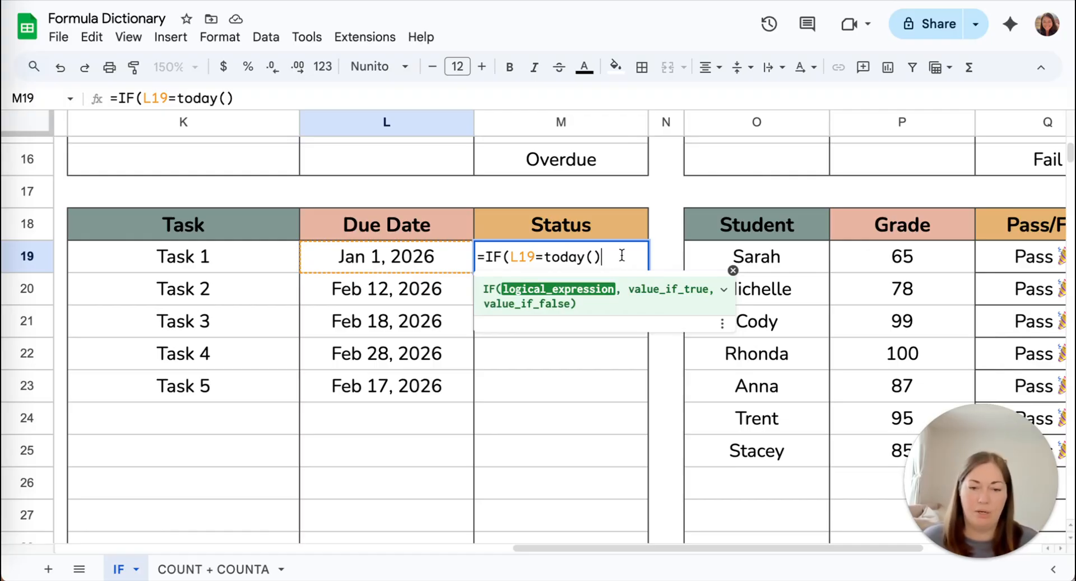
# Step: Add "Due Today" as the value if true in the M19 formula, followed by a comma for the false argument
pyautogui.write(',')
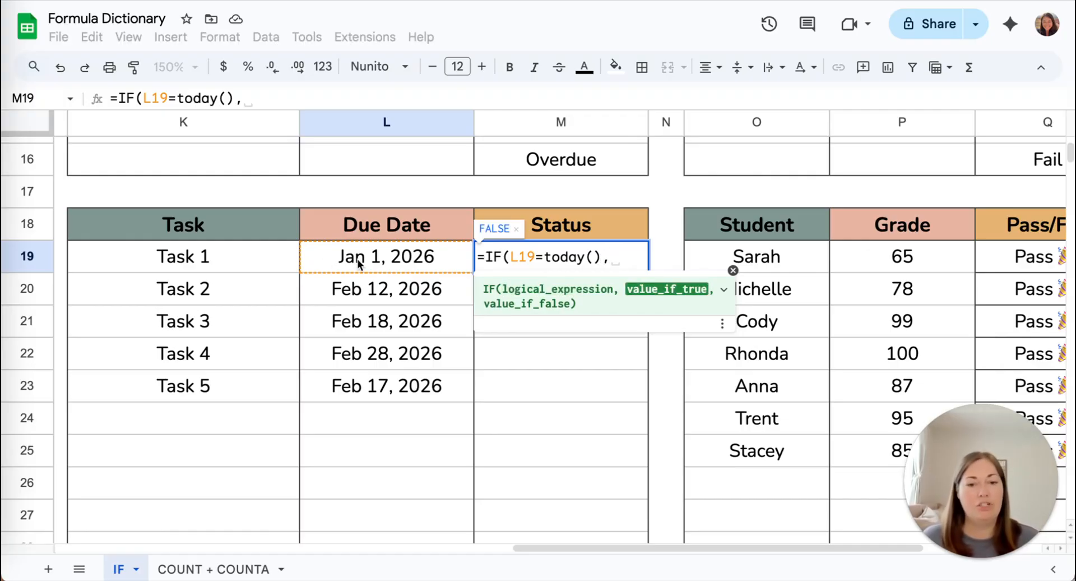
pyautogui.write('"')
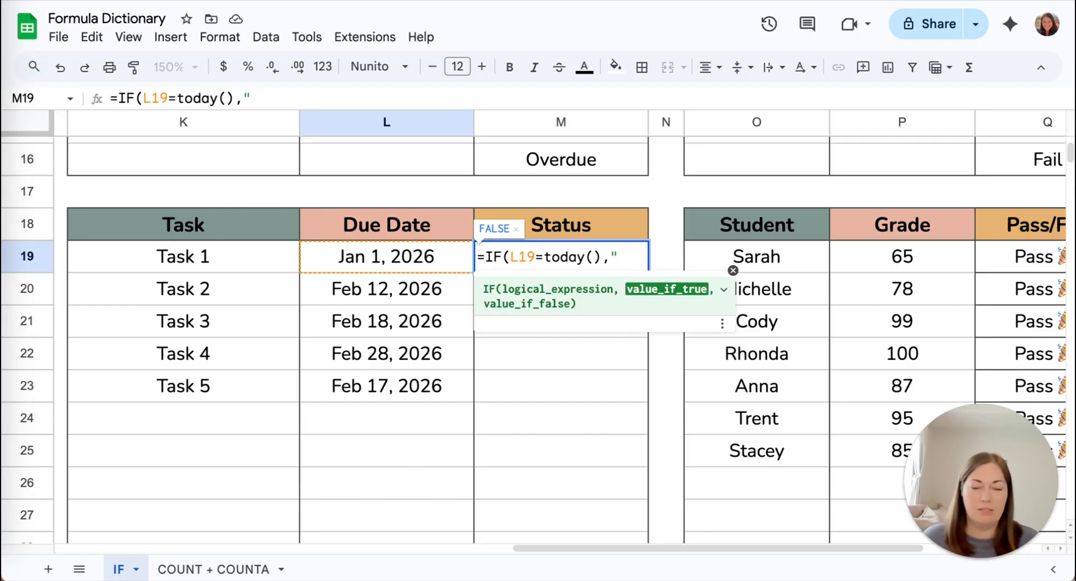
pyautogui.write('Due T')
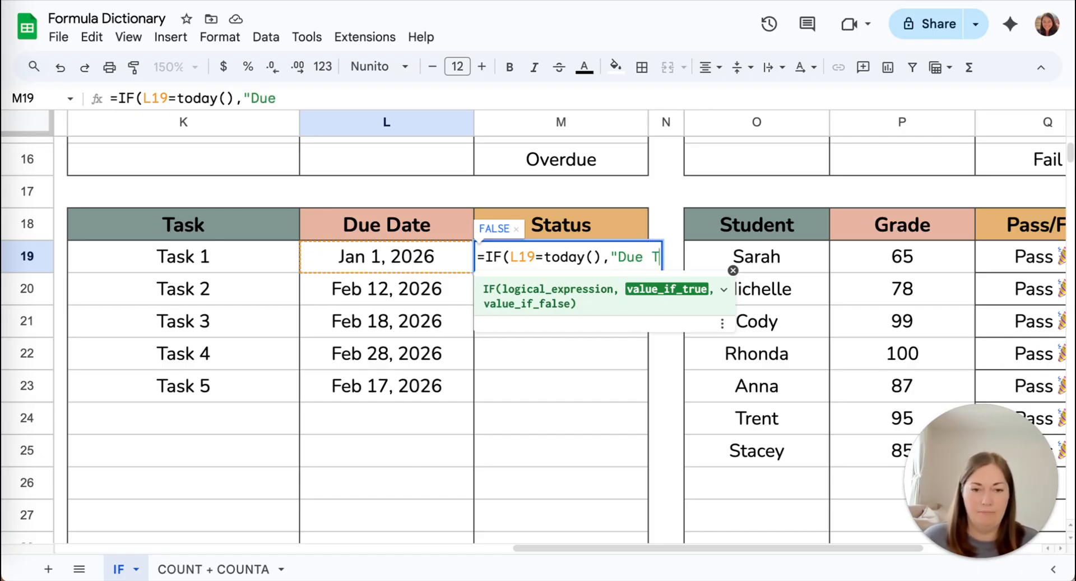
pyautogui.write('oday"')
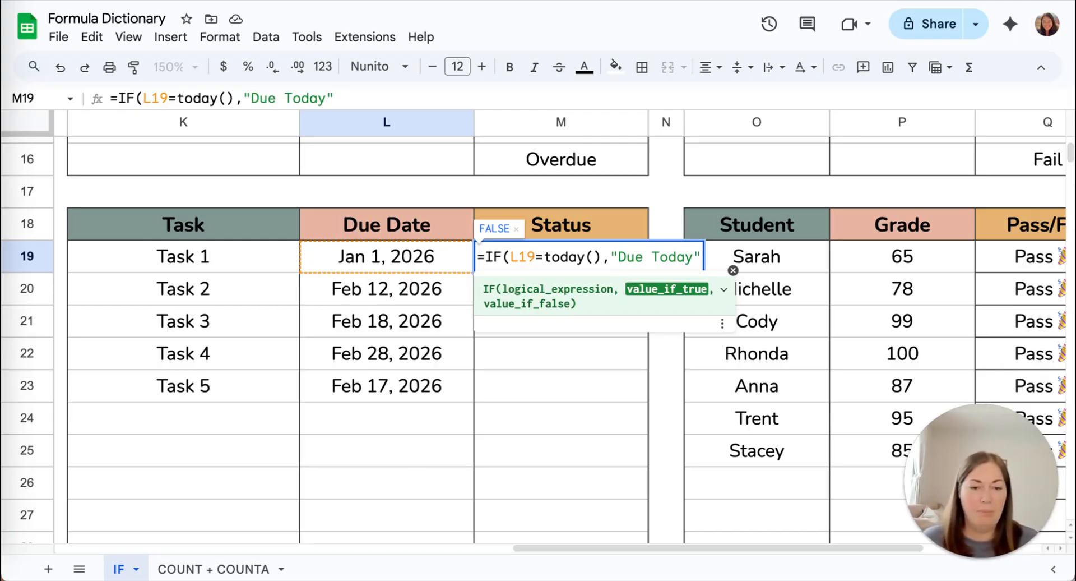
pyautogui.write(',')
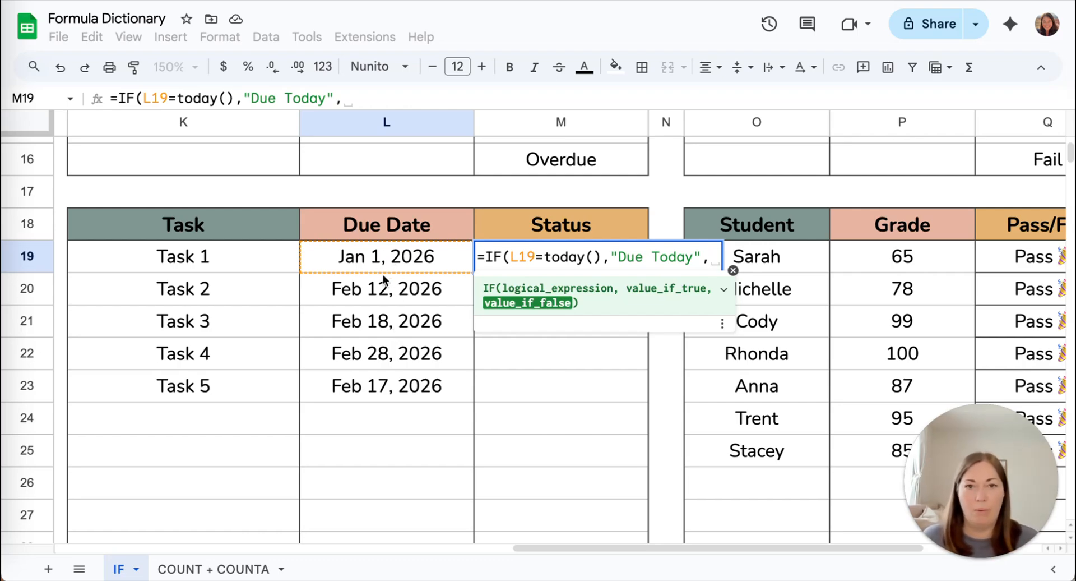
# Step: Nest a second IF as the value if false in the M19 formula, testing whether L19>today()
pyautogui.scroll(4, 438, 255)
pyautogui.scroll(-5, 437, 255)
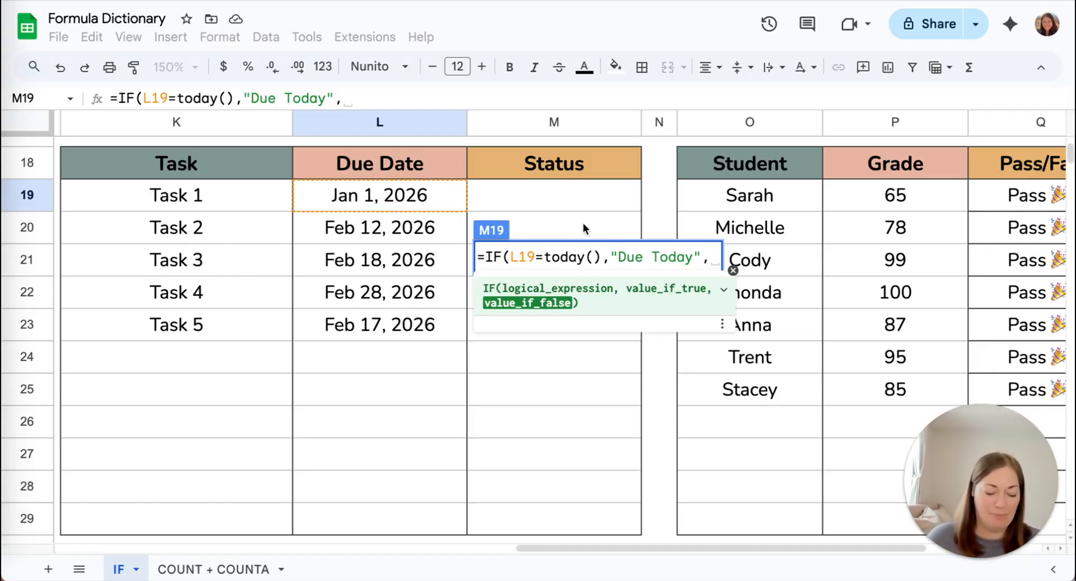
pyautogui.write('IF')
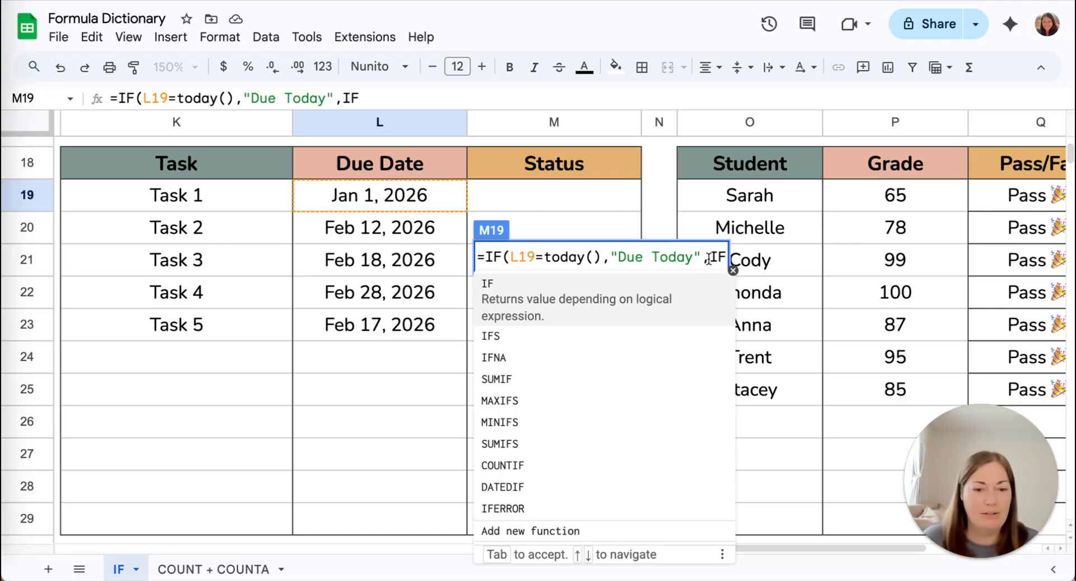
pyautogui.write('(')
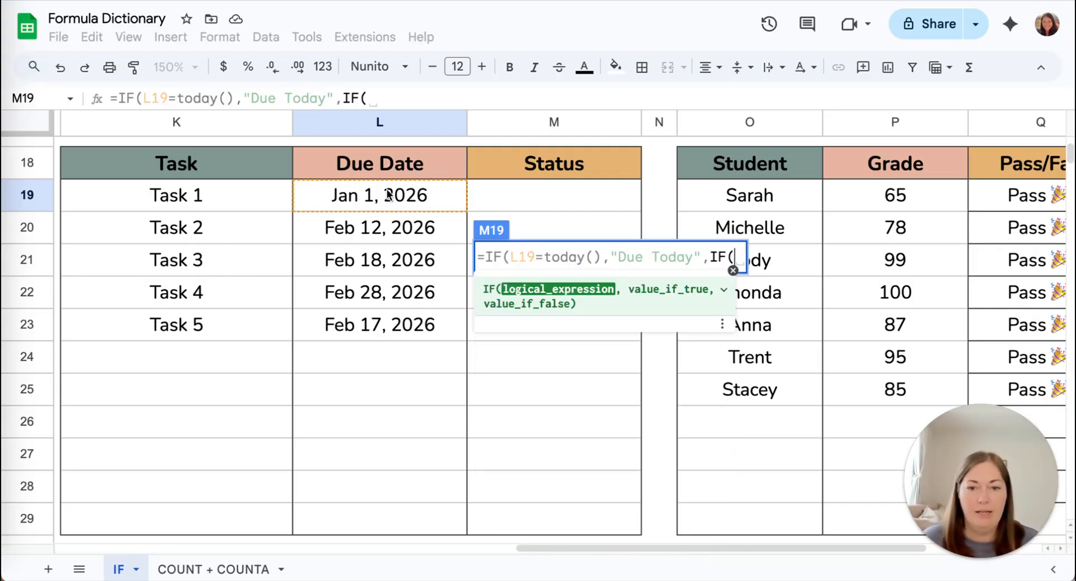
pyautogui.click(365, 197)
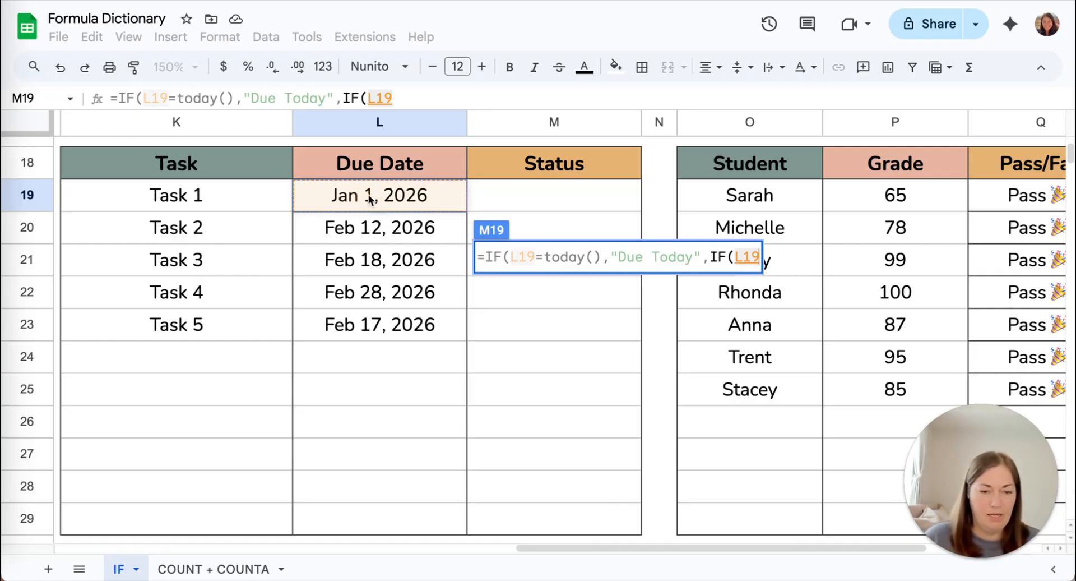
pyautogui.write('>')
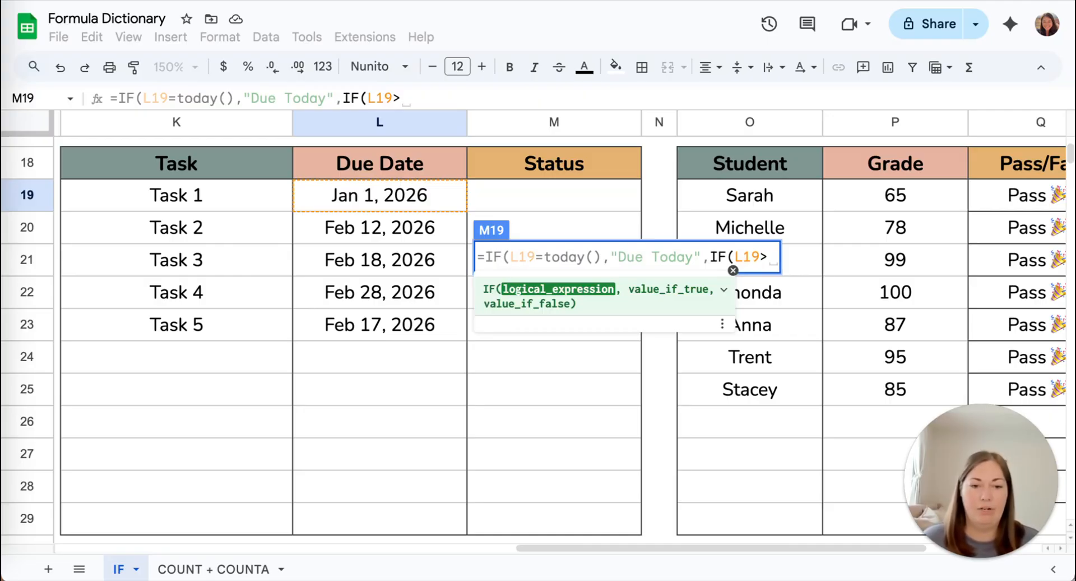
pyautogui.write('today')
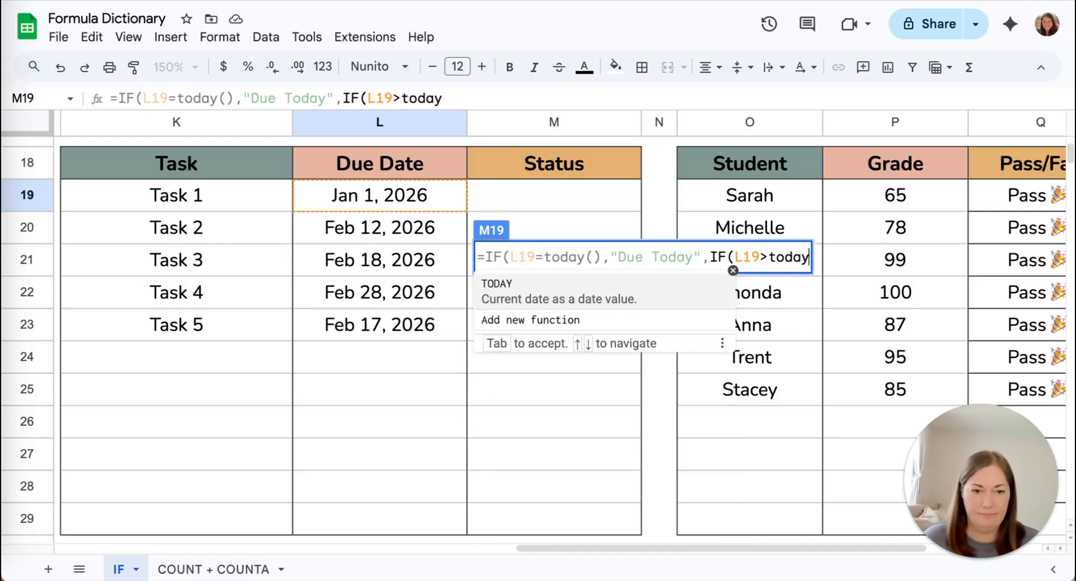
pyautogui.write('(')
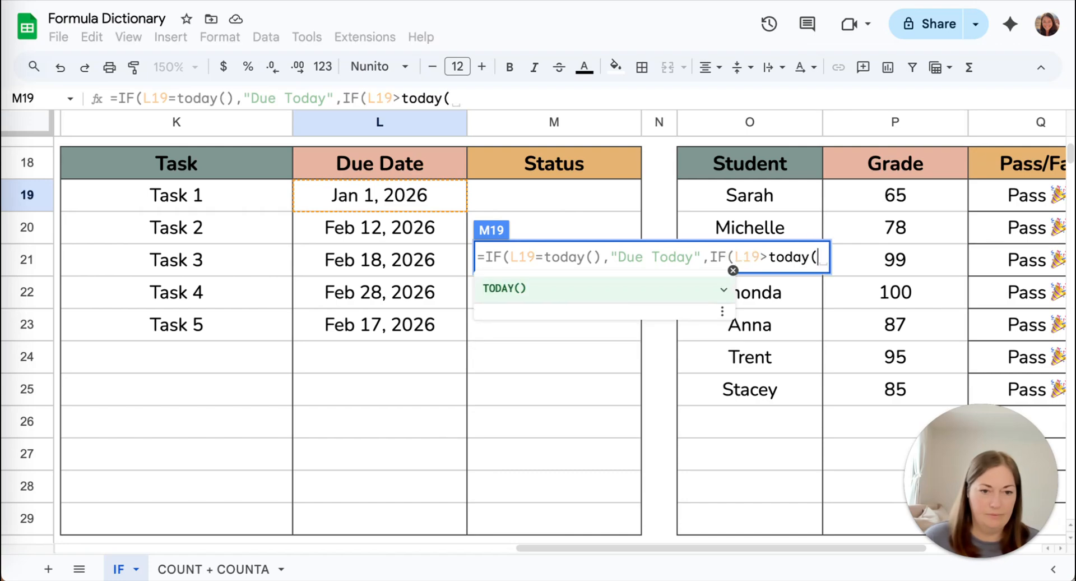
pyautogui.write('),')
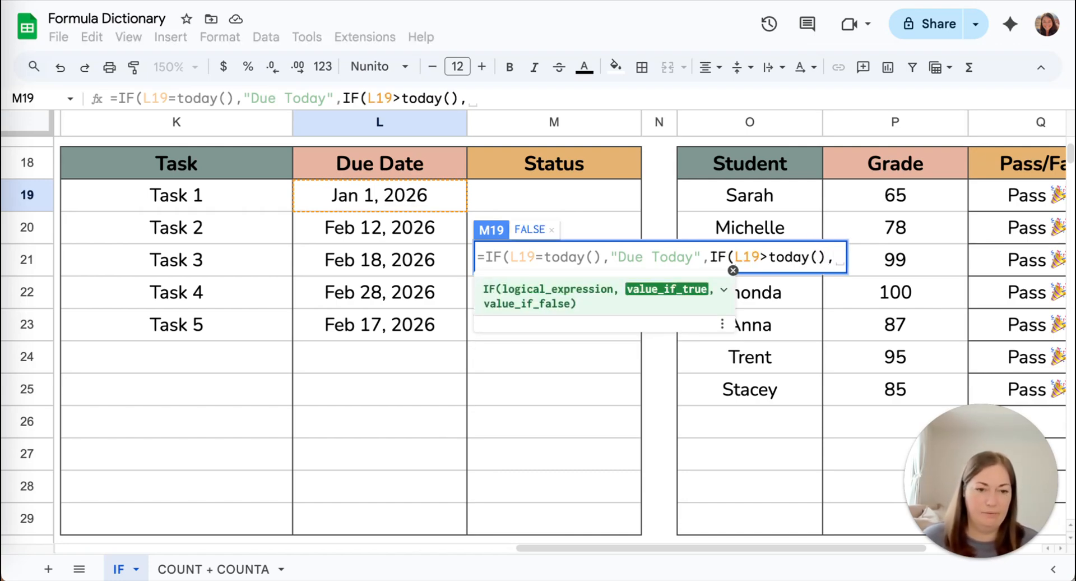
# Step: Complete the nested IF in M19 with "Upcoming" if true and "Overdue" if false, and close its parenthesis
pyautogui.write(' "')
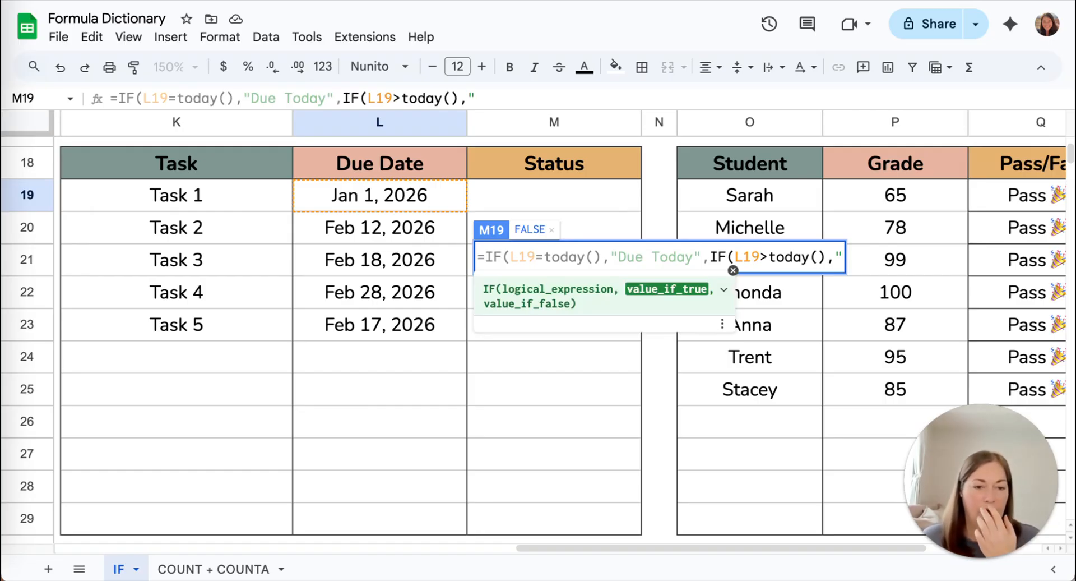
pyautogui.write('Upcoming"')
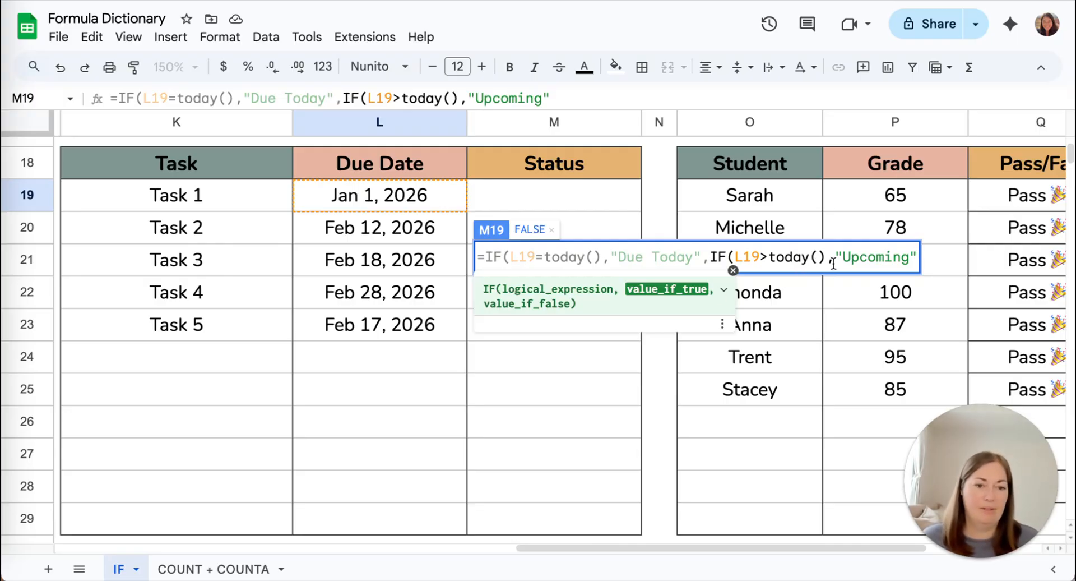
pyautogui.write(',')
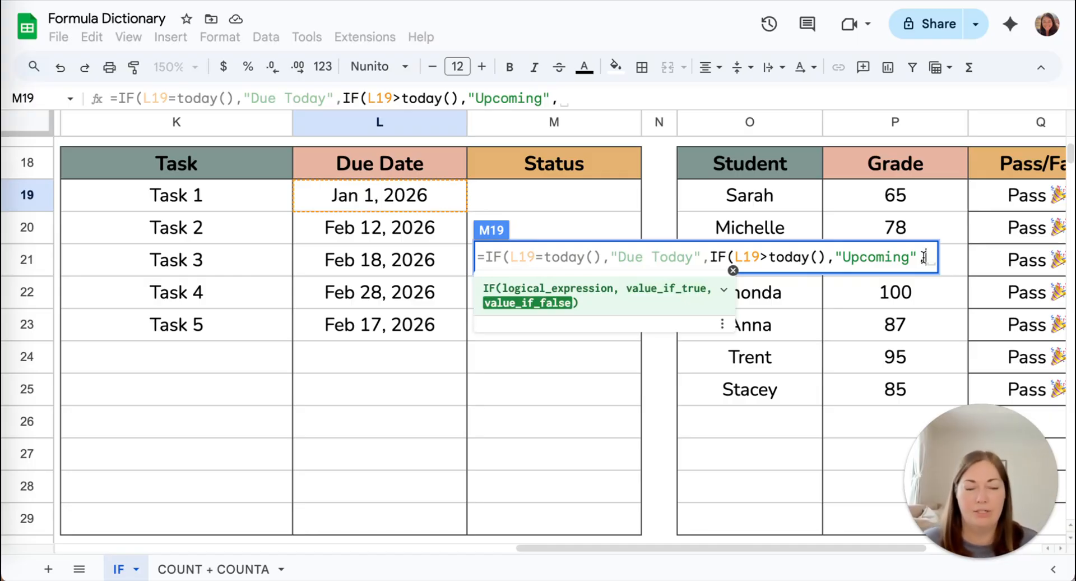
pyautogui.write('"')
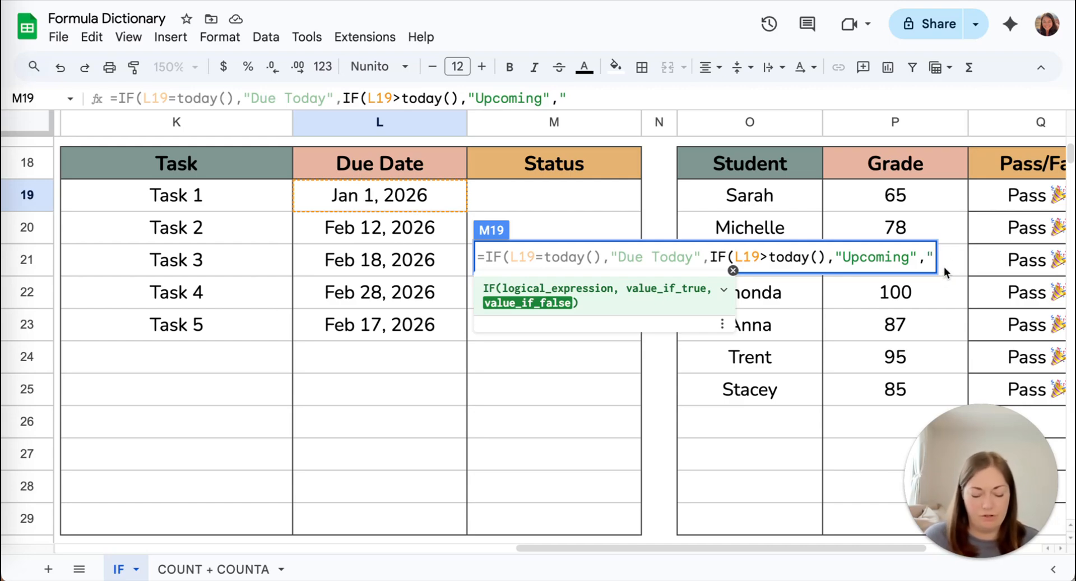
pyautogui.write('Over')
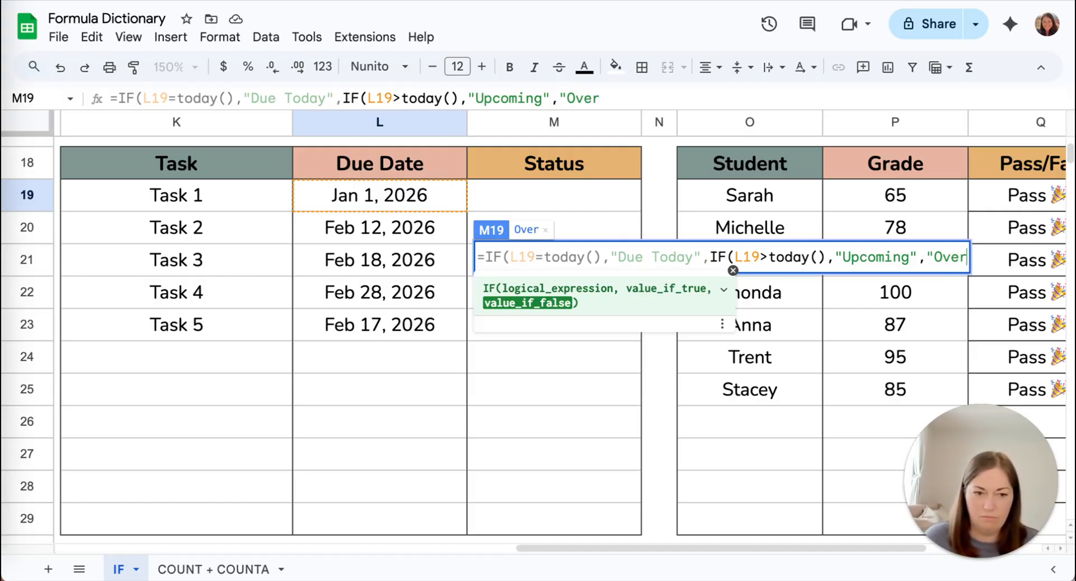
pyautogui.write('due"')
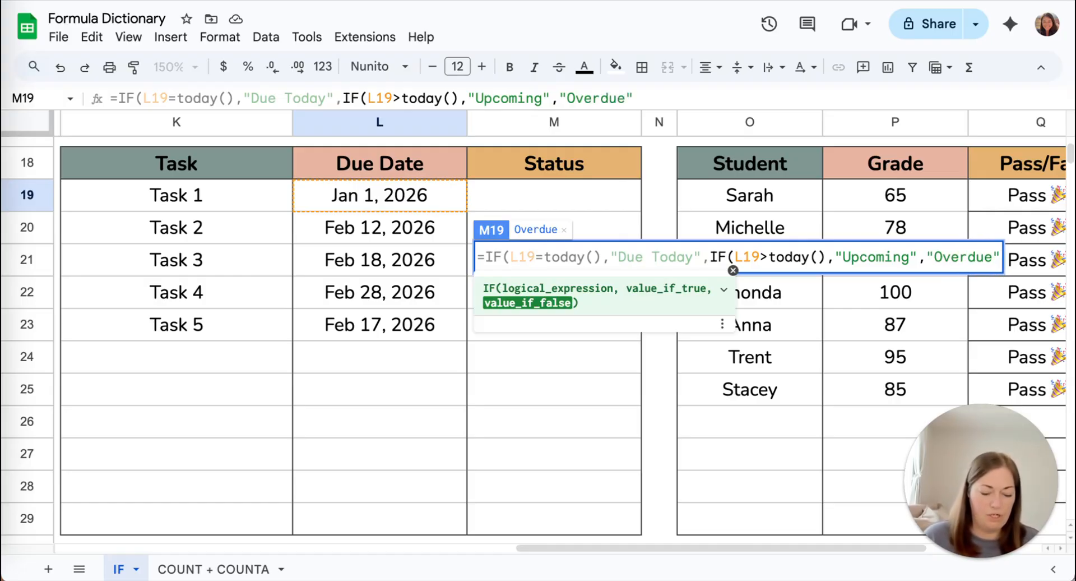
pyautogui.write(')')
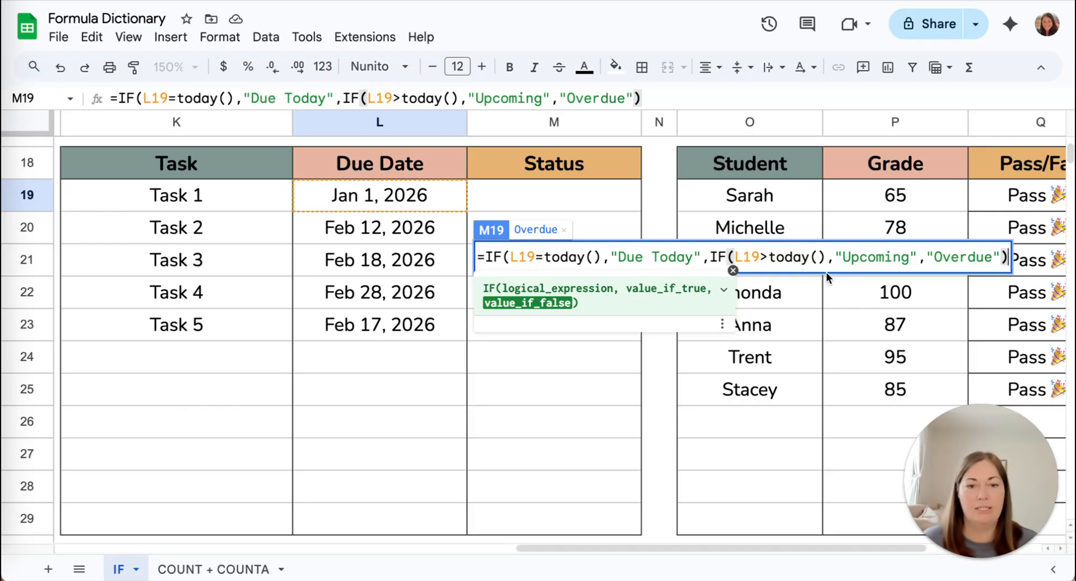
# Step: Review the outer and nested IF parts of the M19 formula, then commit it
pyautogui.moveTo(711, 257); pyautogui.dragTo(1009, 257)
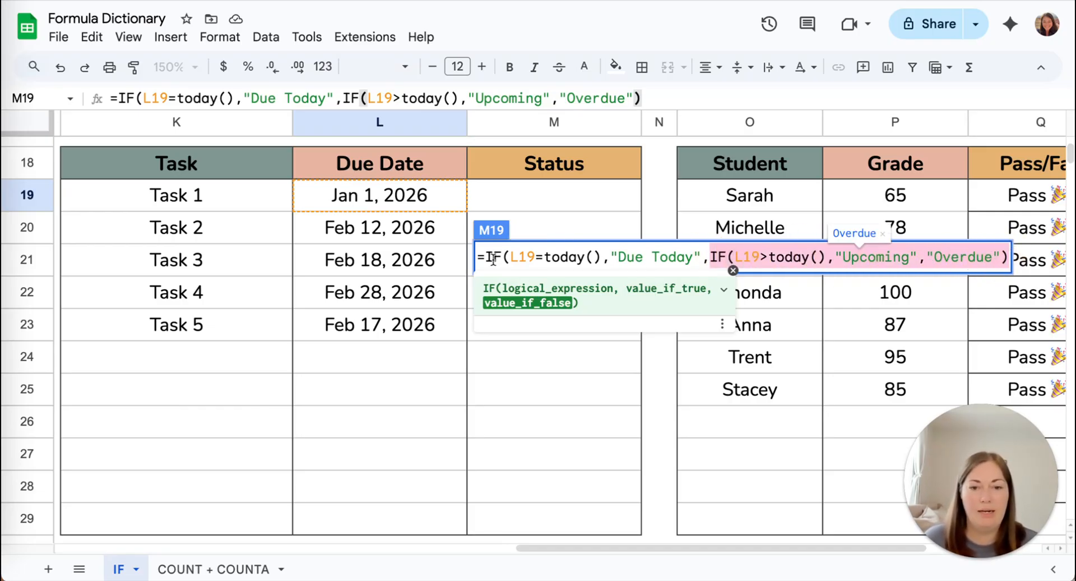
pyautogui.moveTo(487, 257); pyautogui.dragTo(707, 255)
pyautogui.click(560, 257)
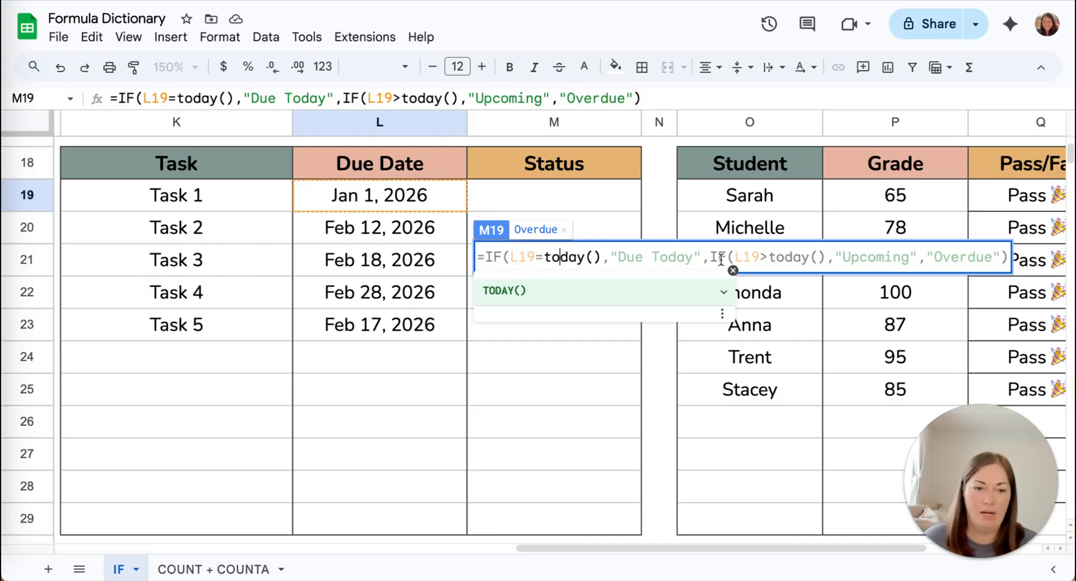
pyautogui.click(749, 260)
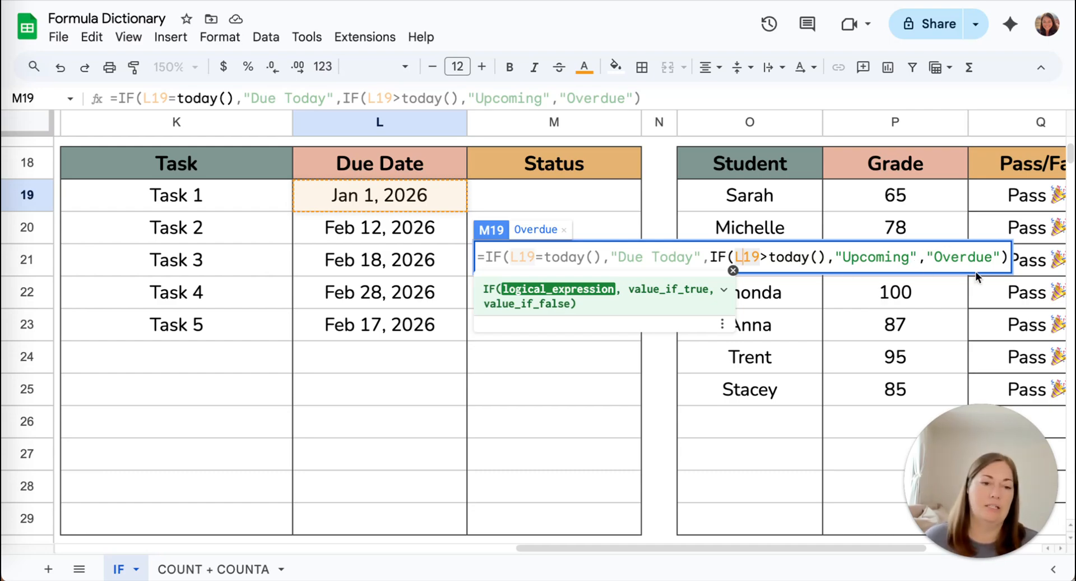
pyautogui.press('Return')
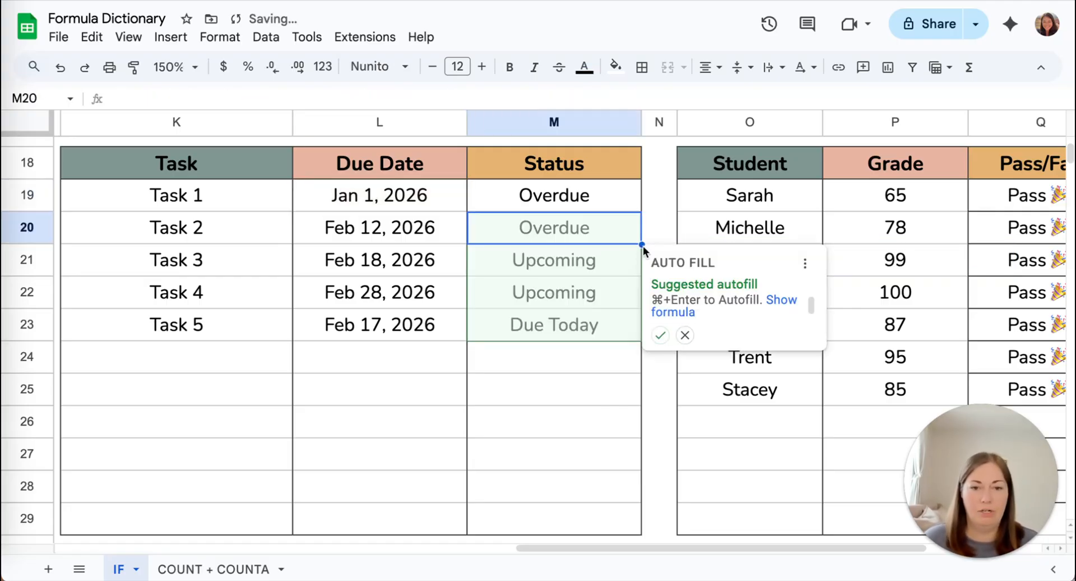
# Step: Copy the M19 status formula down the Status column through M29 and check the filled rows, including those without a due date
pyautogui.click(563, 198)
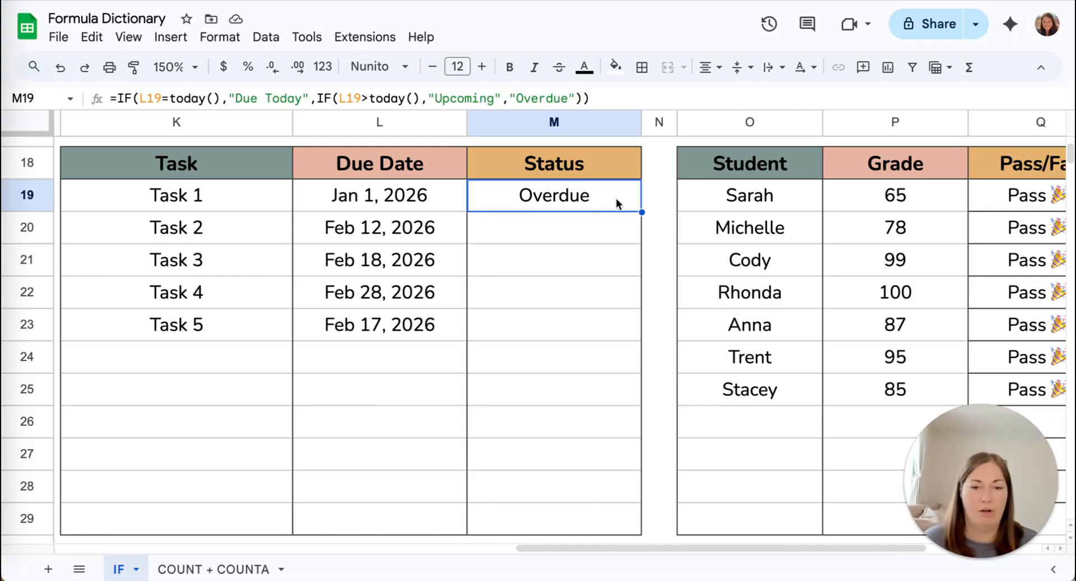
pyautogui.moveTo(641, 211); pyautogui.dragTo(623, 511)
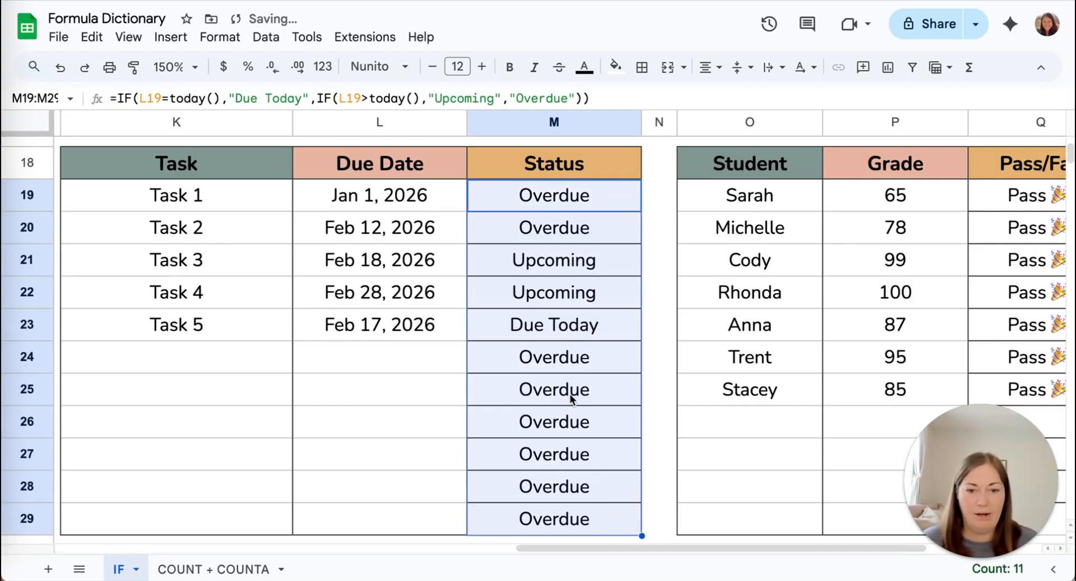
pyautogui.click(525, 220)
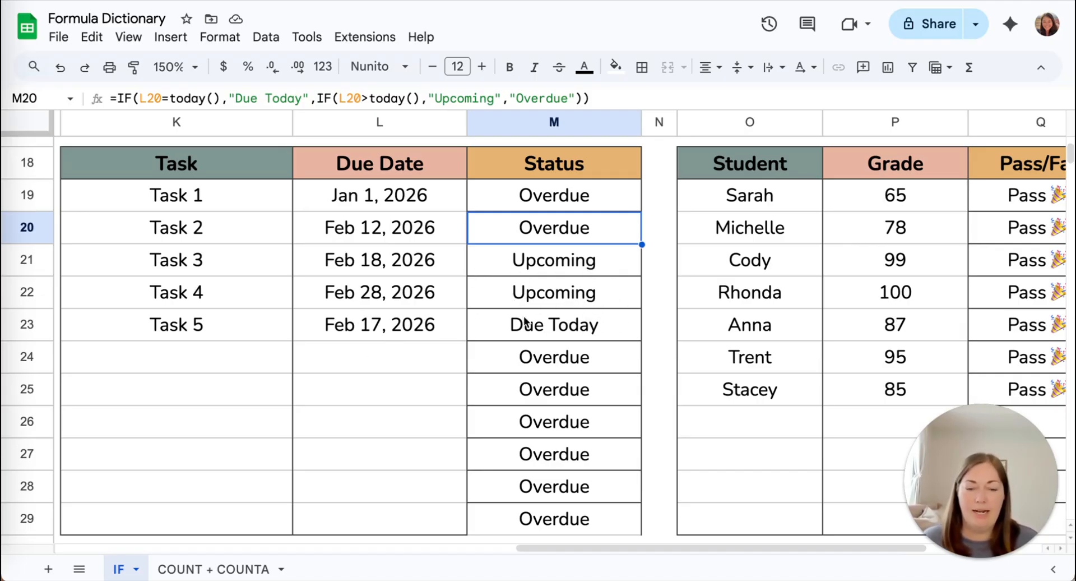
pyautogui.scroll(-3, 455, 357)
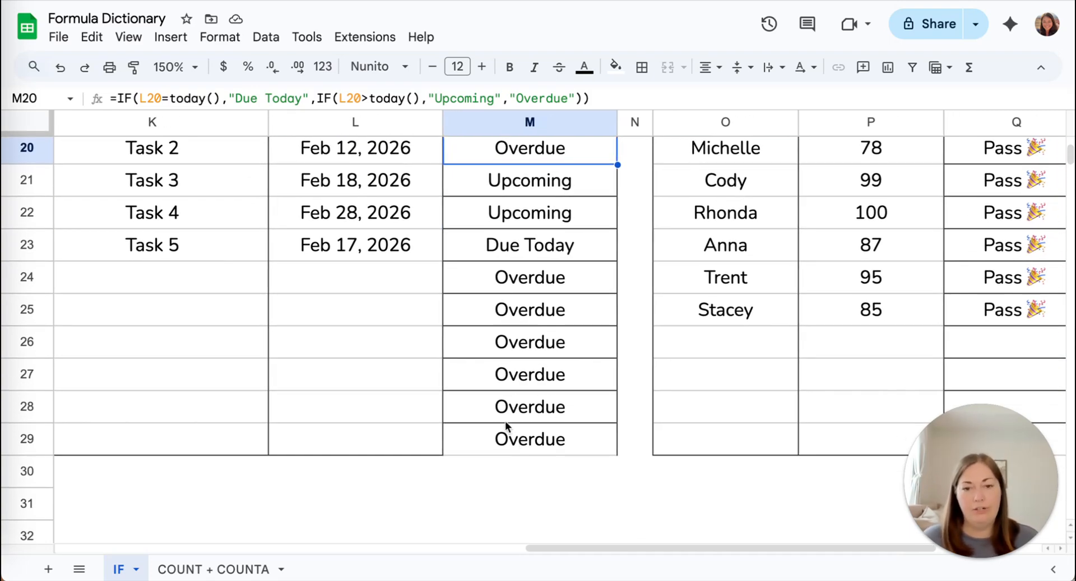
# Step: Wrap the M19 status formula in a new outer IF whose logical expression is ISBLANK(K19)
pyautogui.hscroll(5, 531, 386)
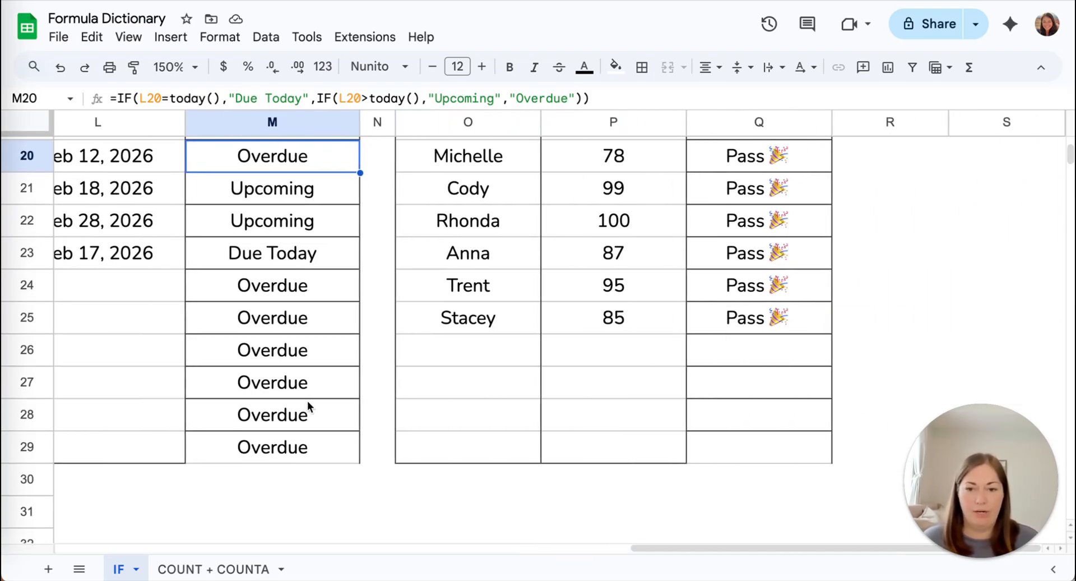
pyautogui.hscroll(-5, 321, 405)
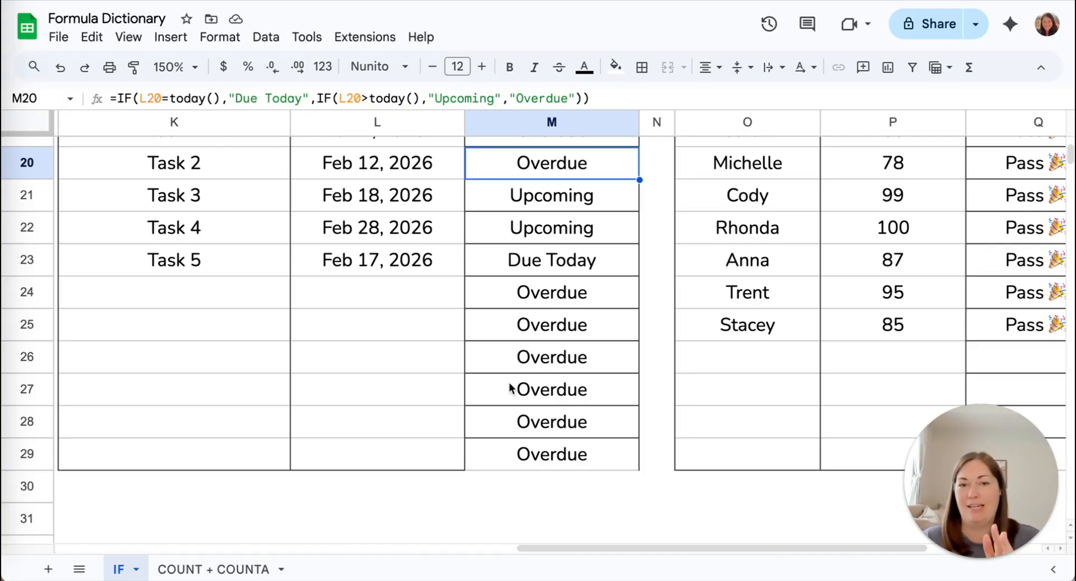
pyautogui.scroll(4, 547, 342)
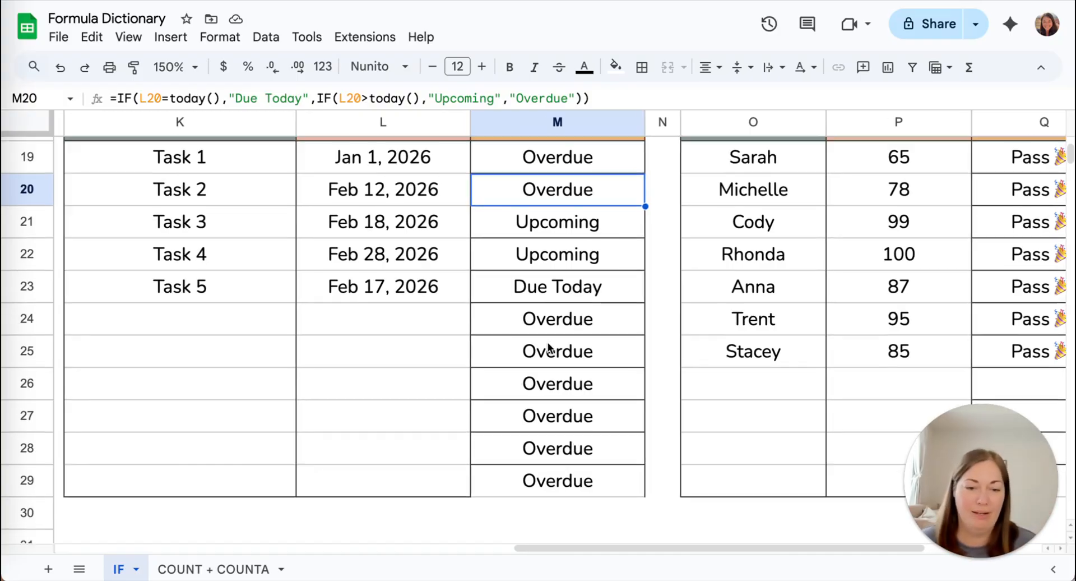
pyautogui.doubleClick(519, 245)
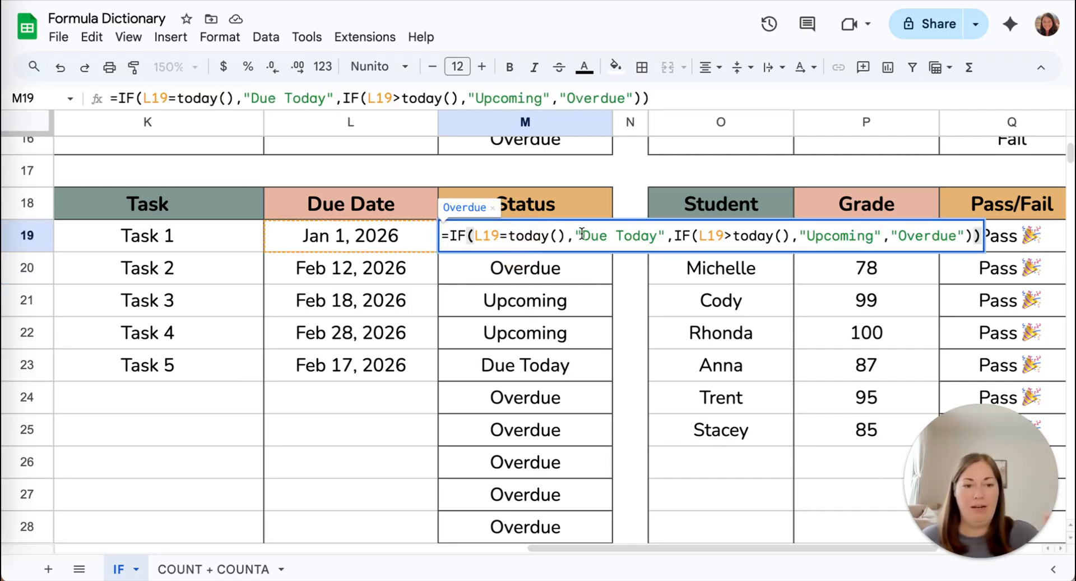
pyautogui.click(449, 236)
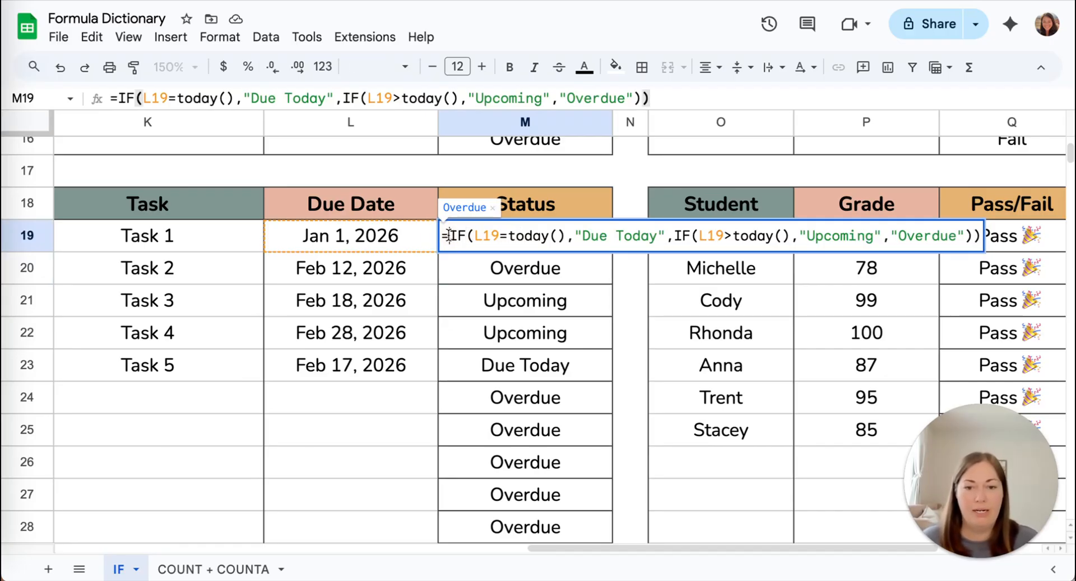
pyautogui.write('IF(')
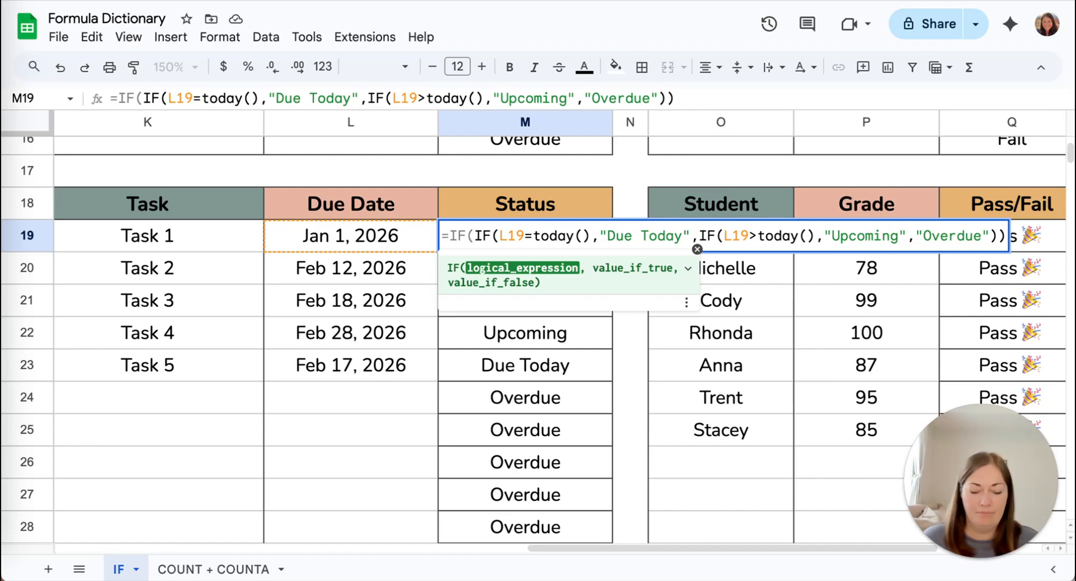
pyautogui.write('ISBLAN')
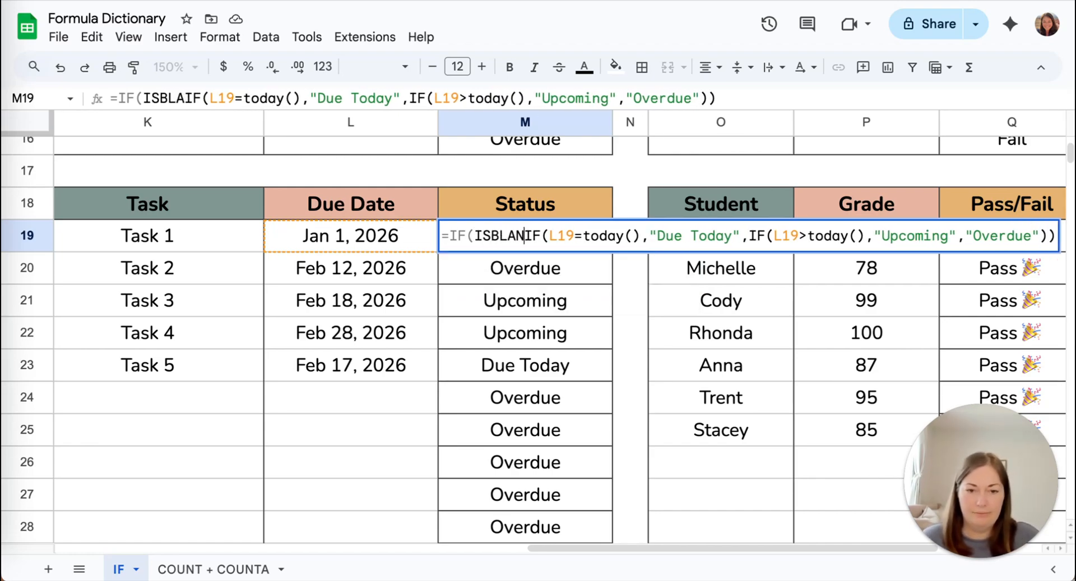
pyautogui.write('K(')
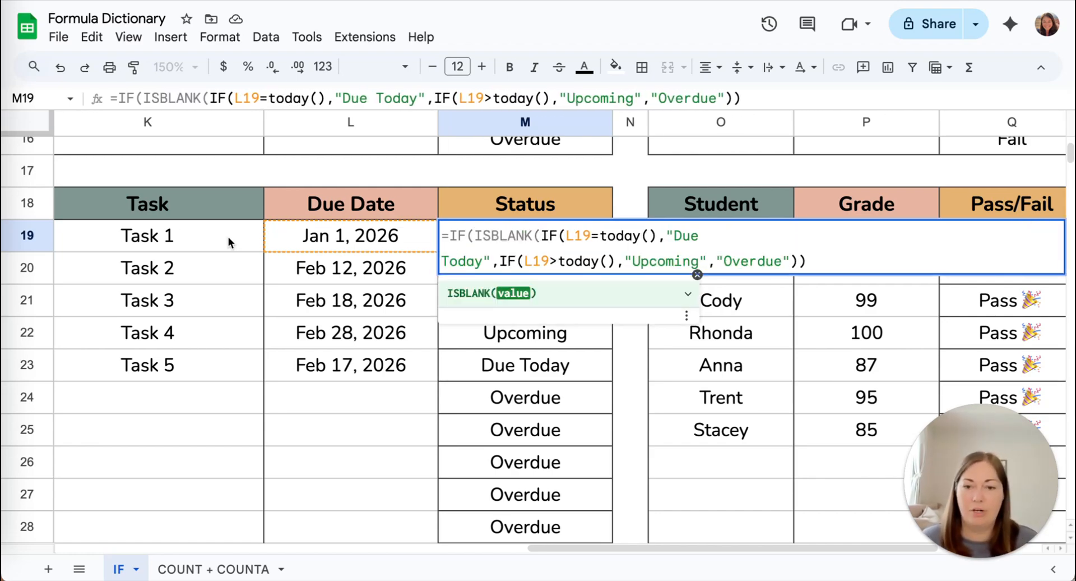
pyautogui.hscroll(-2, 179, 237)
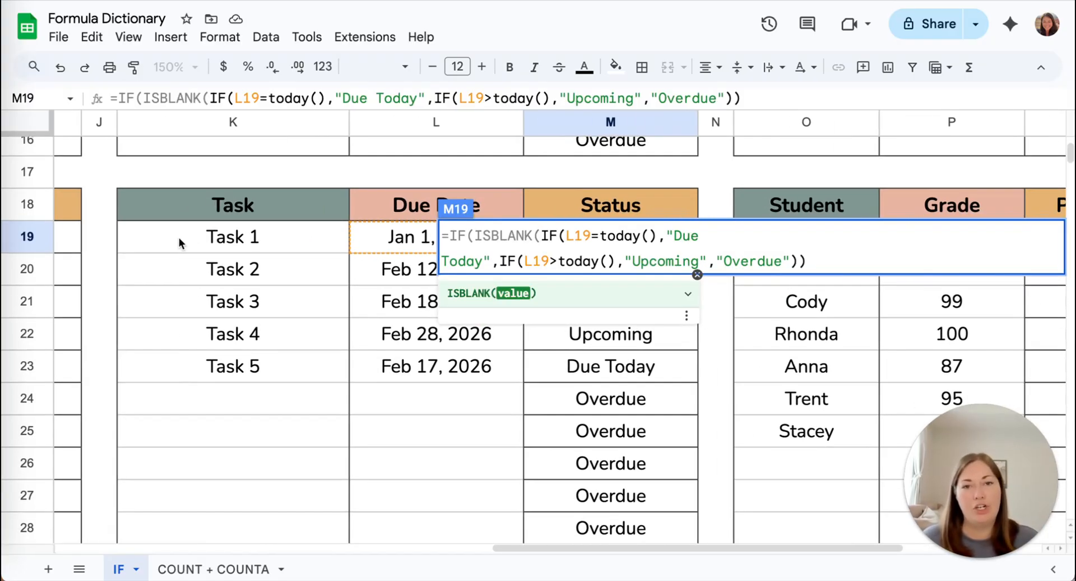
pyautogui.scroll(-1, 179, 243)
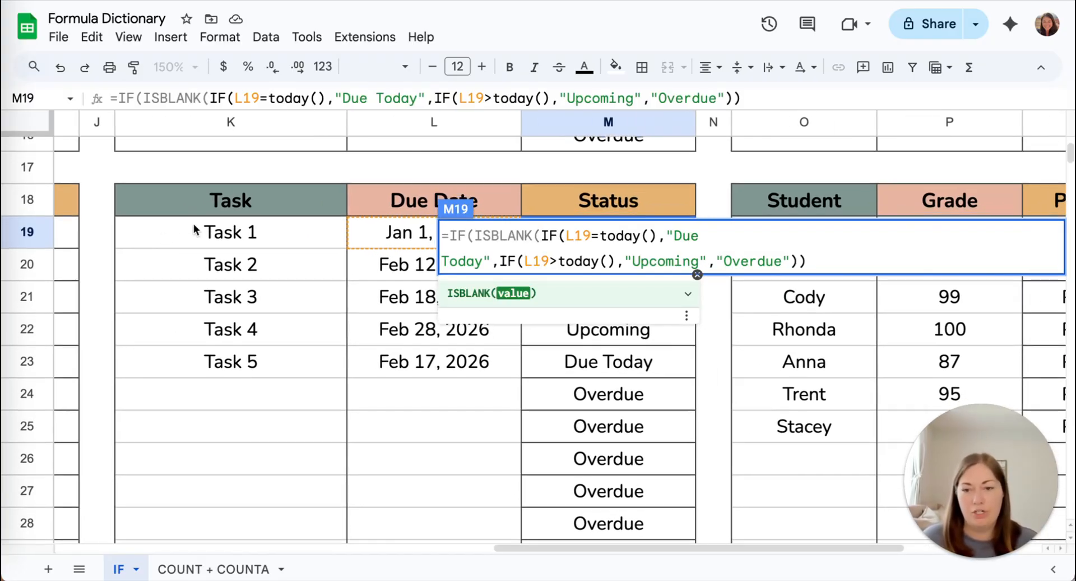
pyautogui.click(193, 233)
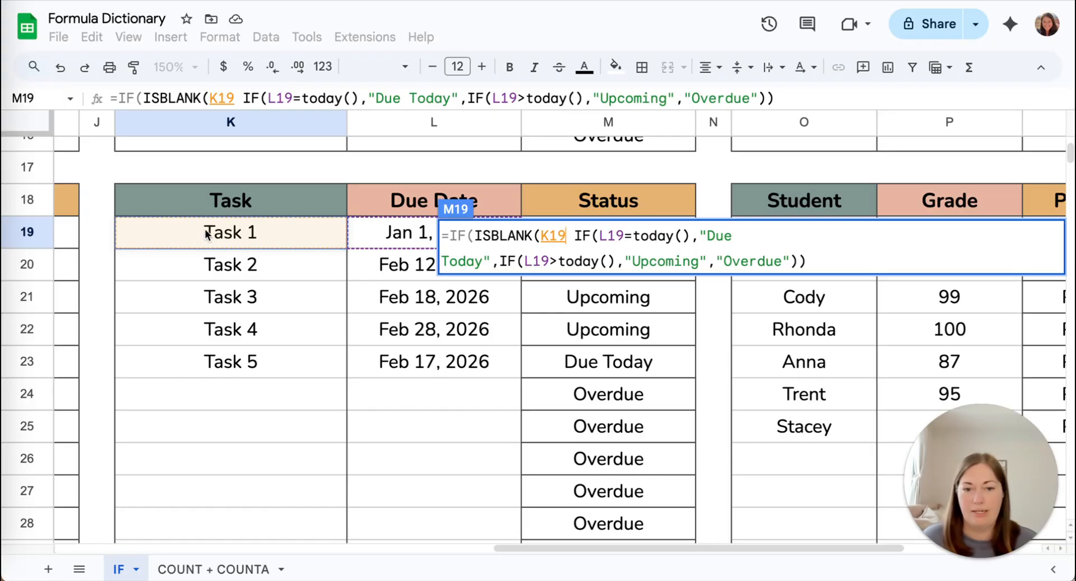
pyautogui.write(')')
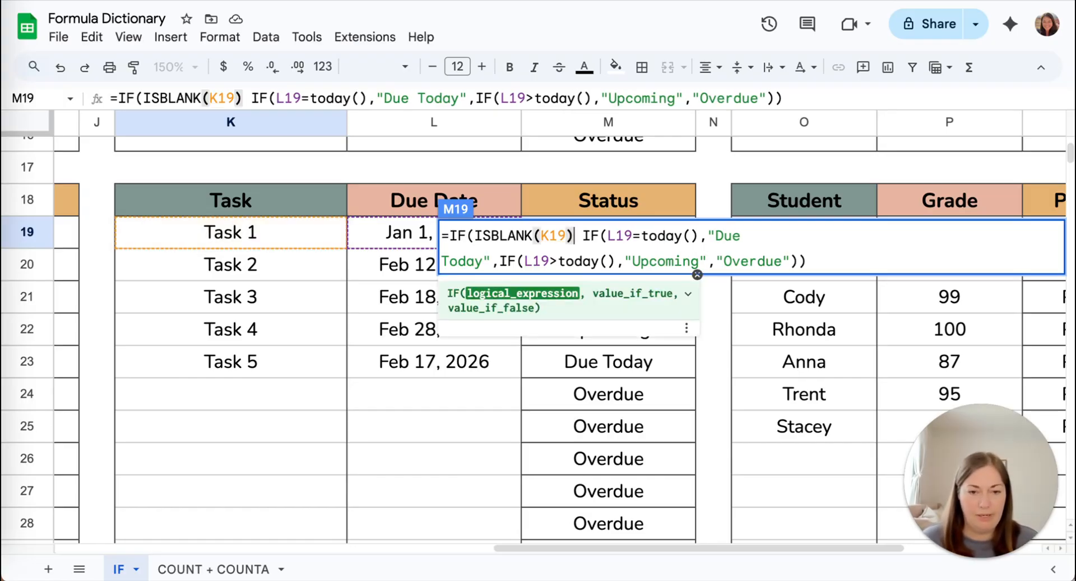
# Step: Leave the outer IF's value if true empty, use the existing status formula as value if false, and commit M19
pyautogui.write(',')
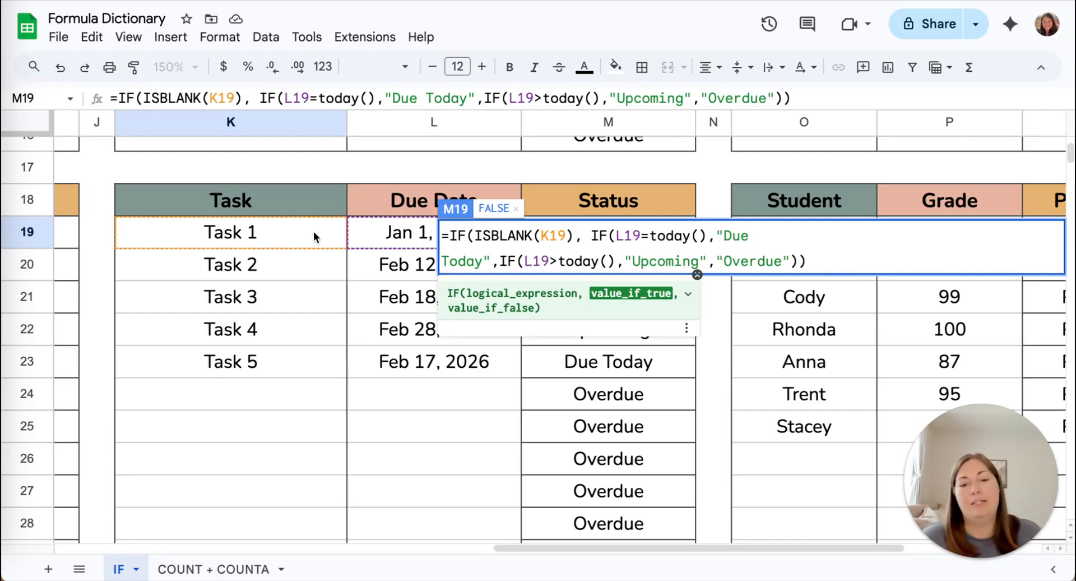
pyautogui.write(',')
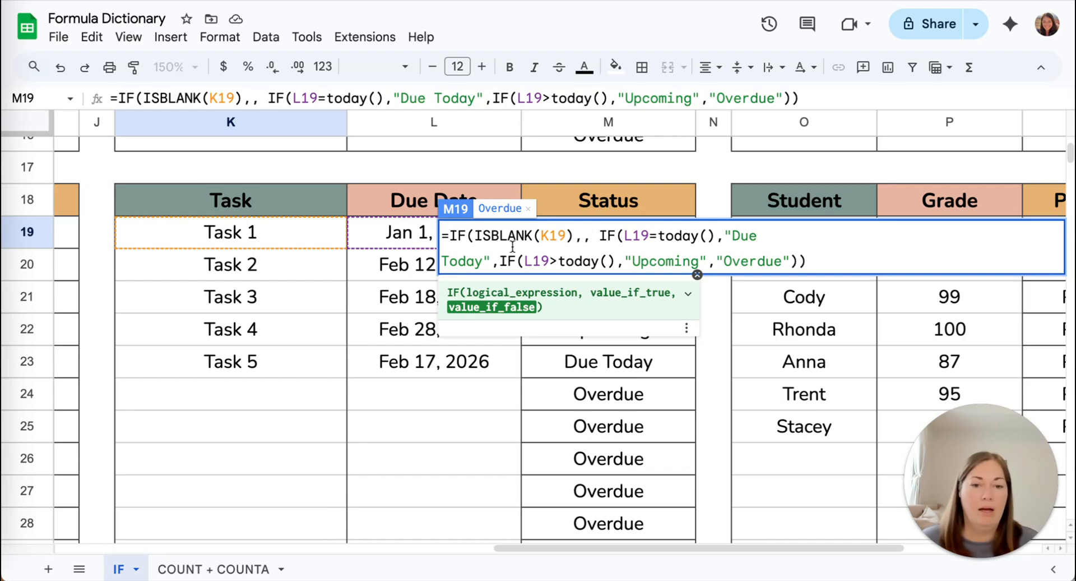
pyautogui.moveTo(596, 235); pyautogui.dragTo(828, 264)
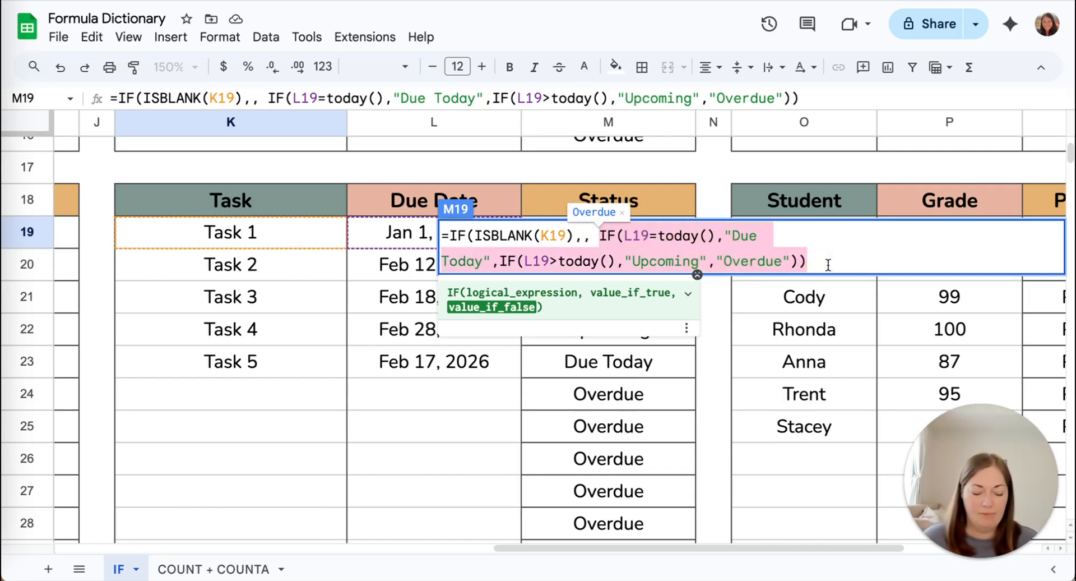
pyautogui.click(855, 260)
pyautogui.press('Return')
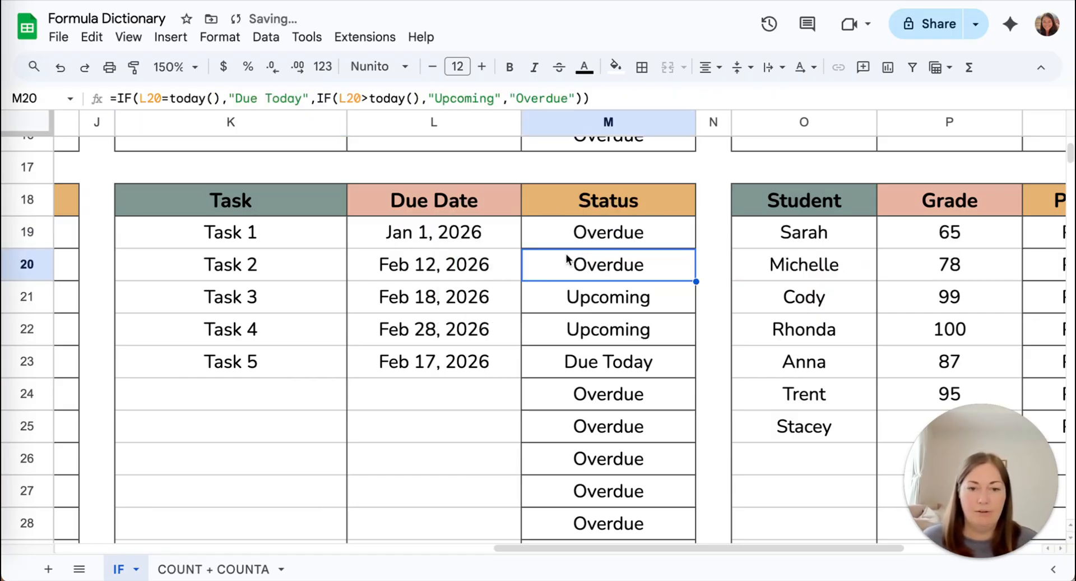
# Step: Copy the M19 formula down the Status column through M29 and check the rows without a task
pyautogui.click(593, 238)
pyautogui.moveTo(696, 248); pyautogui.dragTo(680, 337)
pyautogui.scroll(-3, 692, 331)
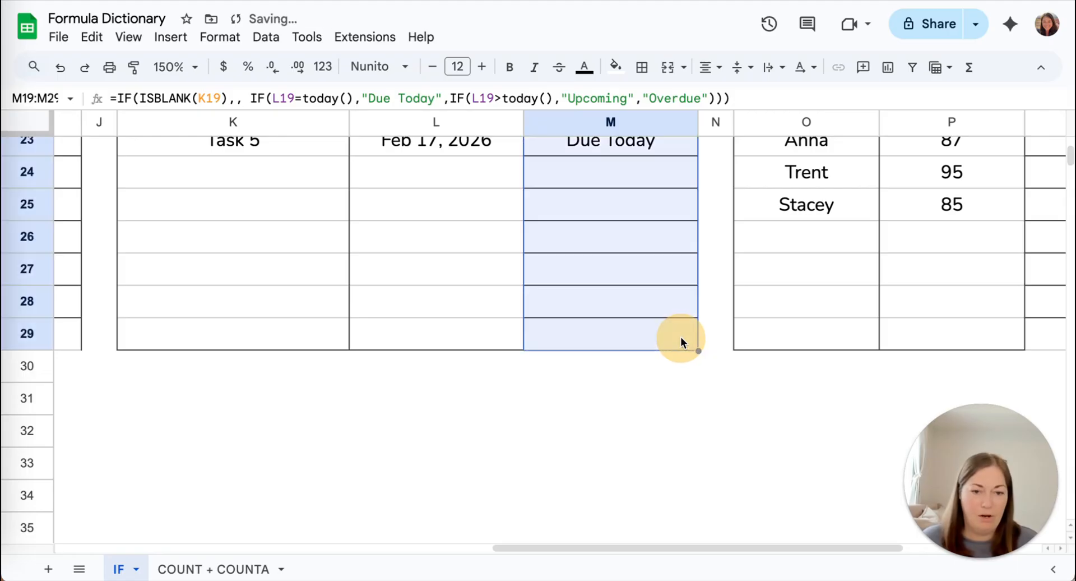
pyautogui.scroll(5, 610, 277)
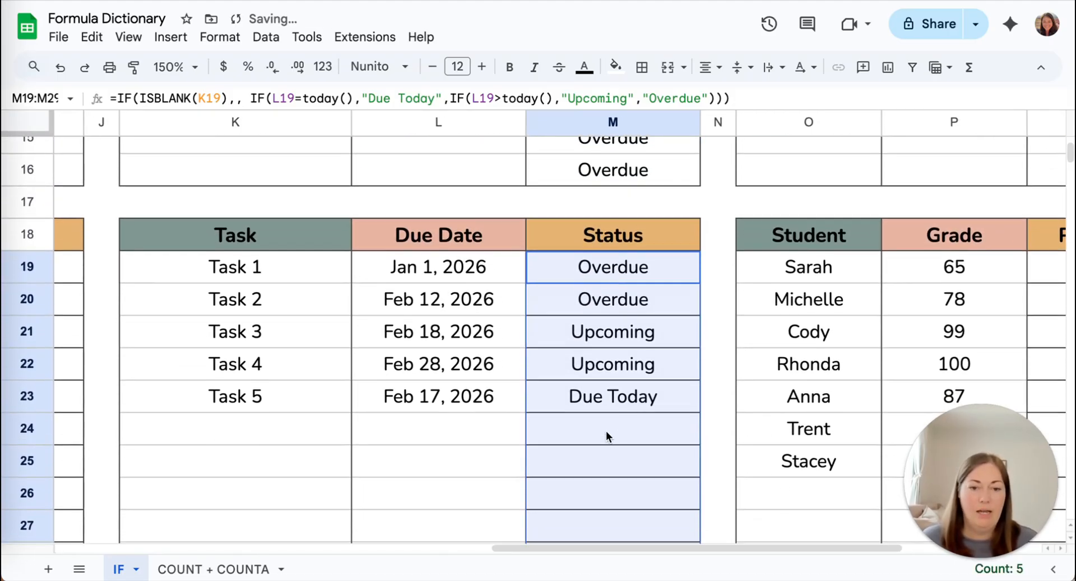
pyautogui.click(607, 440)
pyautogui.scroll(-2, 606, 454)
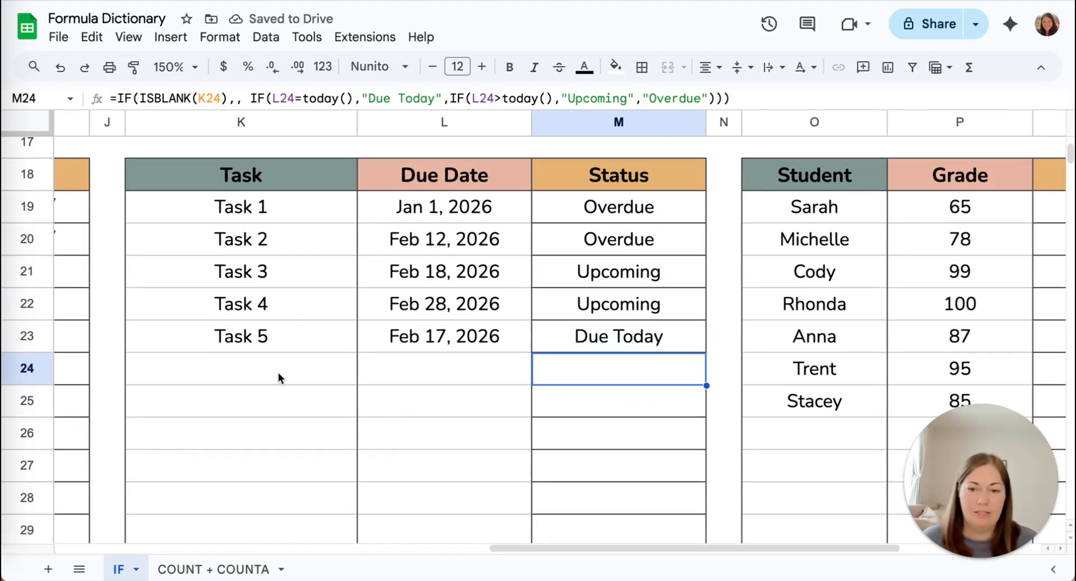
# Step: Add "Task 6" in K24 with a due date of Feb 18, 2026 in L24
pyautogui.click(268, 374)
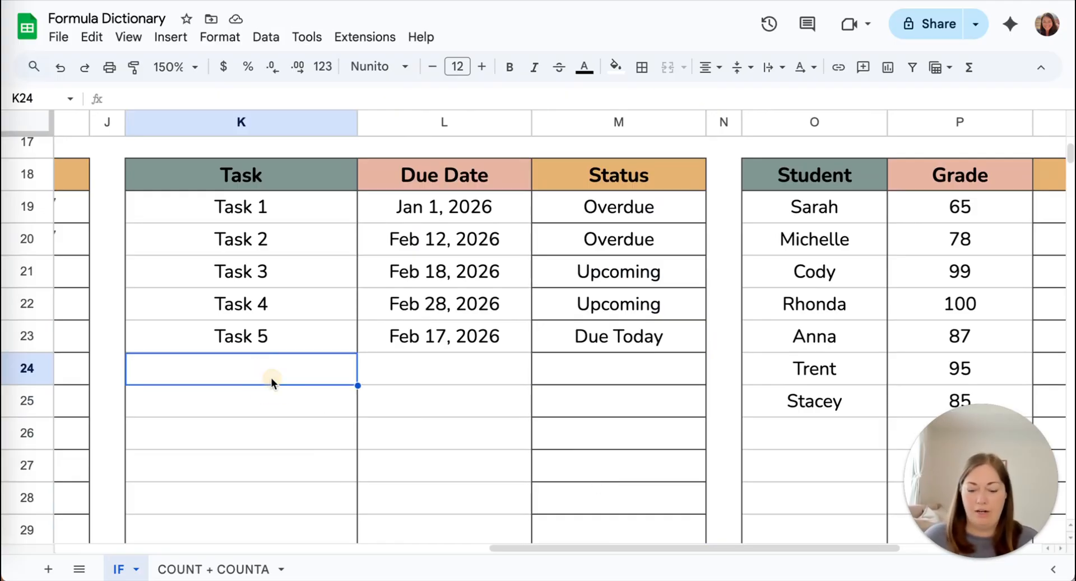
pyautogui.write('Task 6')
pyautogui.press('Return')
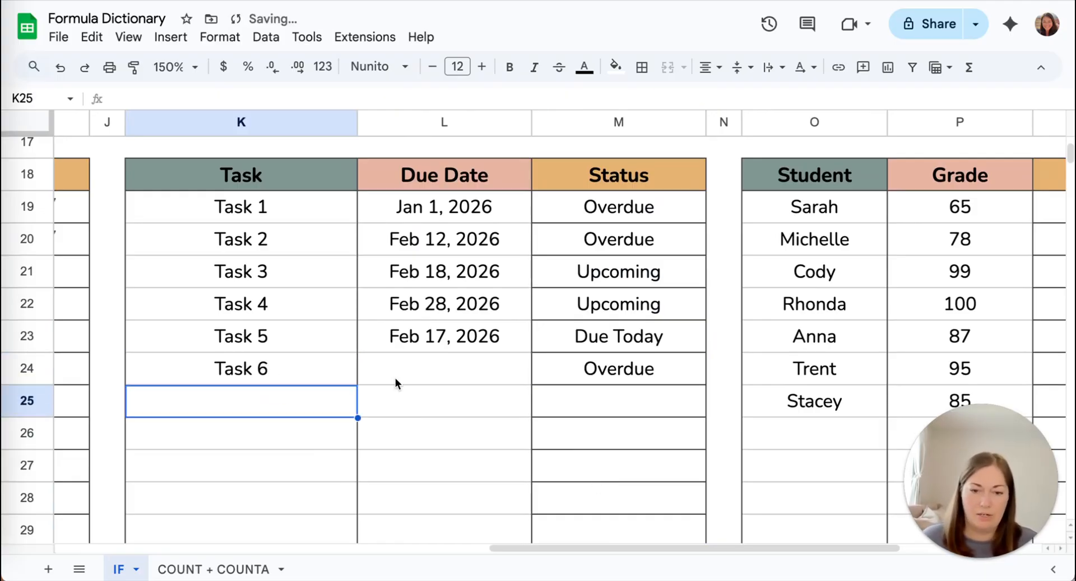
pyautogui.click(435, 382)
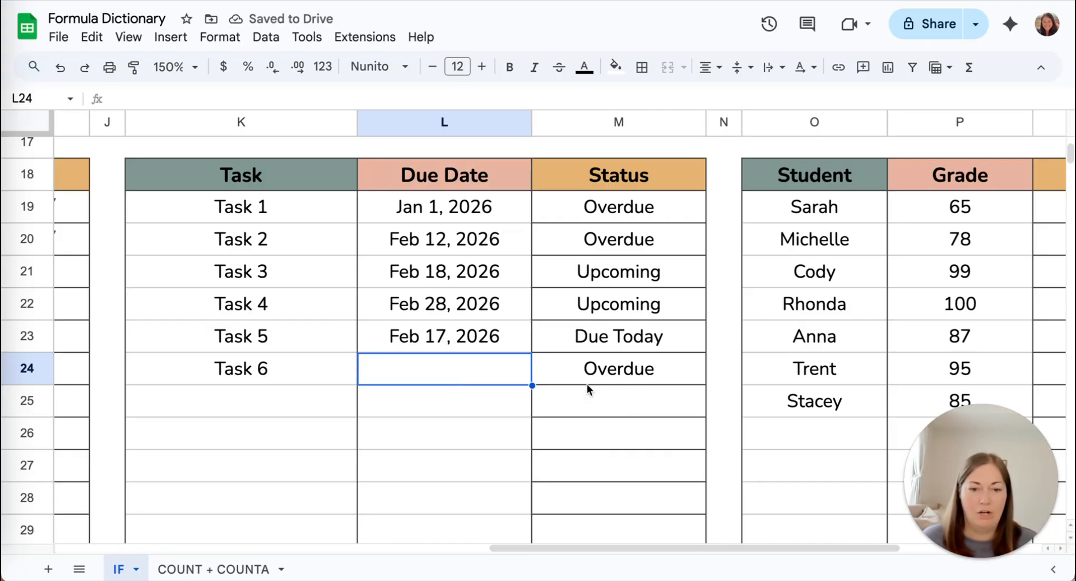
pyautogui.doubleClick(455, 374)
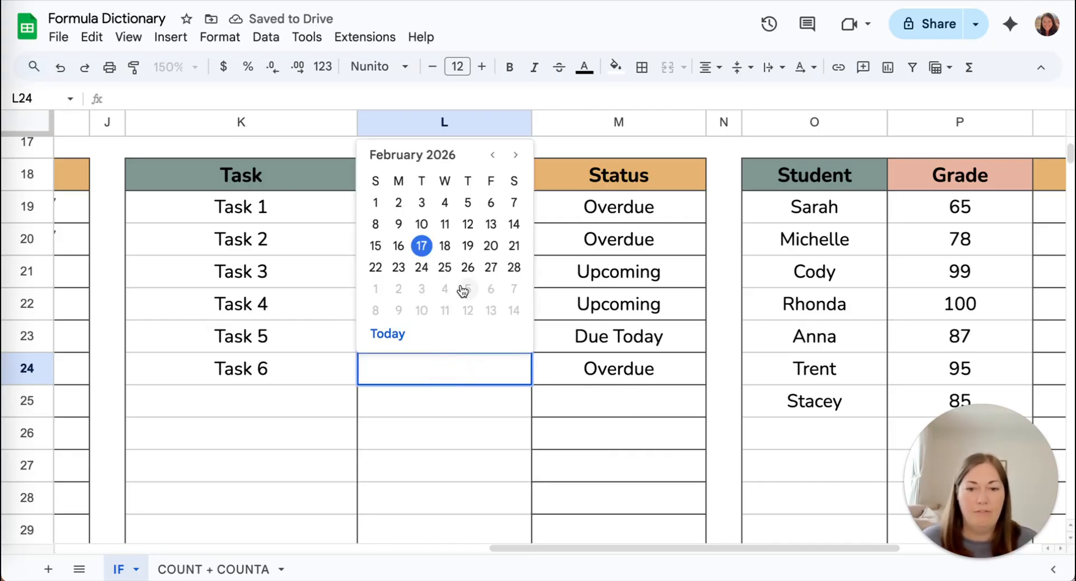
pyautogui.click(444, 247)
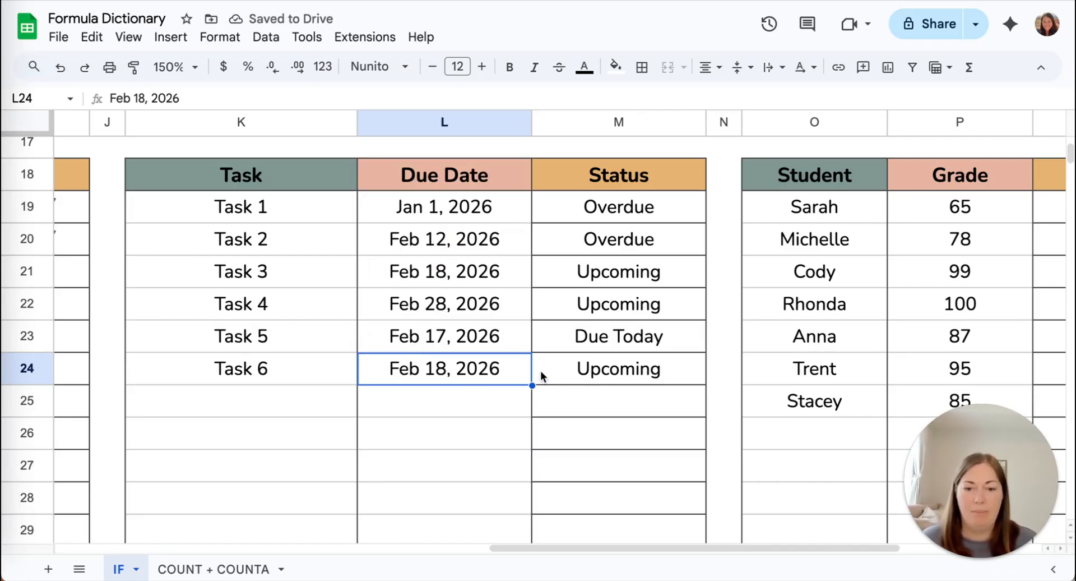
# Step: Test the status formula by changing Task 6's due date to Feb 17, 2026 and finally to Feb 16, 2026
pyautogui.doubleClick(473, 379)
pyautogui.click(422, 246)
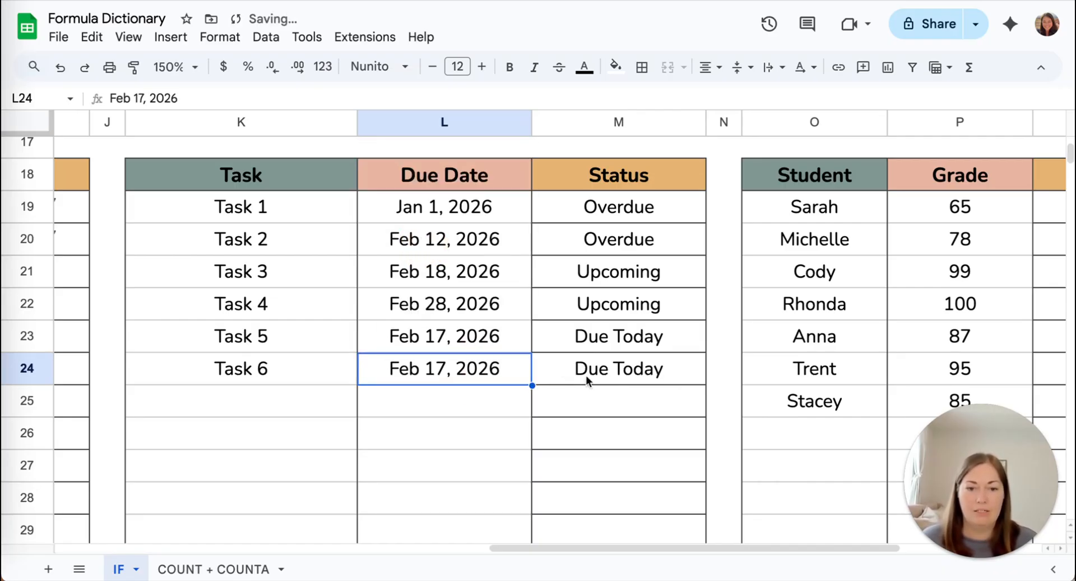
pyautogui.doubleClick(470, 373)
pyautogui.click(396, 245)
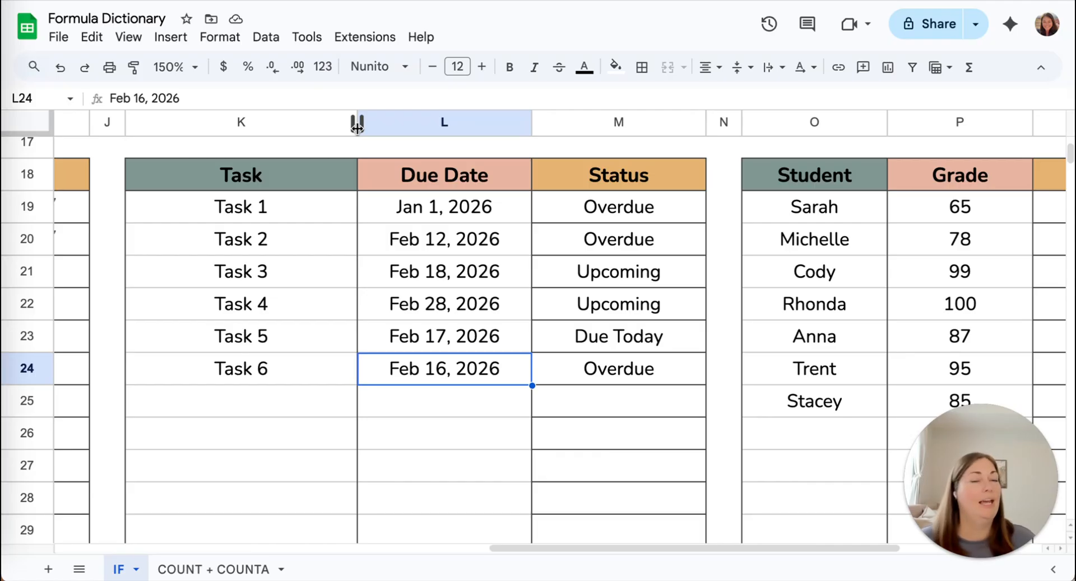
pyautogui.hscroll(-1, 330, 194)
pyautogui.hscroll(-10, 330, 193)
pyautogui.scroll(5, 330, 194)
pyautogui.scroll(5, 330, 193)
pyautogui.hscroll(-5, 329, 193)
pyautogui.scroll(1, 330, 194)
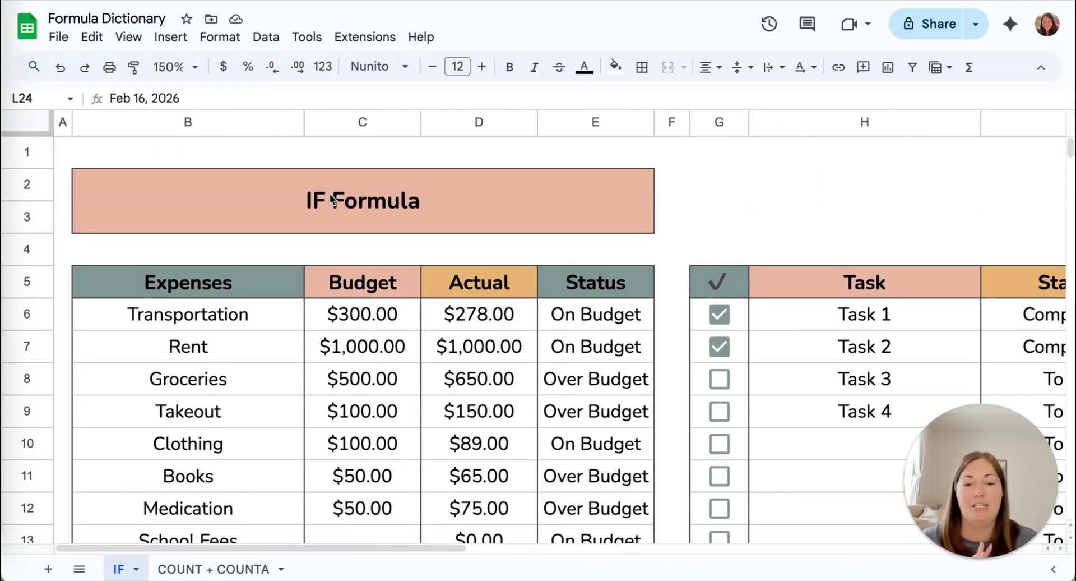